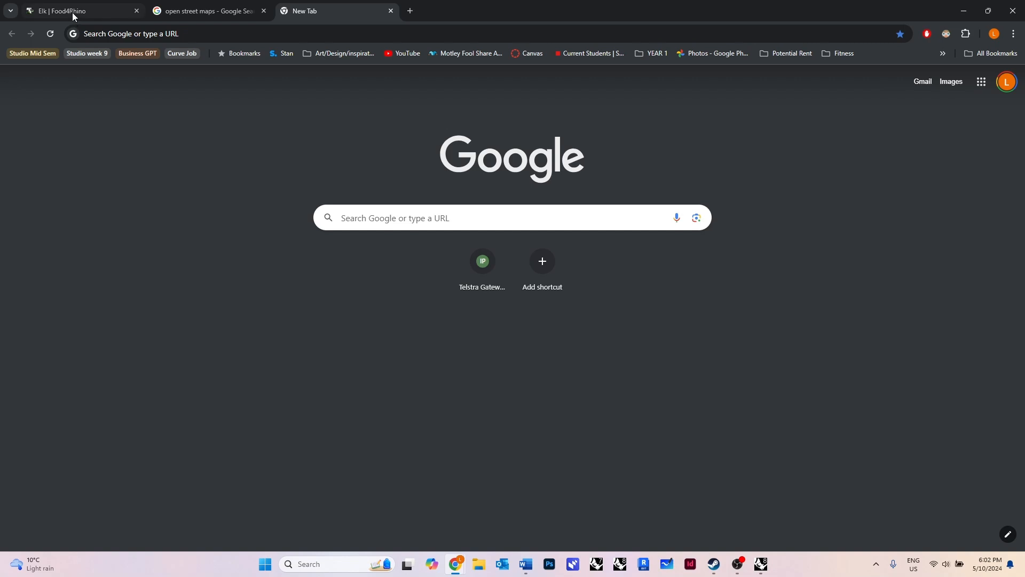
Review the Elk add-on's description and its list of downloadable versions on the Food4Rhino page
click(72, 17)
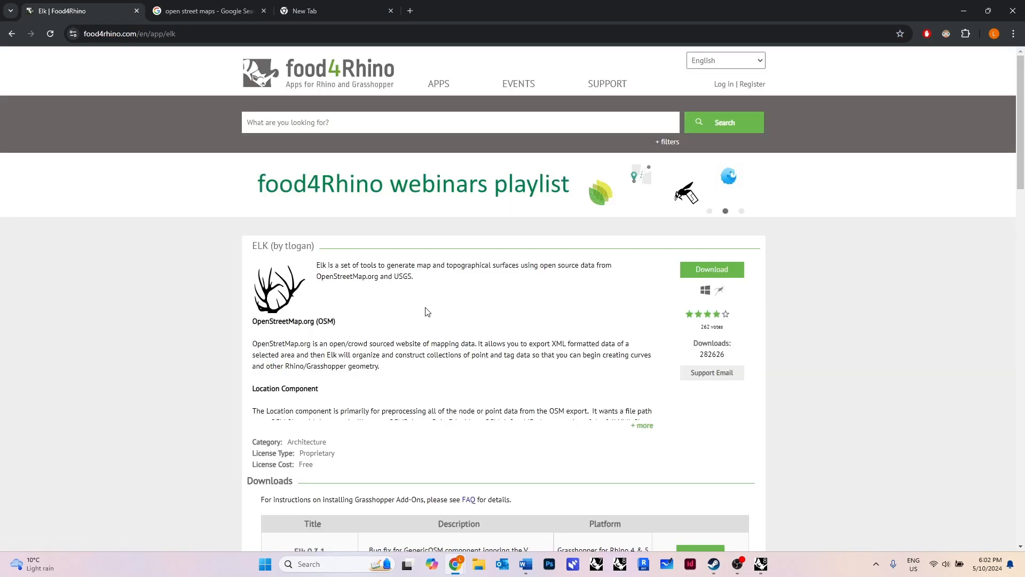
scroll(408, 278, down, 5)
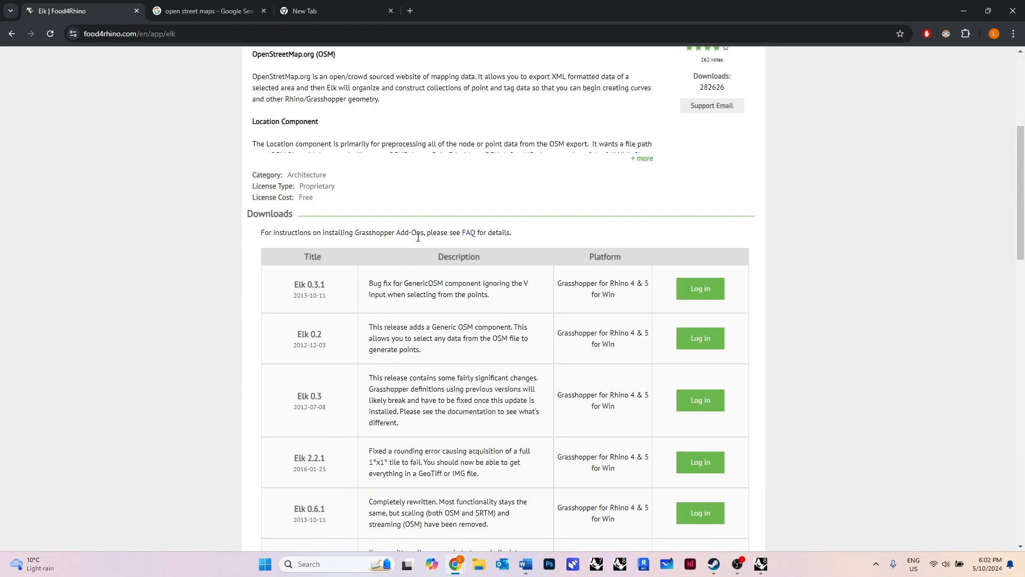
scroll(418, 237, up, 2)
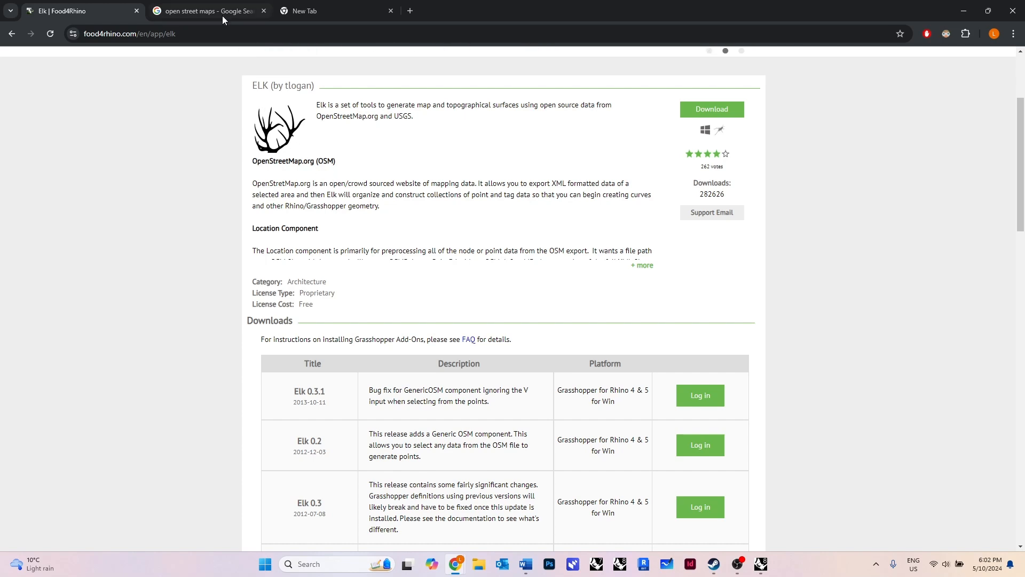
scroll(427, 185, up, 2)
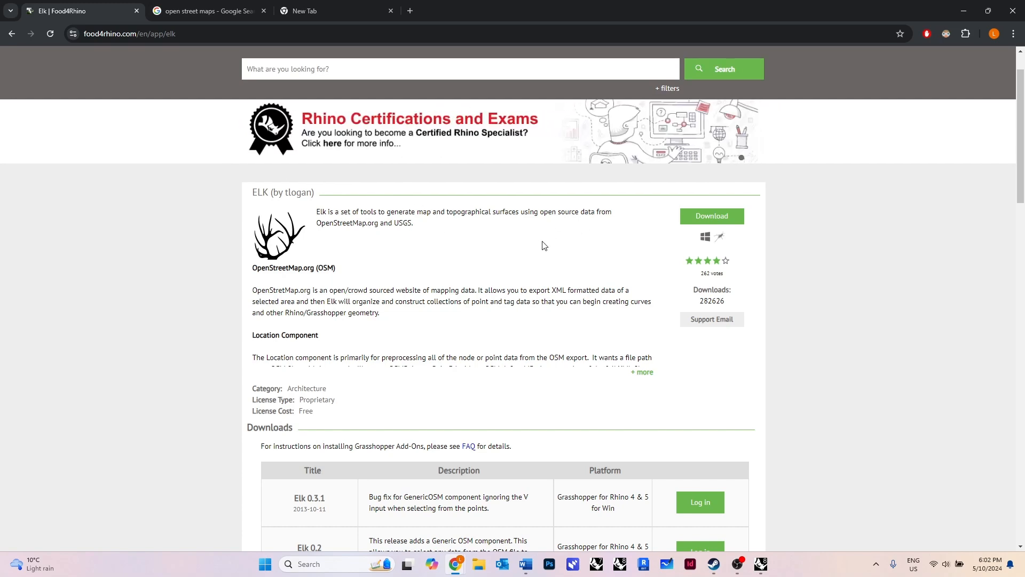
scroll(454, 278, down, 1)
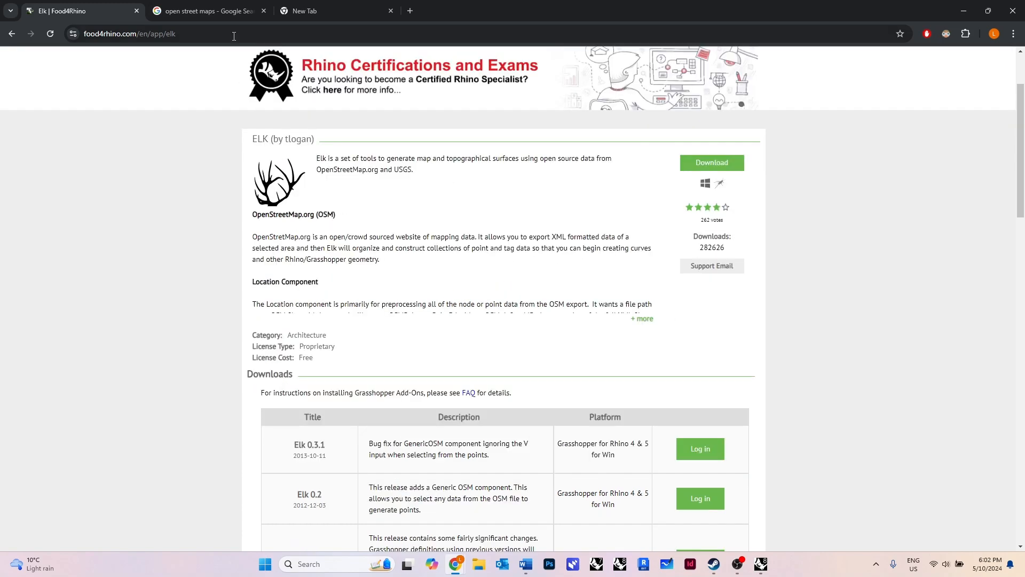
Open the OpenStreetMap website from the search results for open street maps and dismiss its welcome message
click(224, 8)
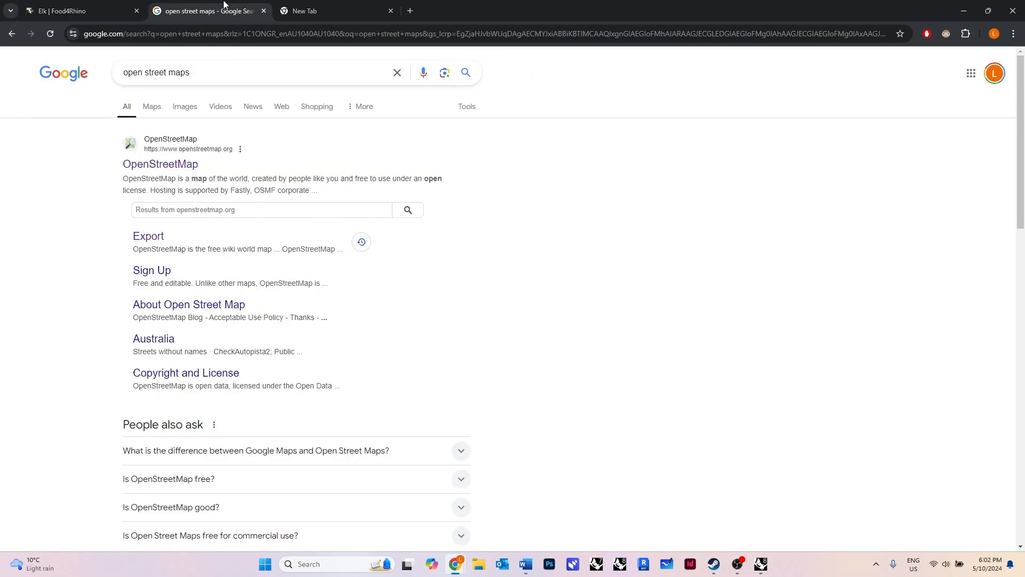
click(194, 169)
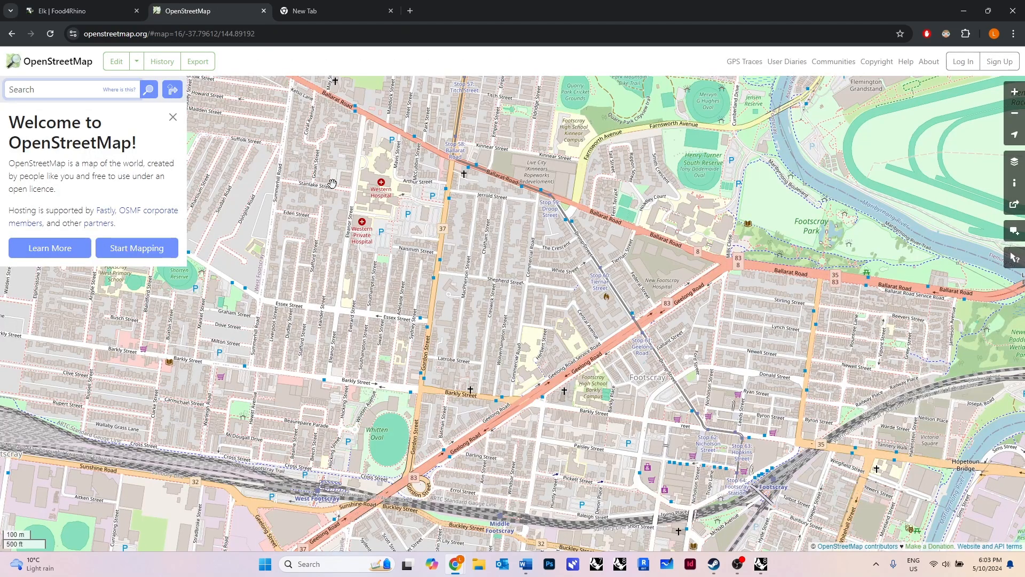
click(175, 121)
Export the OpenStreetMap data for the area around central Footscray, from Whitten Oval to the South Dynon rail yard
drag(490, 333, 497, 237)
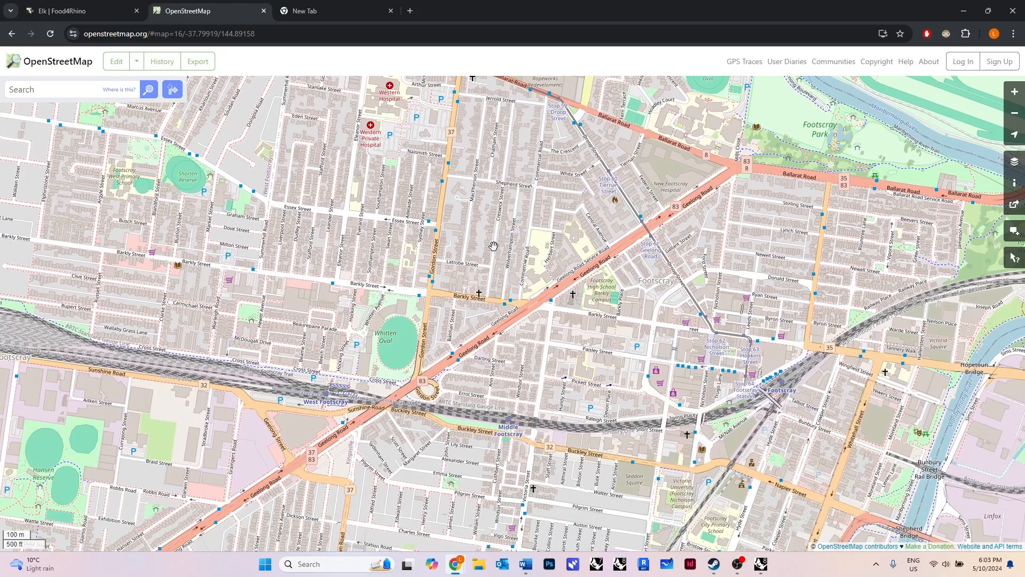
scroll(490, 246, down, 3)
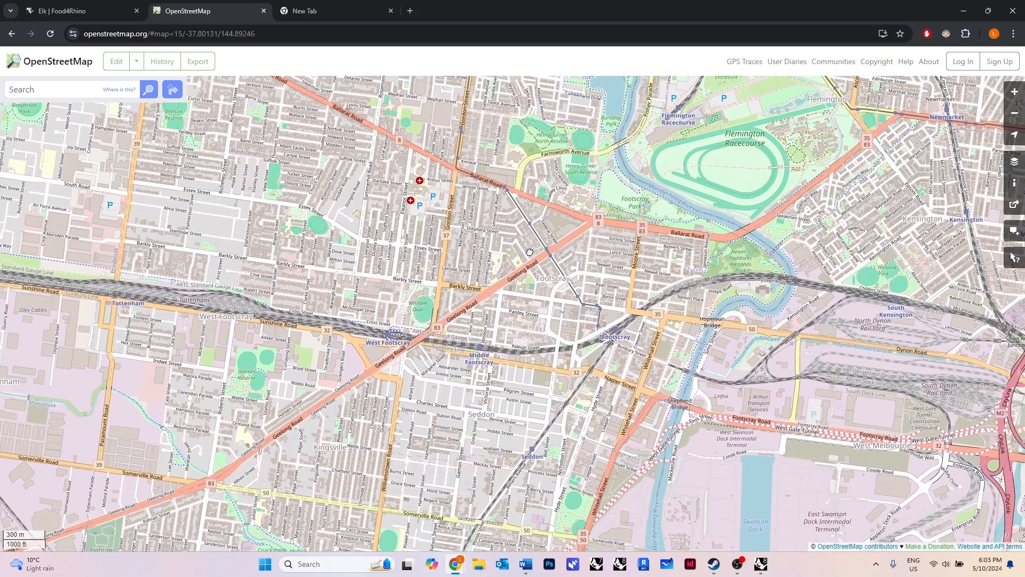
drag(529, 252, 527, 253)
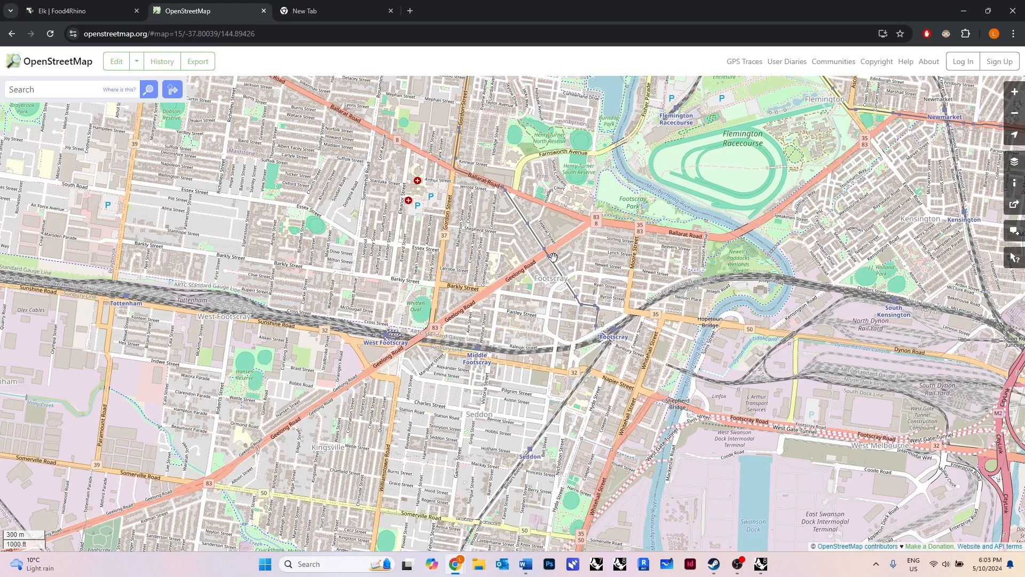
drag(553, 256, 528, 258)
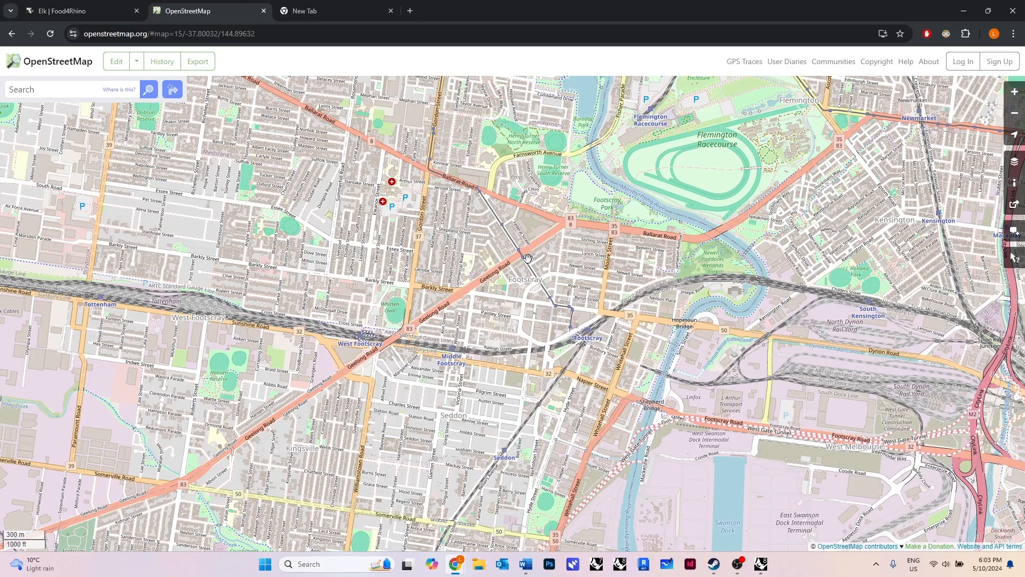
mouse_move(527, 232)
mouse_down()
mouse_move(504, 217)
mouse_move(515, 245)
mouse_up()
scroll(507, 227, up, 1)
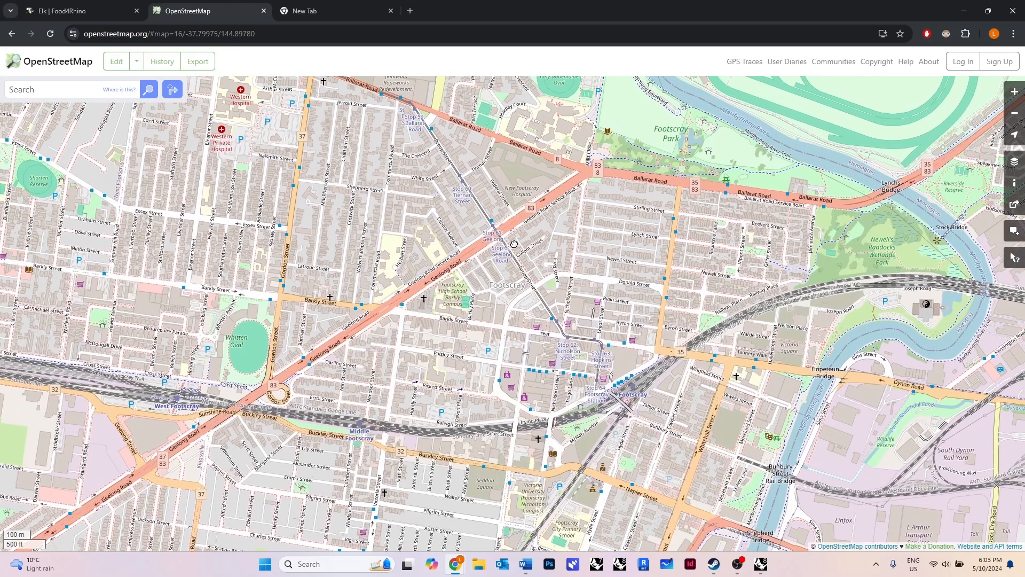
click(205, 68)
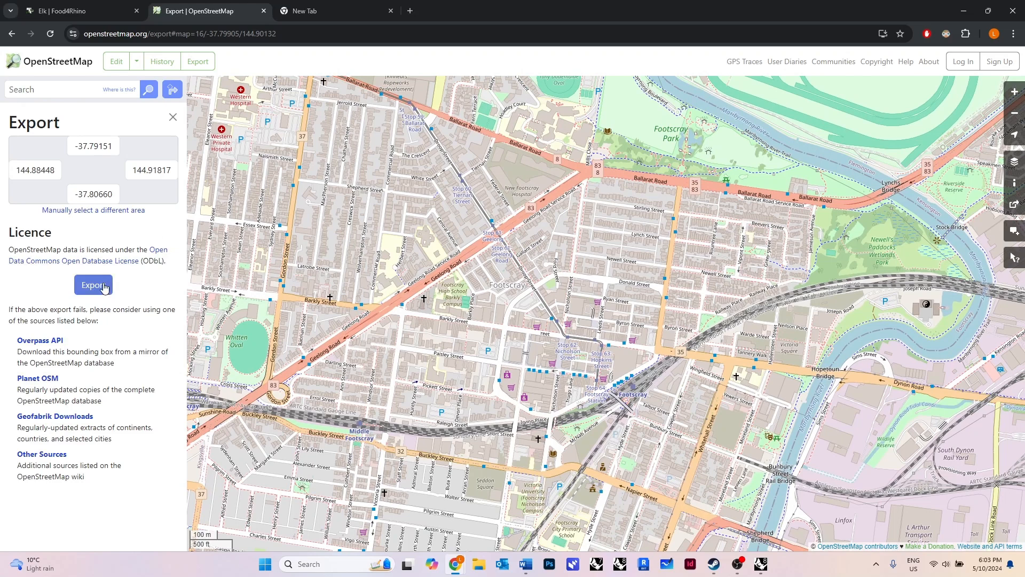
click(104, 288)
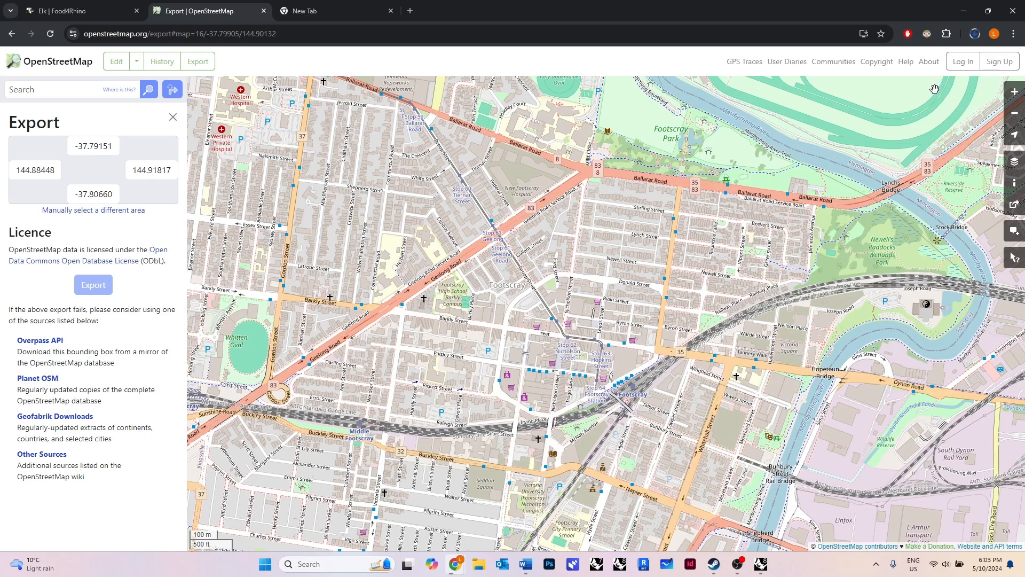
Check the browser's recent downloads for the exported OSM map file
click(976, 35)
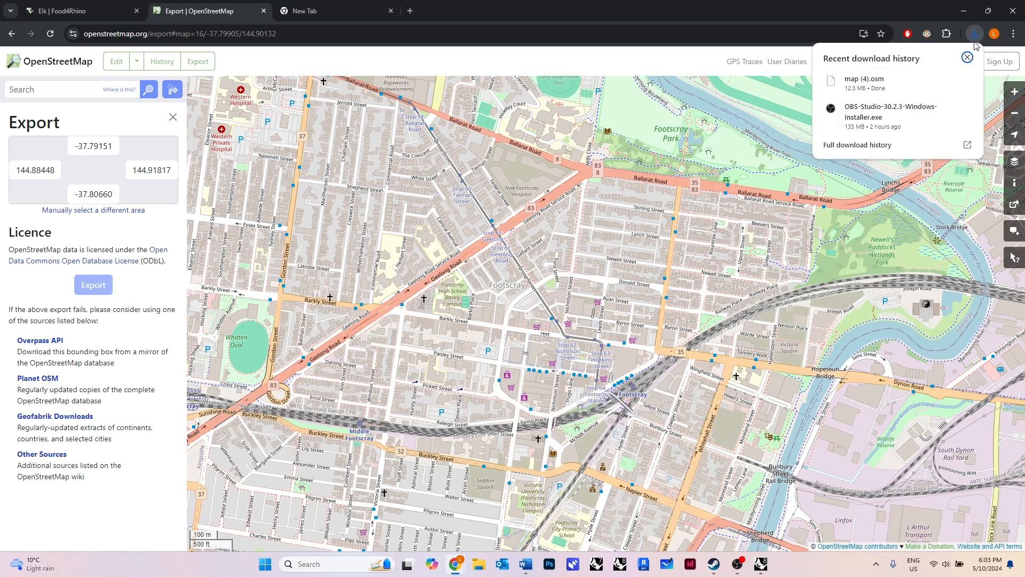
mouse_move(875, 90)
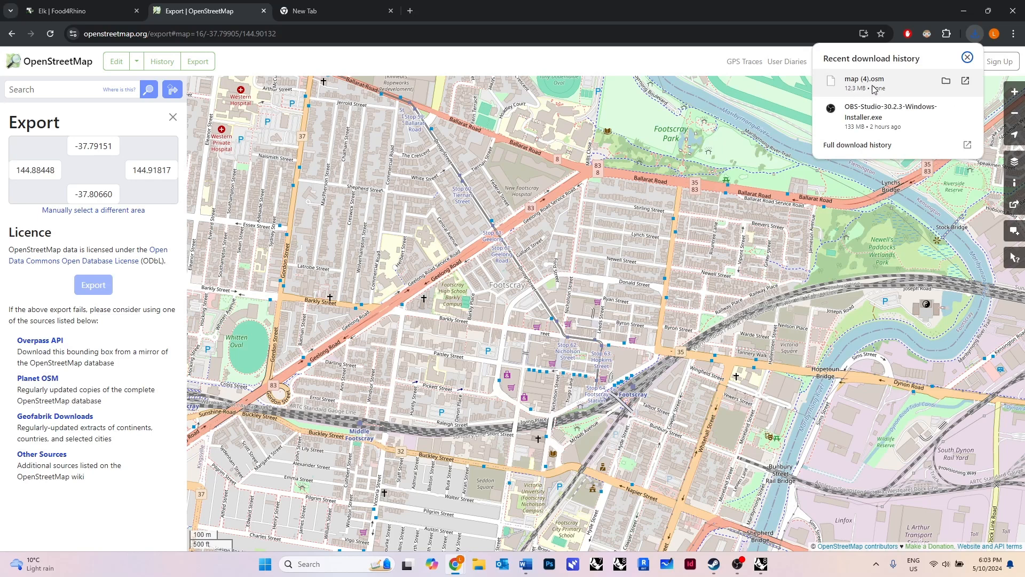
click(820, 16)
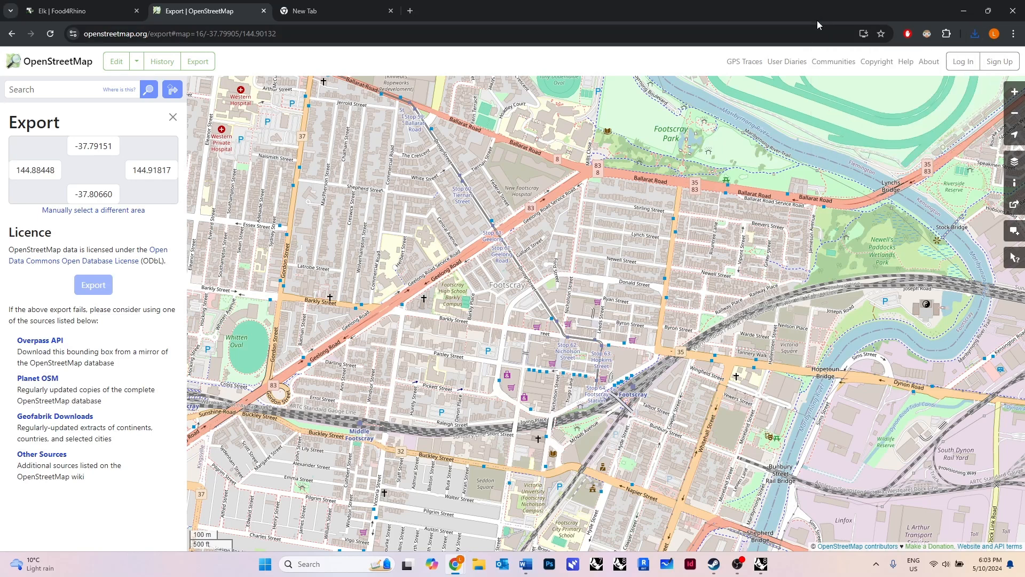
Switch to Rhino, start a new model from the Large Objects - Meters template and maximise the Perspective viewport
click(596, 568)
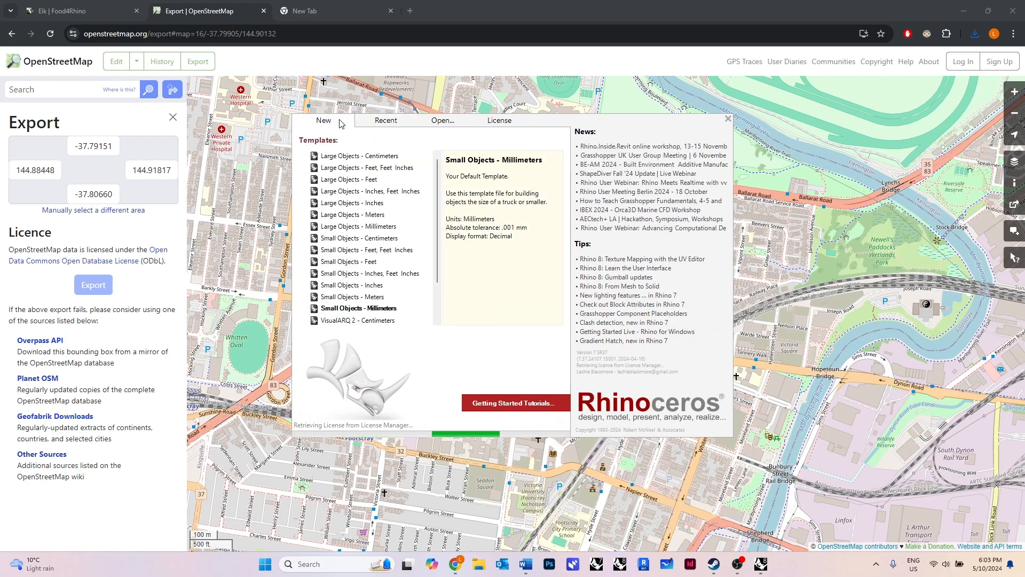
click(334, 120)
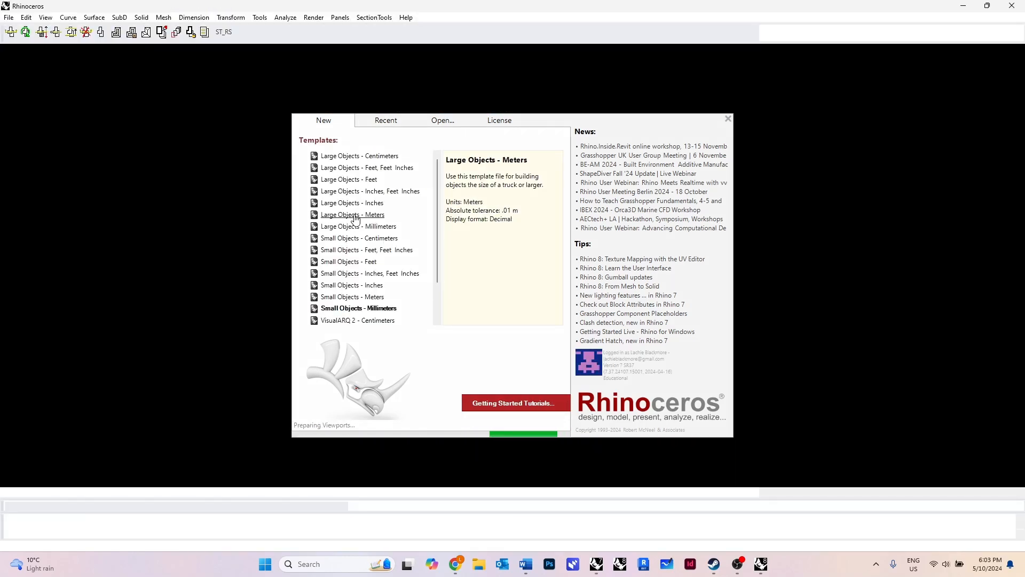
click(354, 216)
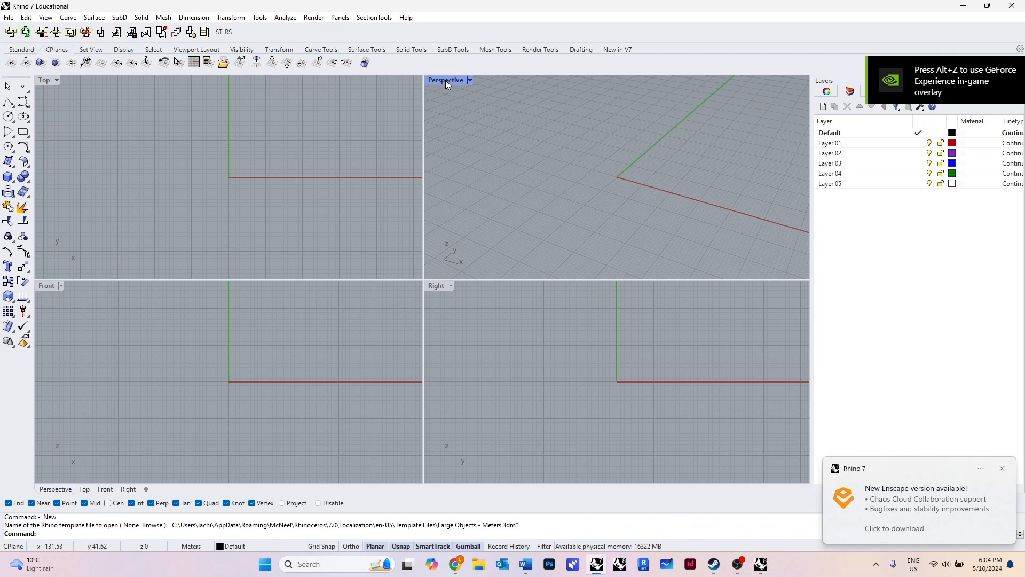
double_click(446, 80)
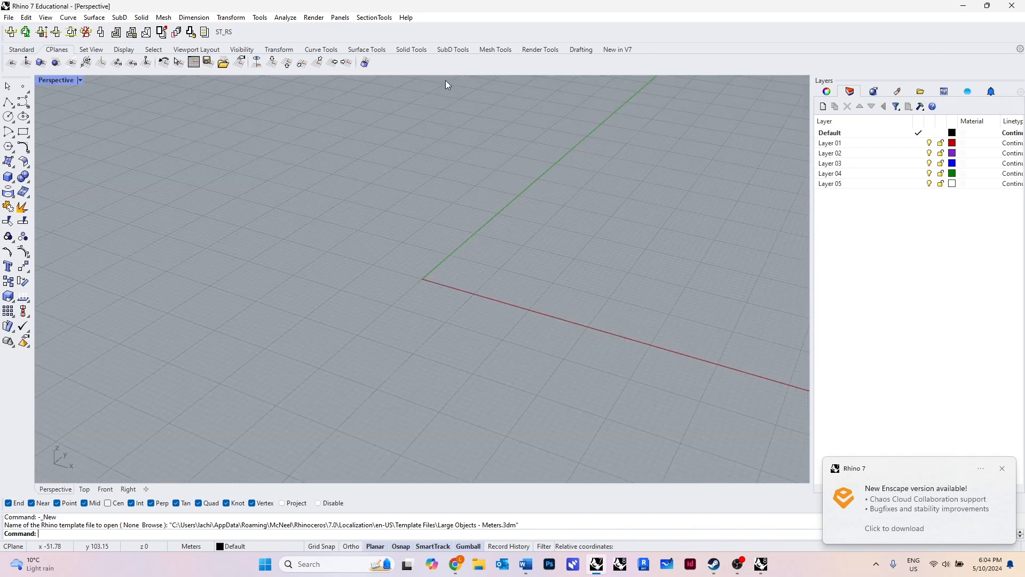
scroll(446, 260, down, 2)
Launch Grasshopper, close its getting-started browser, then widen its window and move it beside the modelling viewport
text(Grasshopper)
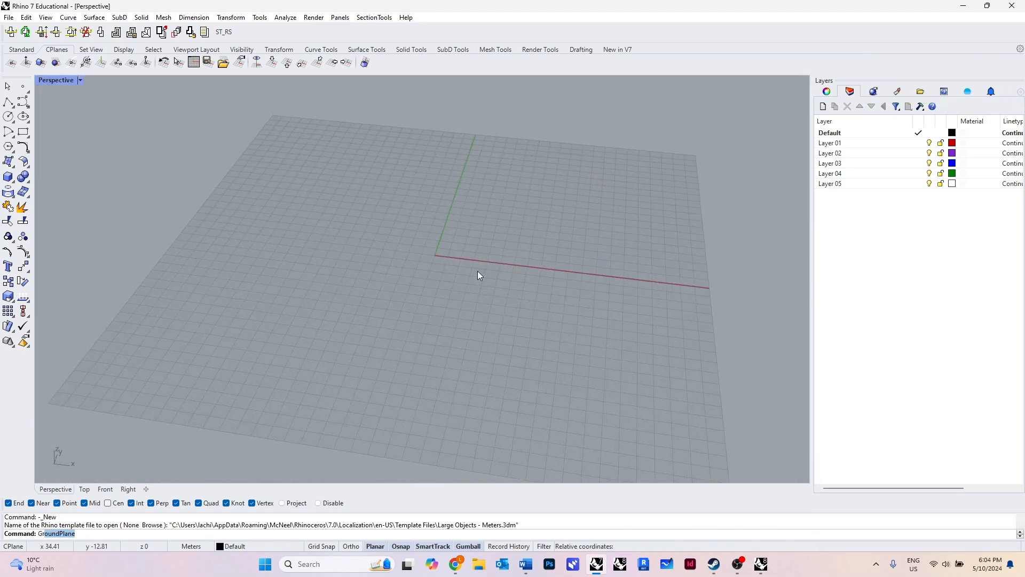
key(Return)
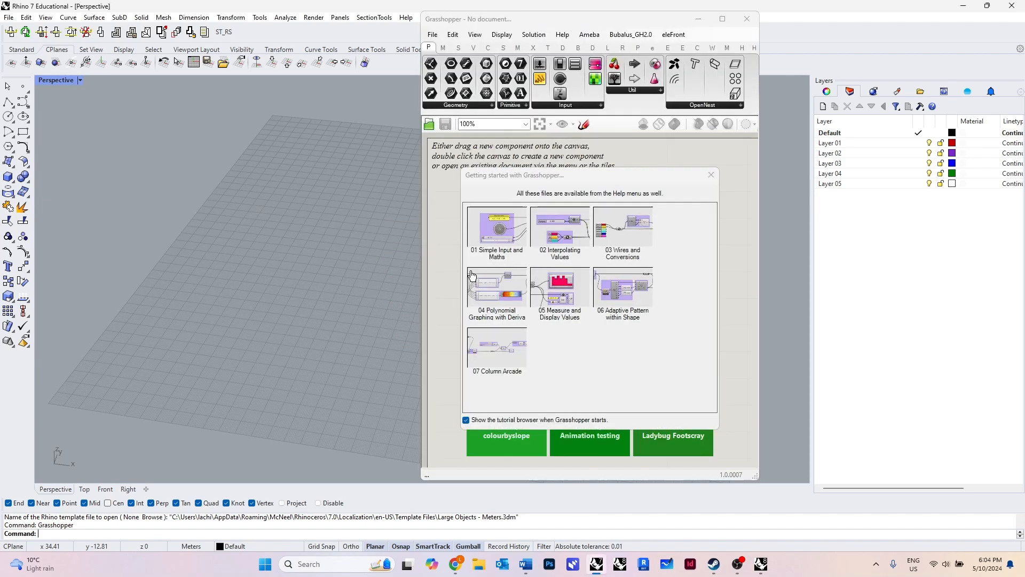
click(711, 175)
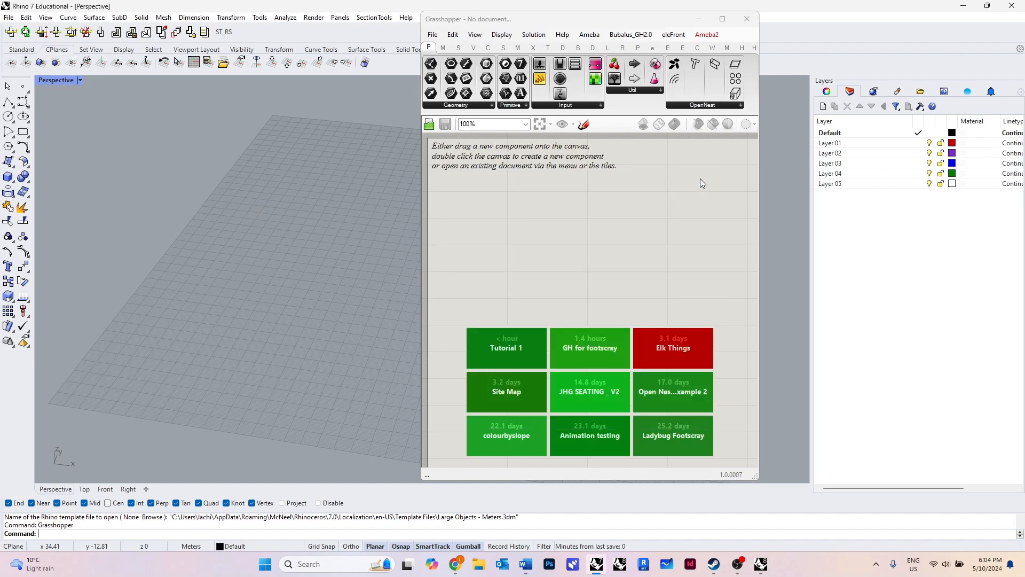
drag(425, 235, 318, 225)
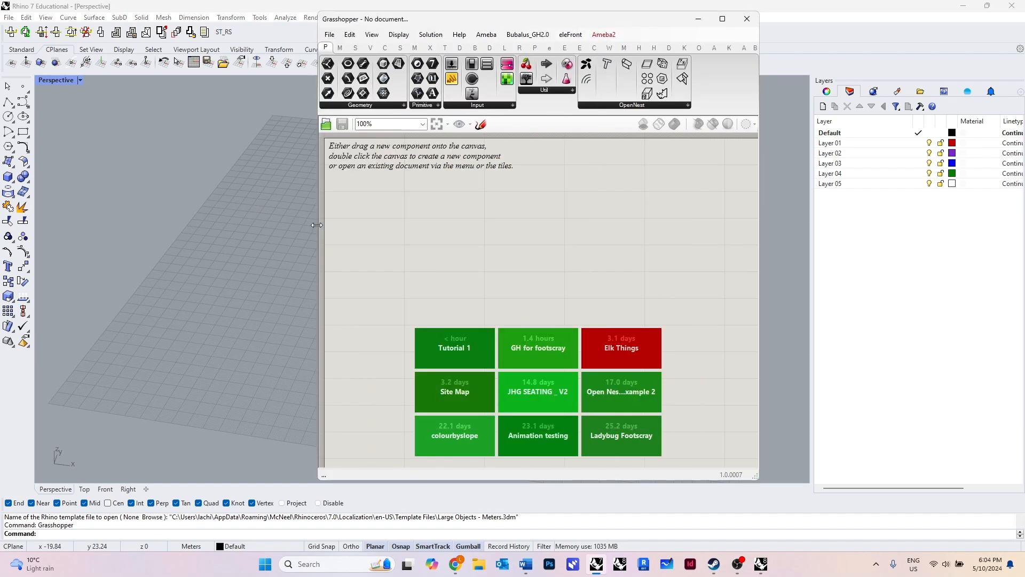
drag(569, 24, 744, 31)
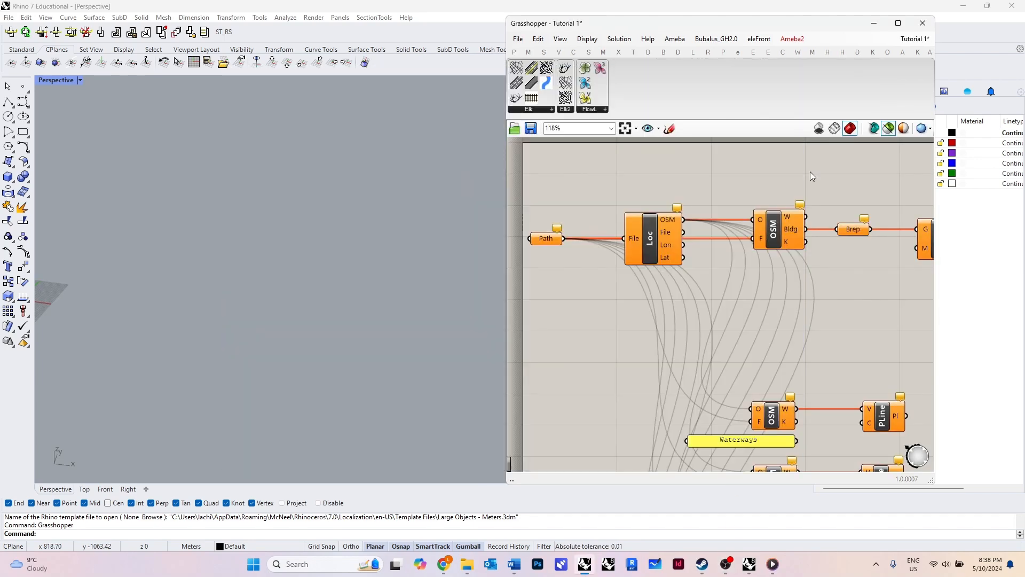
Place the Elk2 Location, OSM Data and Topography components in a row above the existing definition
click(810, 171)
click(565, 110)
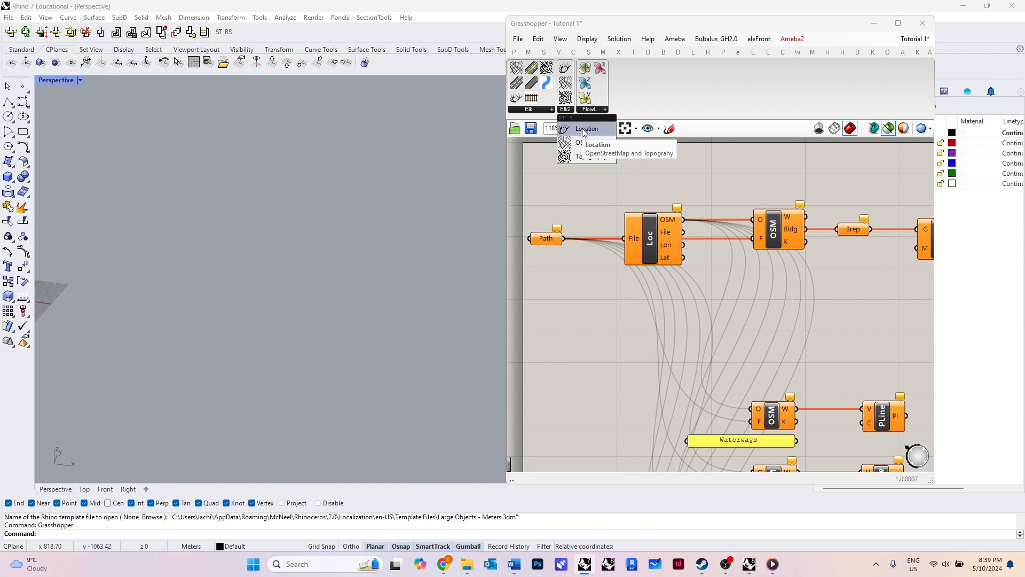
drag(585, 132, 571, 170)
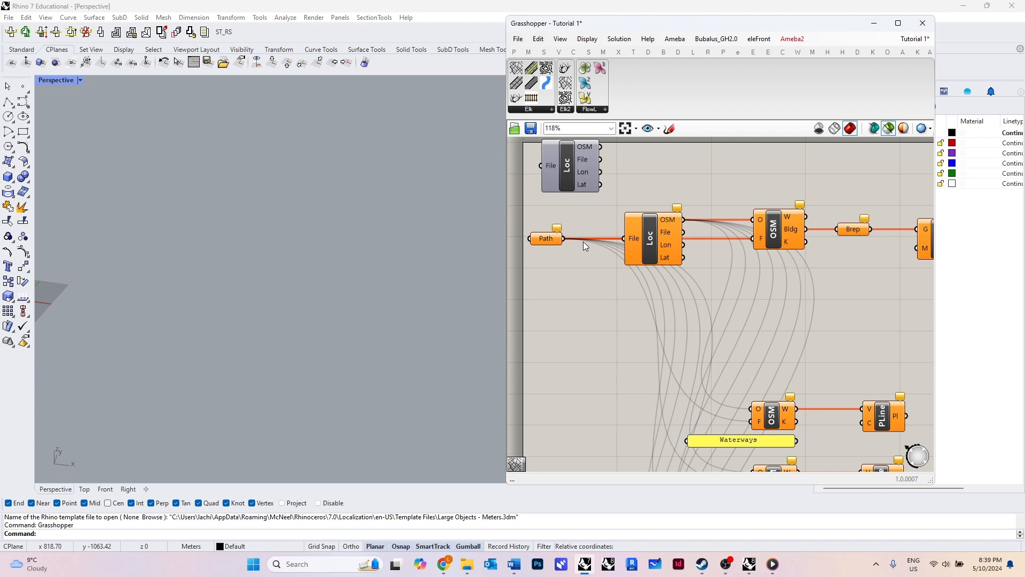
scroll(585, 246, up, 1)
click(567, 110)
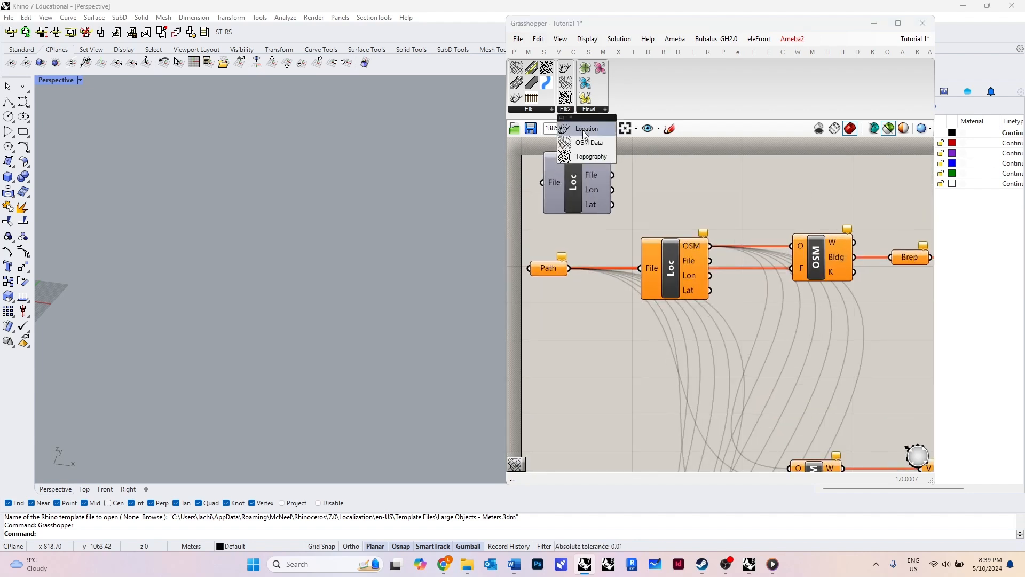
drag(586, 137, 693, 190)
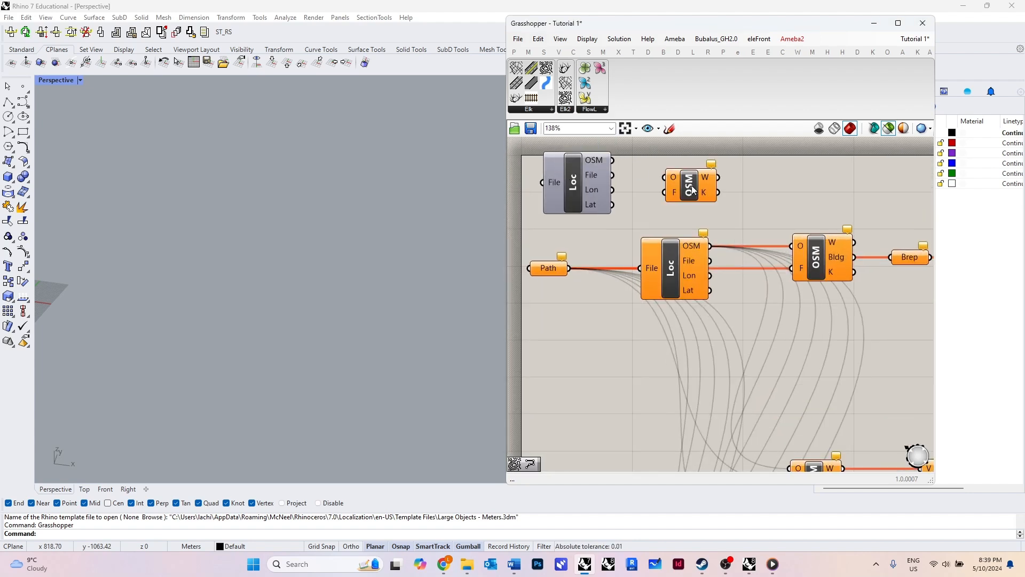
click(567, 109)
drag(588, 158, 775, 190)
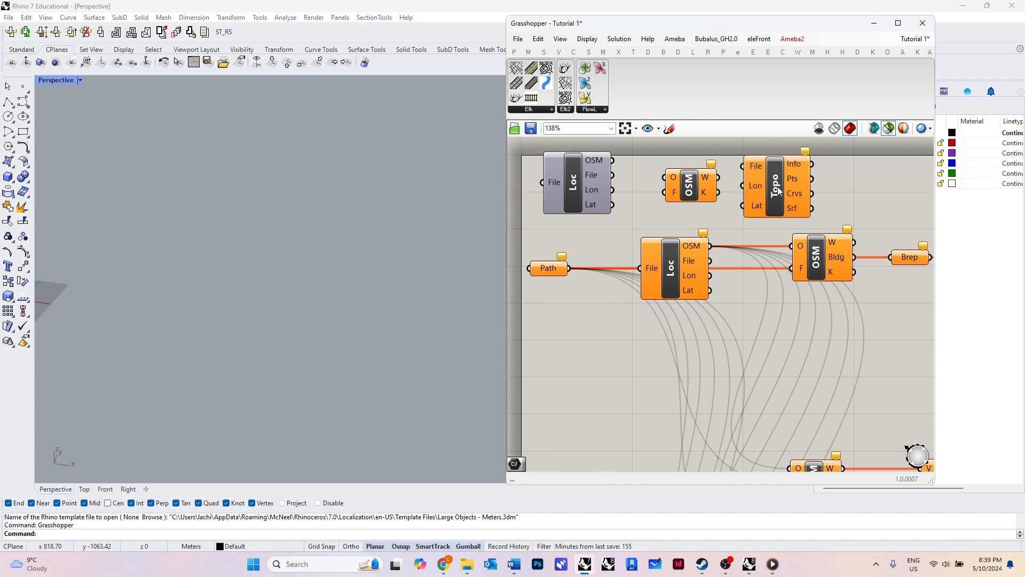
Delete the unconnected Topography, Location and OSM Data components above the existing definition
click(778, 200)
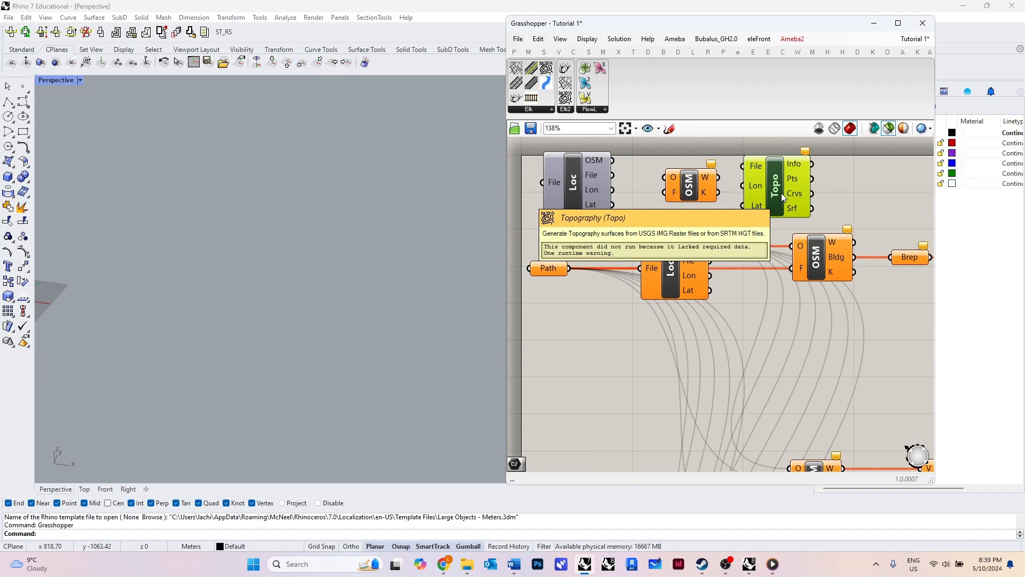
key(Delete)
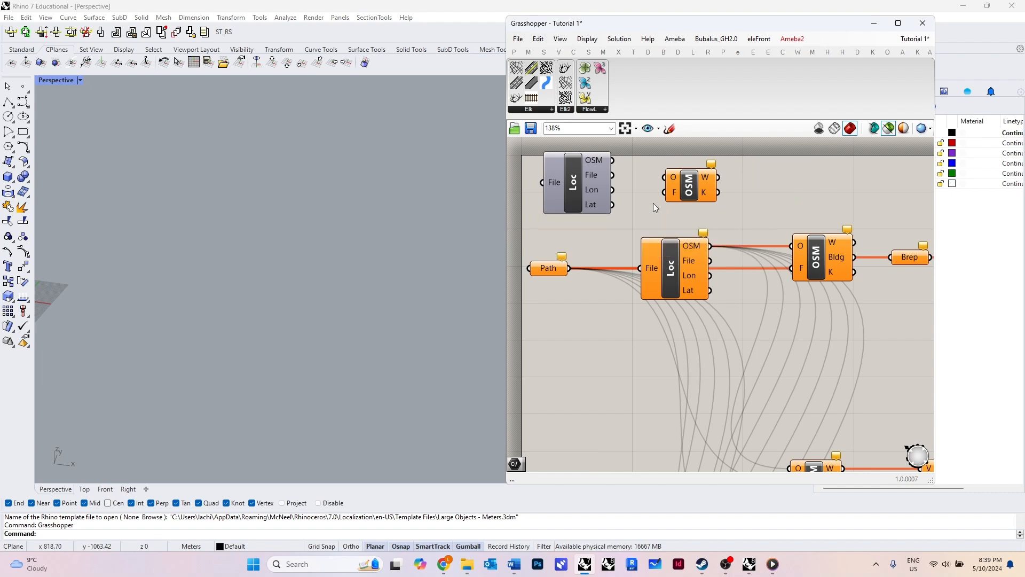
drag(582, 183, 604, 186)
drag(694, 189, 692, 179)
drag(689, 200, 604, 160)
key(Delete)
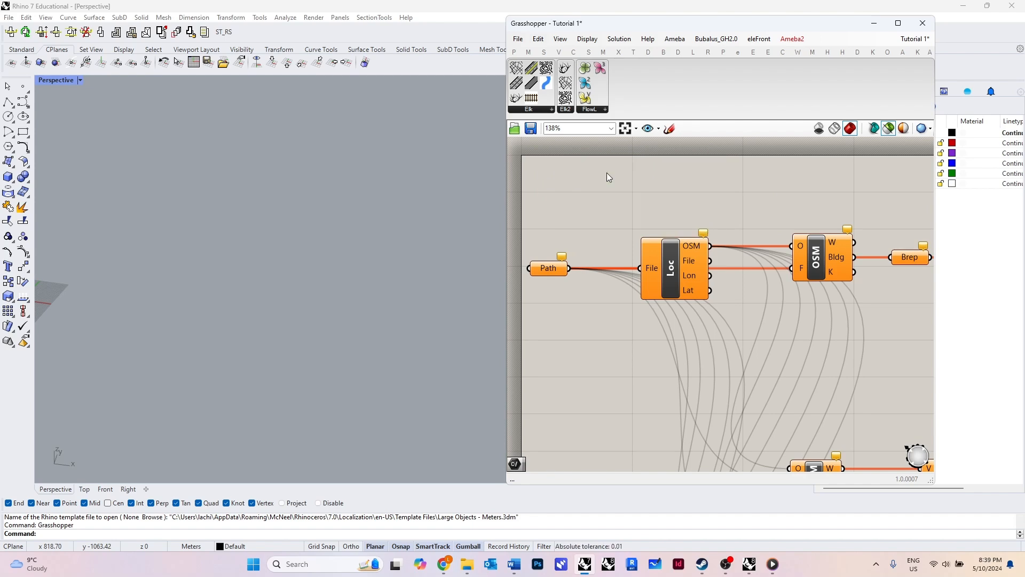
Set the Path parameter feeding the Location component to the existing file map (3).osm from Downloads
scroll(615, 180, down, 2)
scroll(609, 256, up, 5)
mouse_move(546, 246)
mouse_down()
mouse_move(553, 259)
mouse_move(553, 249)
mouse_up()
right_drag(552, 247, 565, 246)
right_click(563, 242)
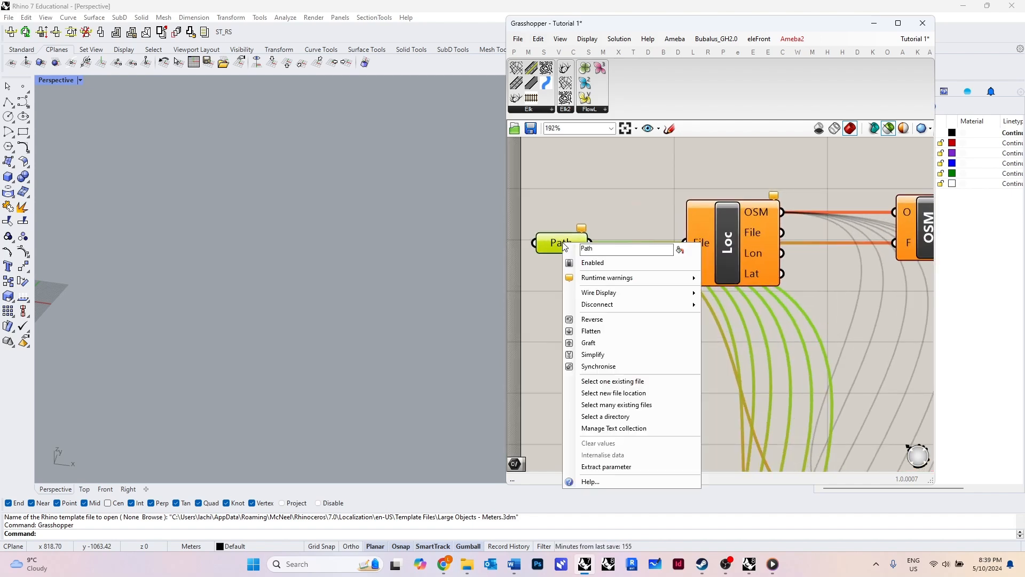
click(618, 381)
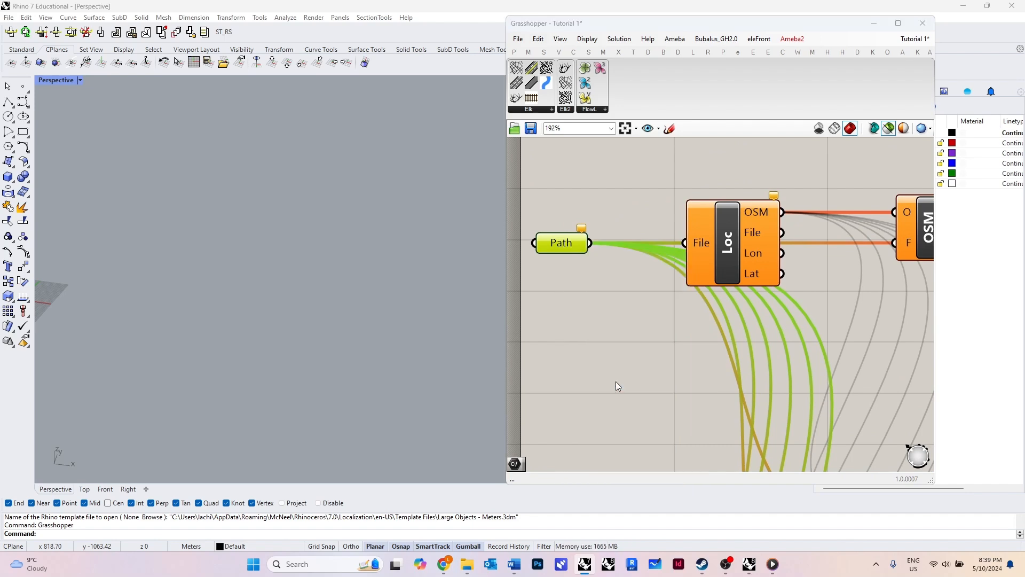
click(461, 237)
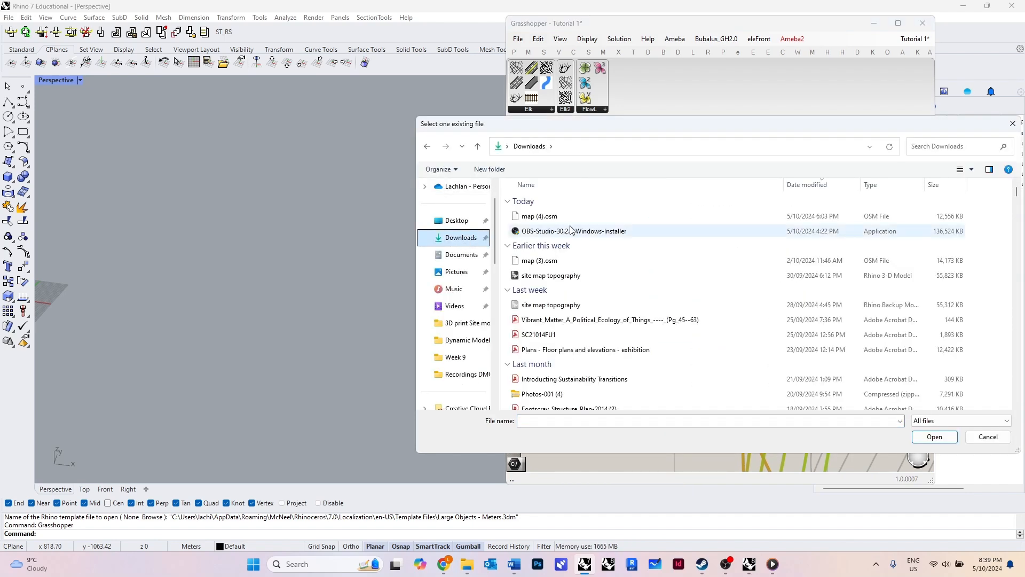
click(572, 261)
click(934, 436)
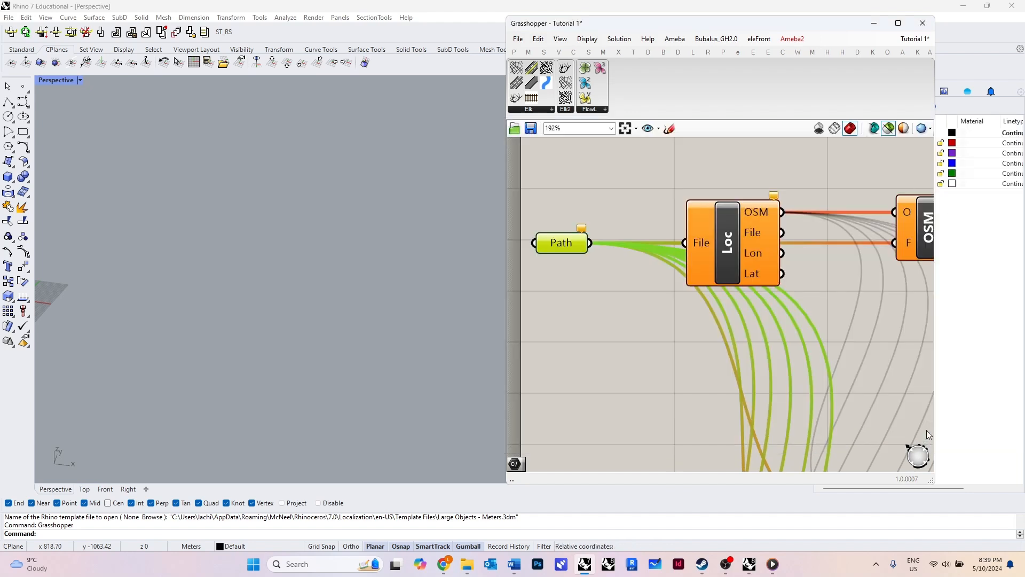
mouse_move(773, 565)
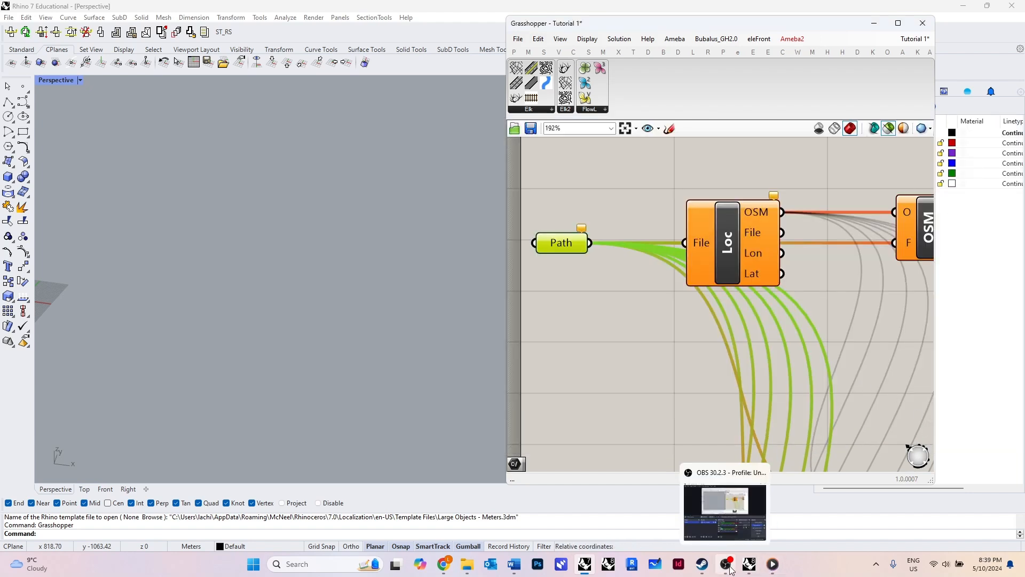
click(722, 499)
click(726, 364)
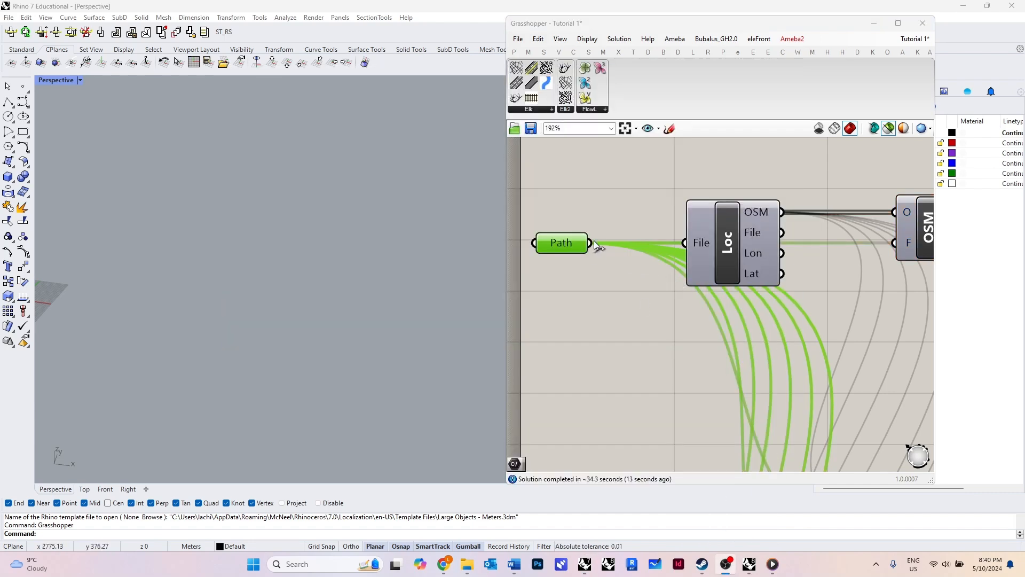
Examine the Location component, its OSM point output and the OSM Data component connected to it
scroll(578, 225, down, 2)
scroll(778, 251, up, 2)
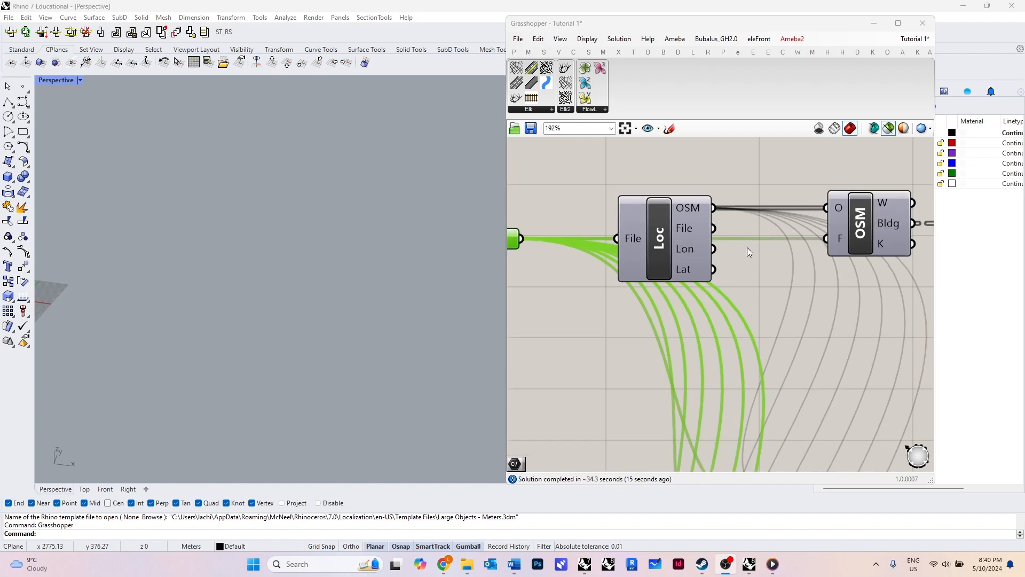
click(711, 242)
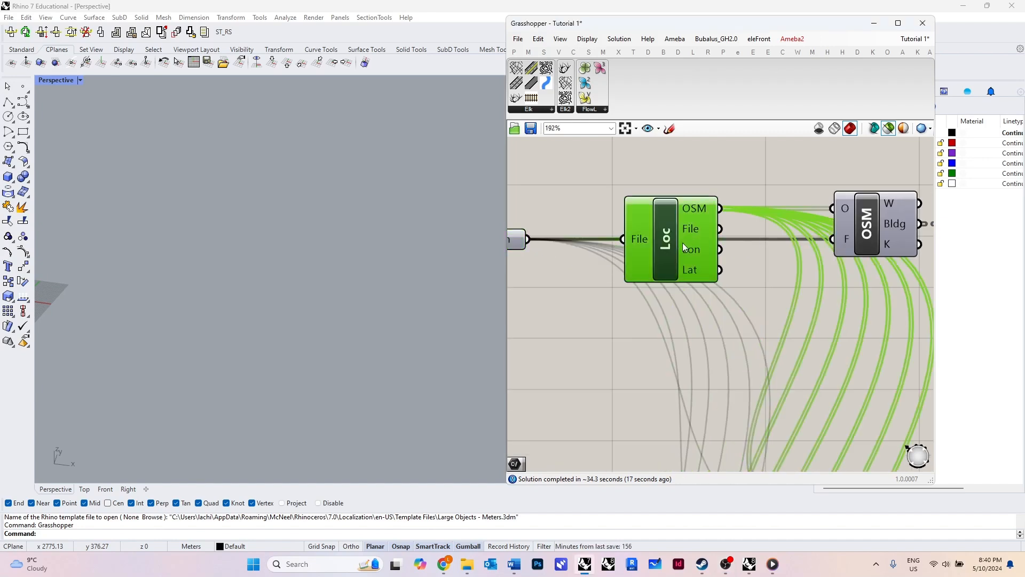
right_drag(668, 237, 684, 236)
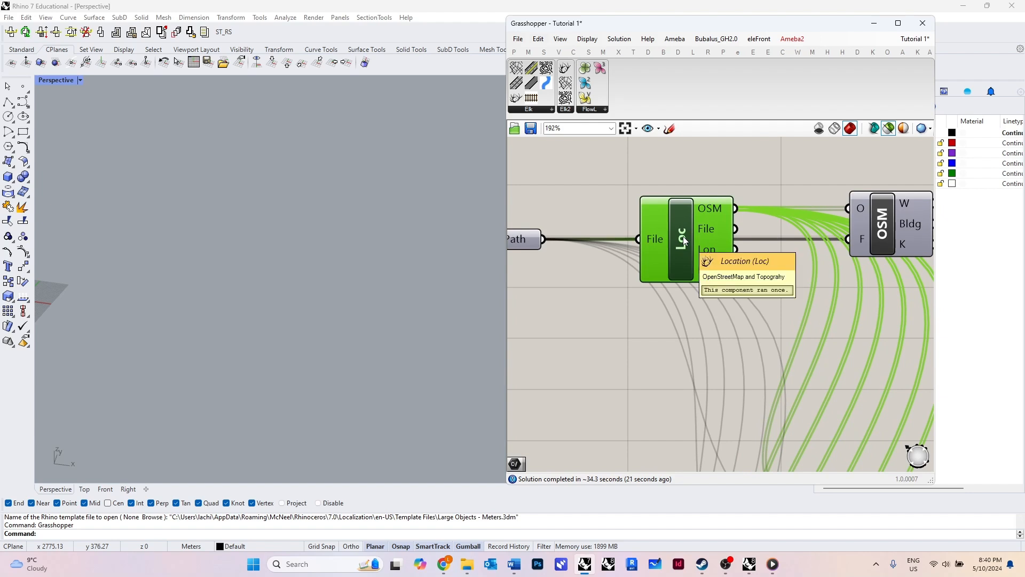
scroll(643, 239, down, 4)
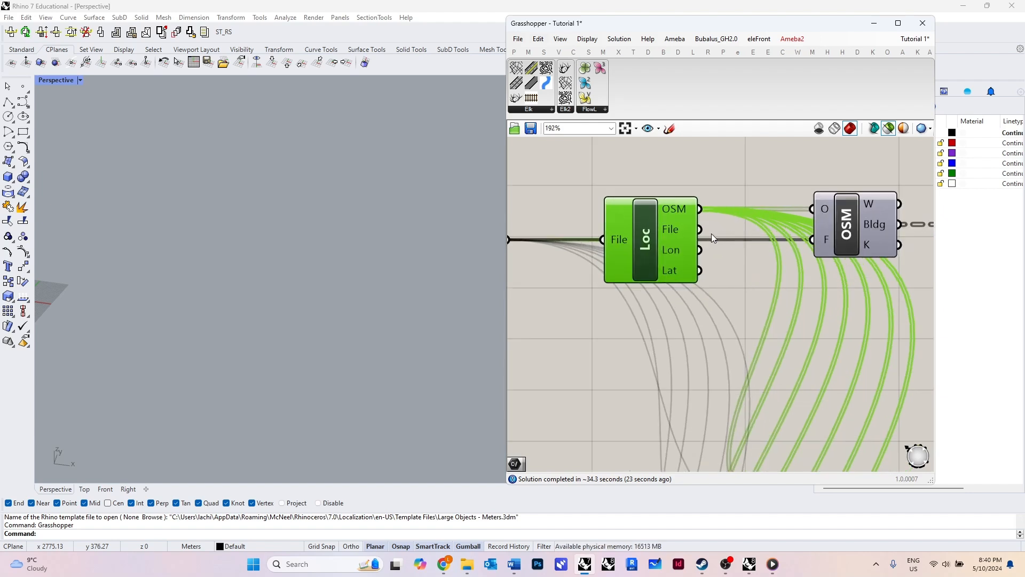
scroll(763, 239, up, 4)
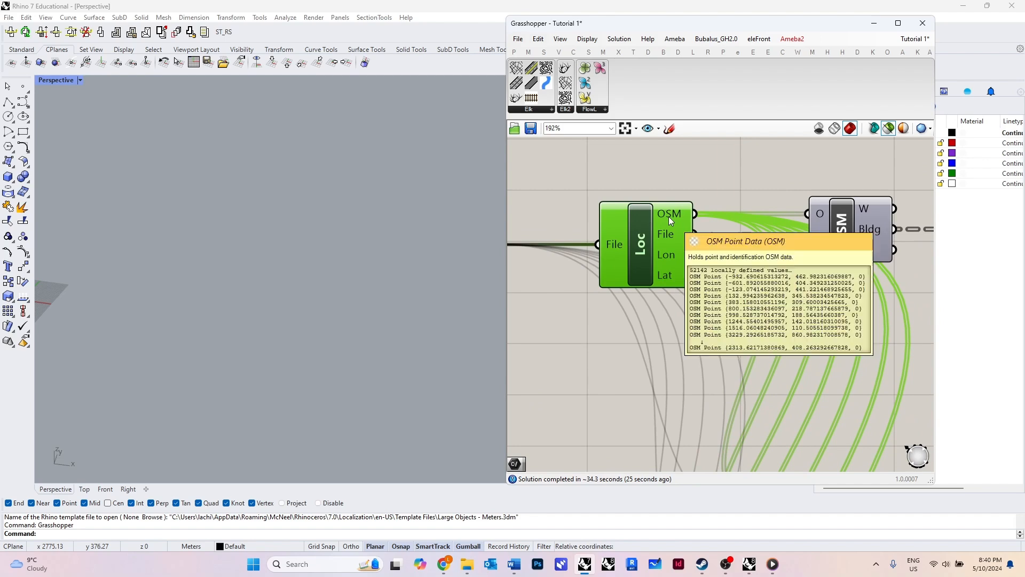
mouse_move(669, 213)
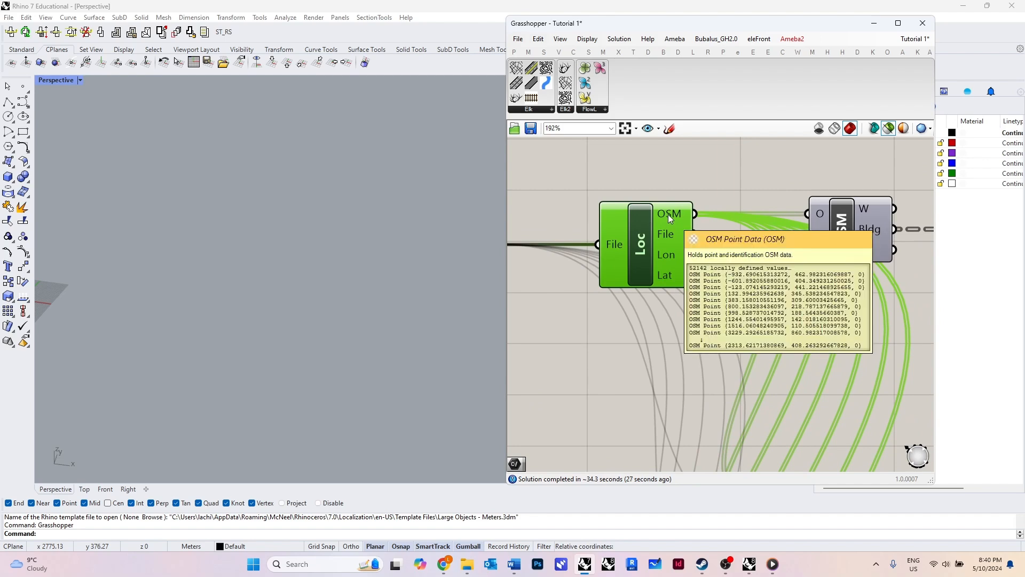
scroll(661, 215, down, 5)
scroll(773, 223, up, 5)
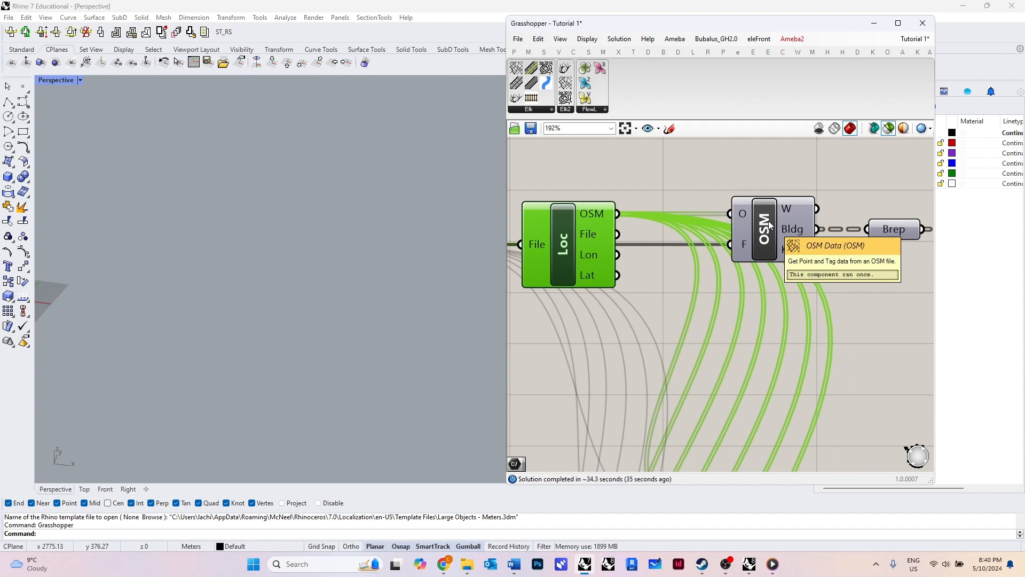
scroll(768, 221, down, 3)
scroll(708, 235, up, 2)
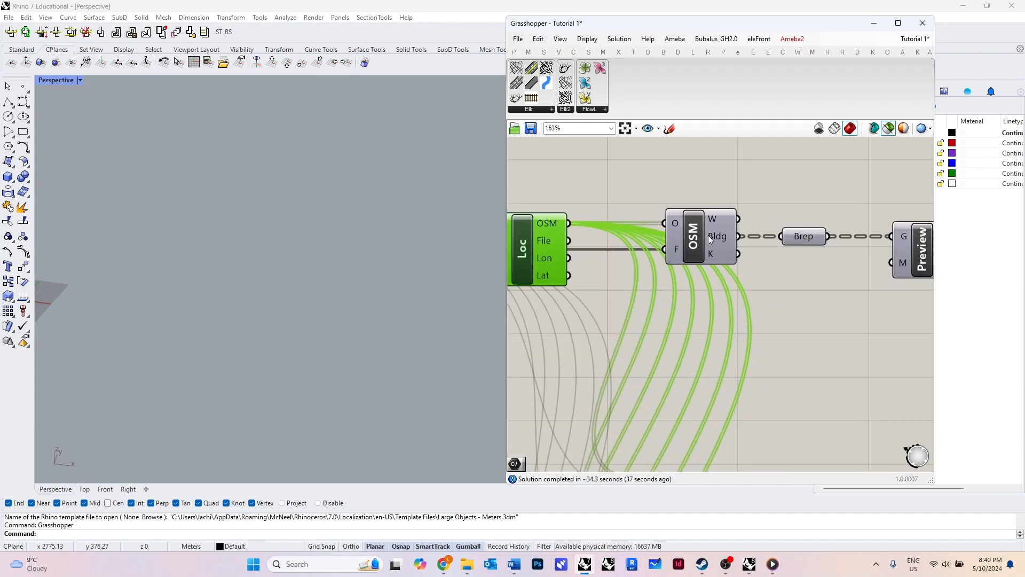
Review the feature types and building sub-types offered by the first OSM Data component, leaving its building selection as is
right_click(696, 240)
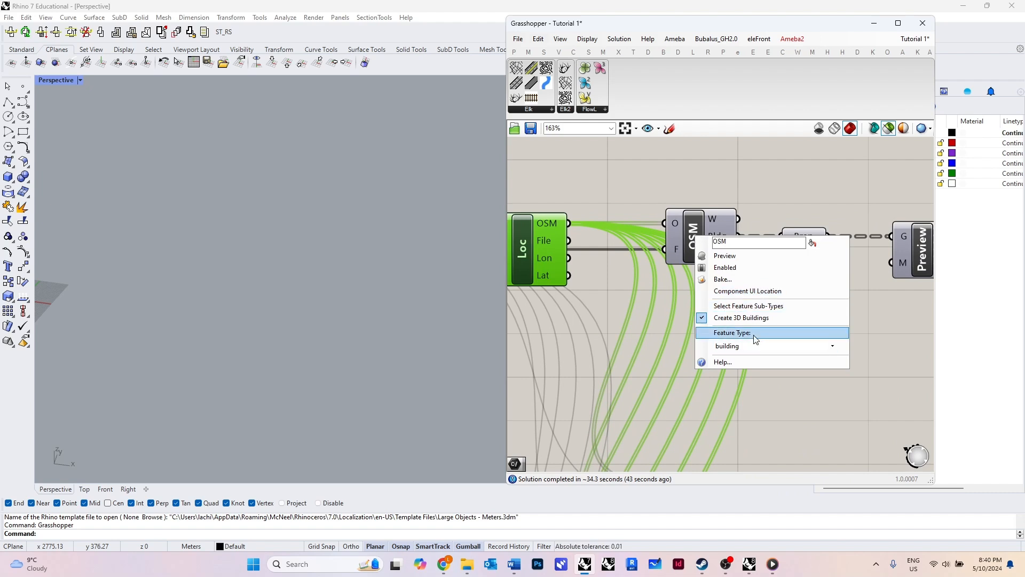
click(833, 346)
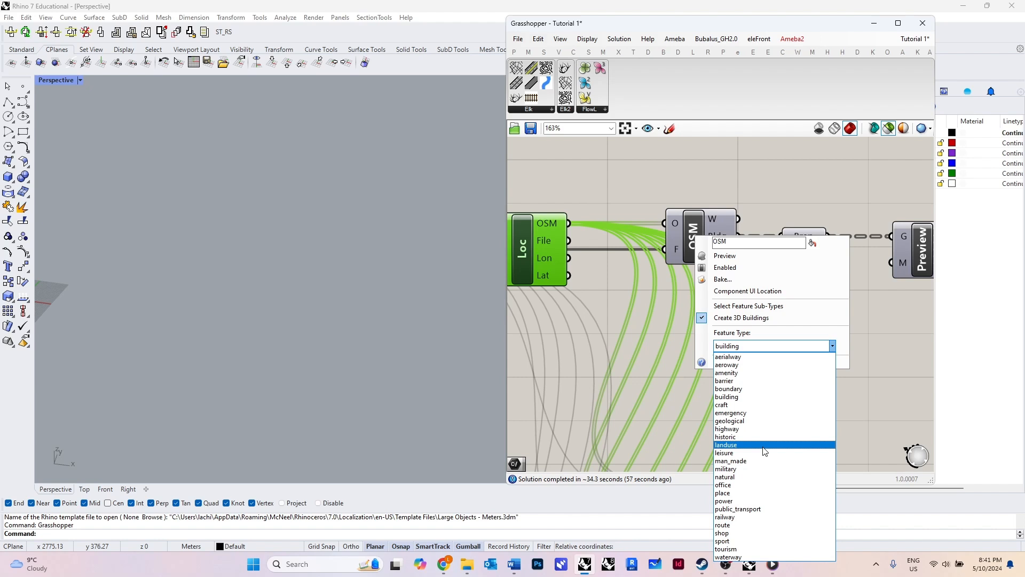
click(827, 345)
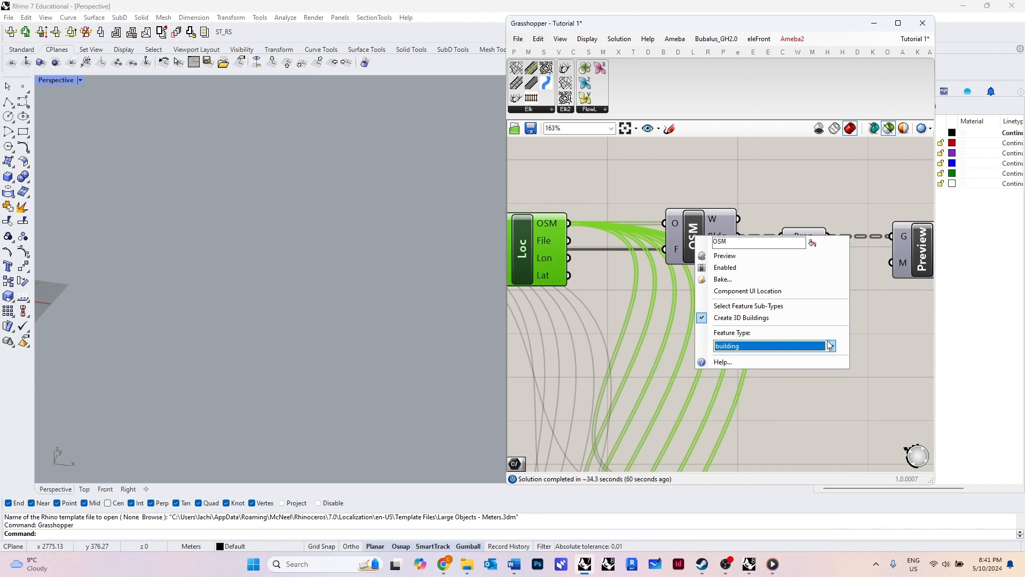
click(768, 306)
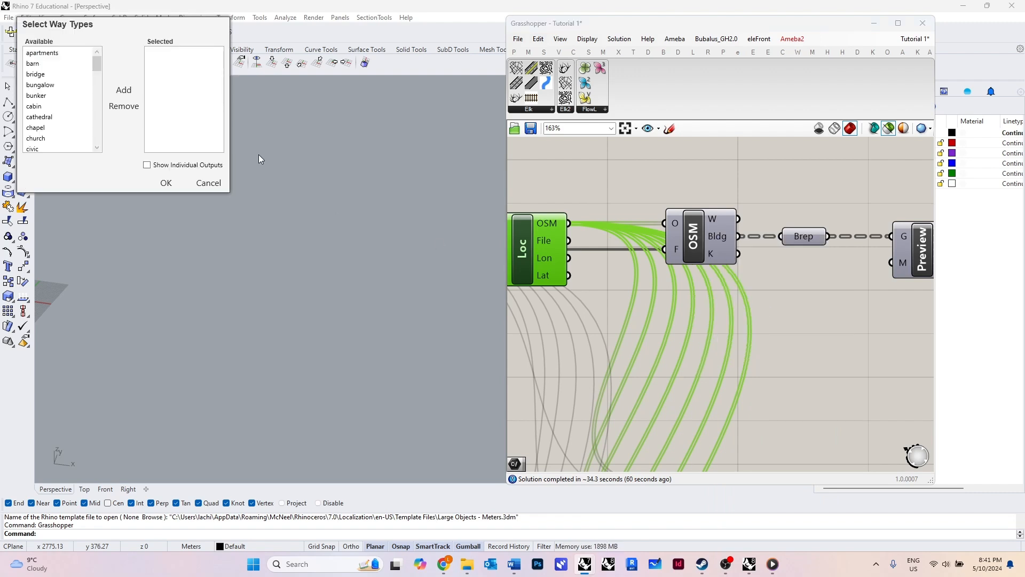
drag(130, 30, 387, 172)
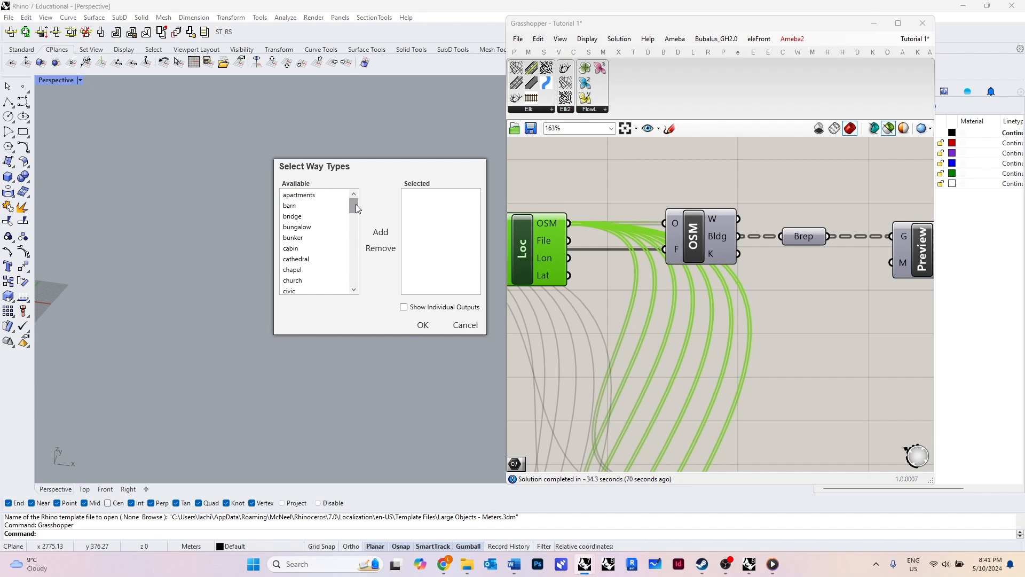
drag(355, 208, 362, 271)
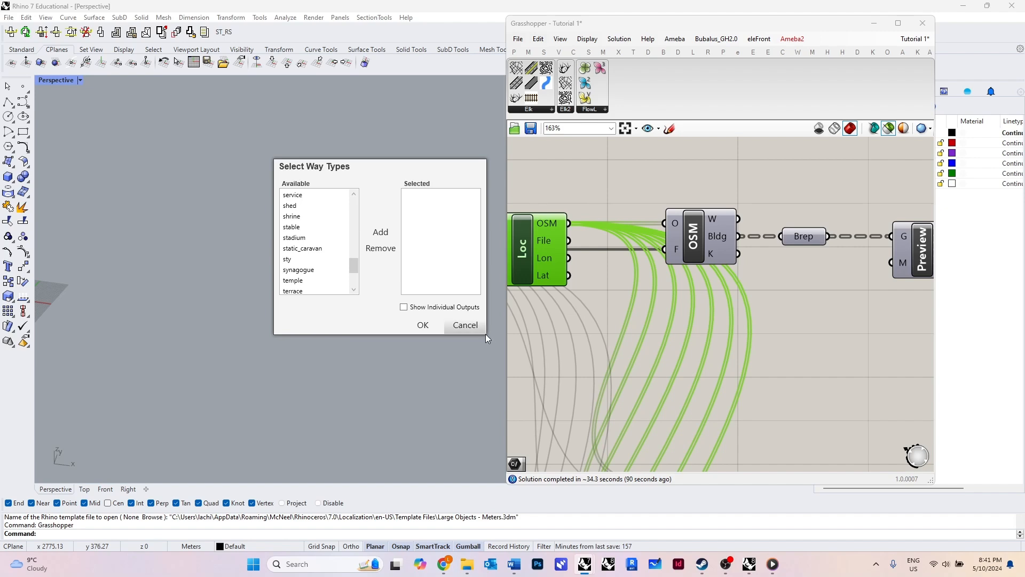
click(471, 327)
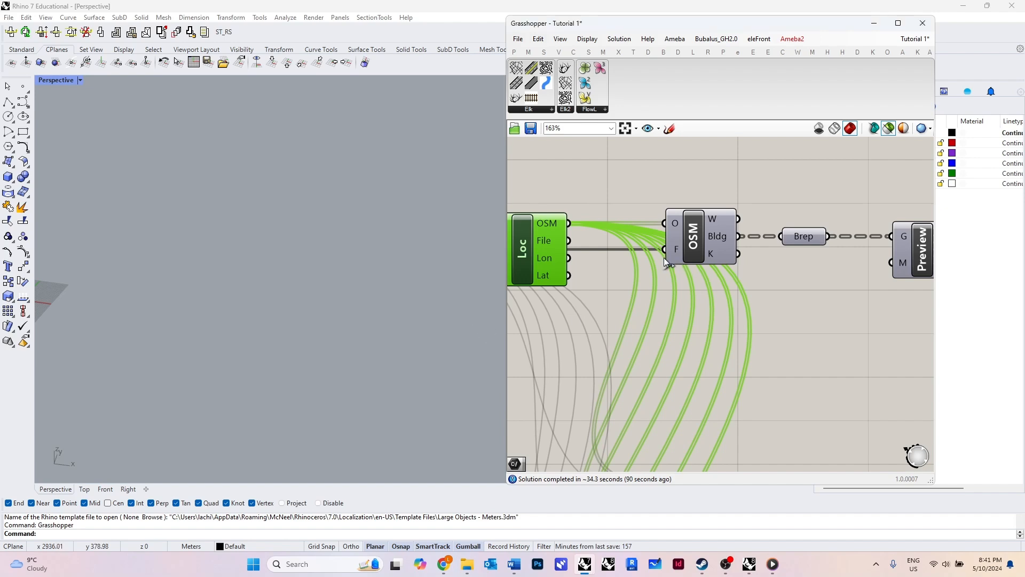
Enable preview on the buildings' Custom Preview component and turn off drawing previews only for selected components
scroll(665, 257, down, 2)
scroll(838, 255, up, 2)
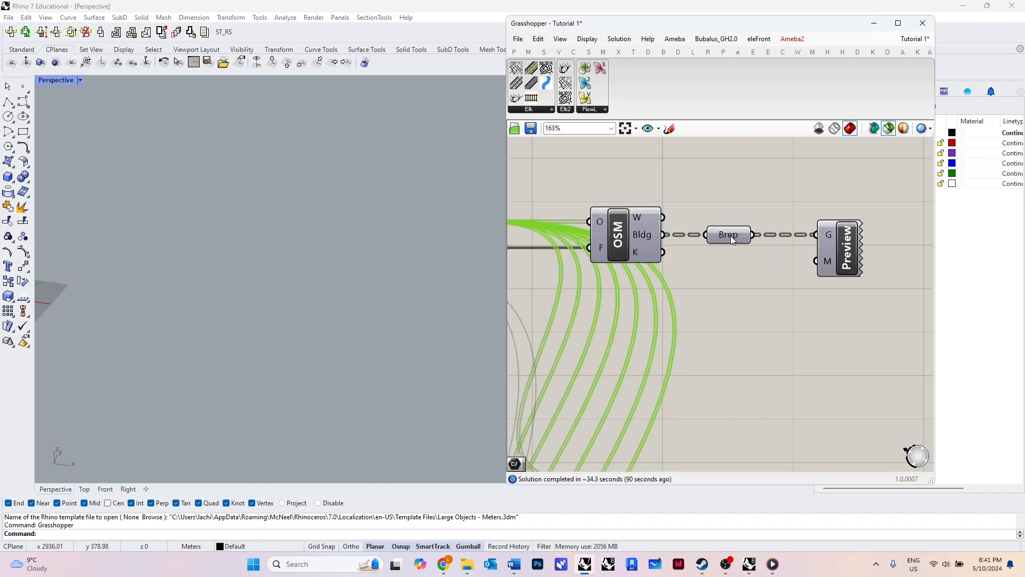
click(730, 235)
click(833, 239)
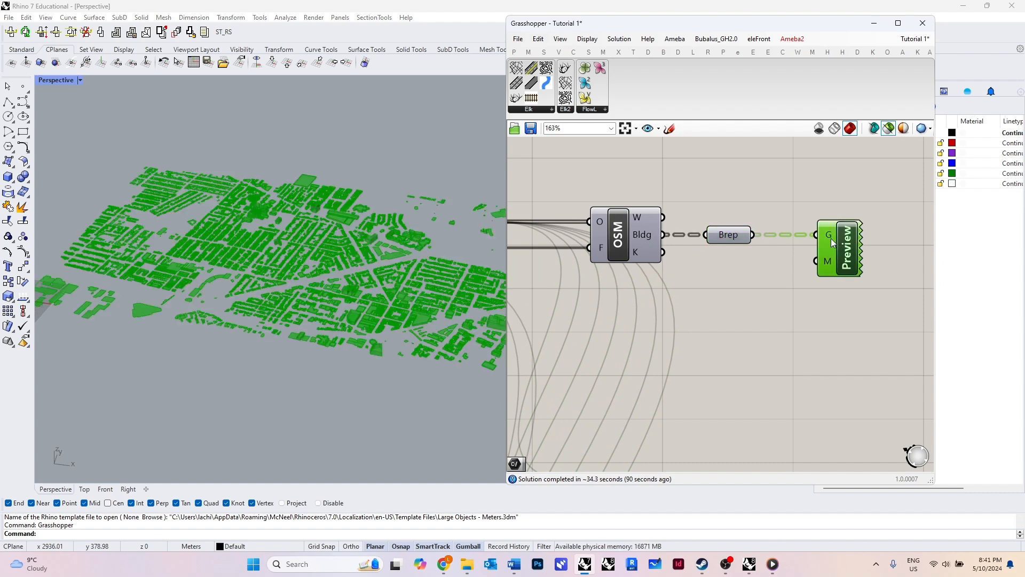
right_click(828, 239)
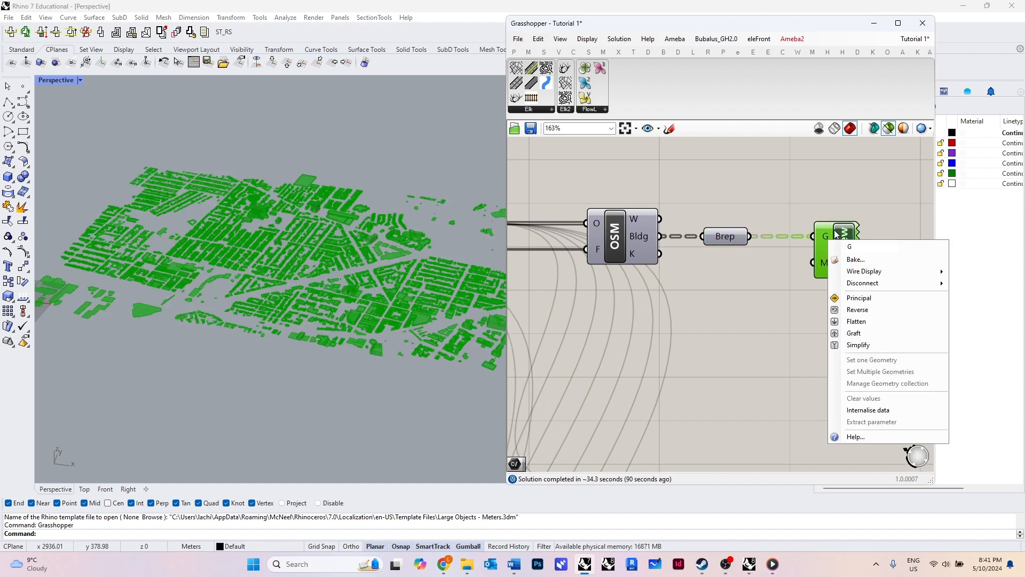
right_click(851, 237)
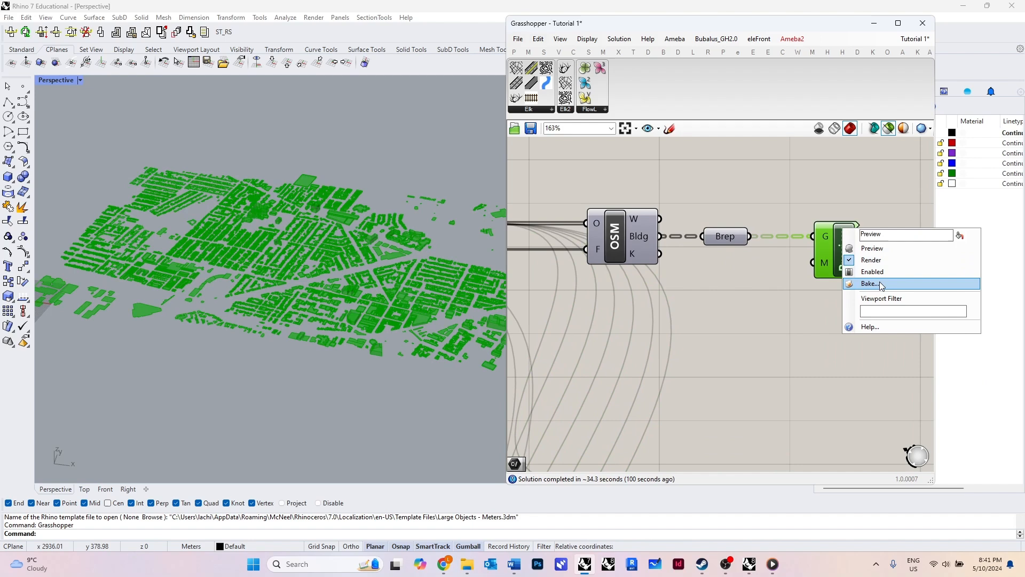
click(876, 262)
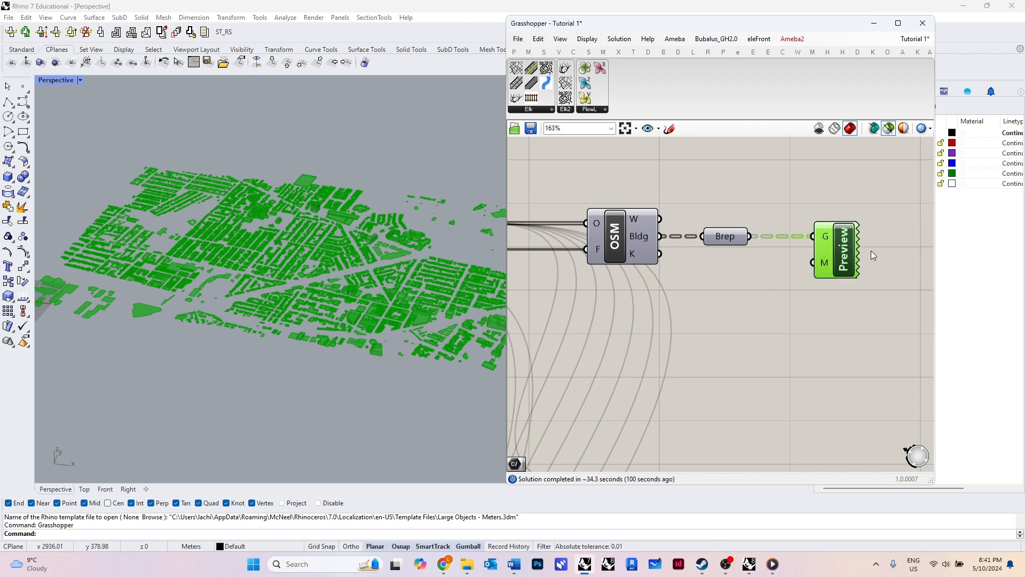
click(783, 278)
click(837, 254)
click(889, 129)
click(700, 219)
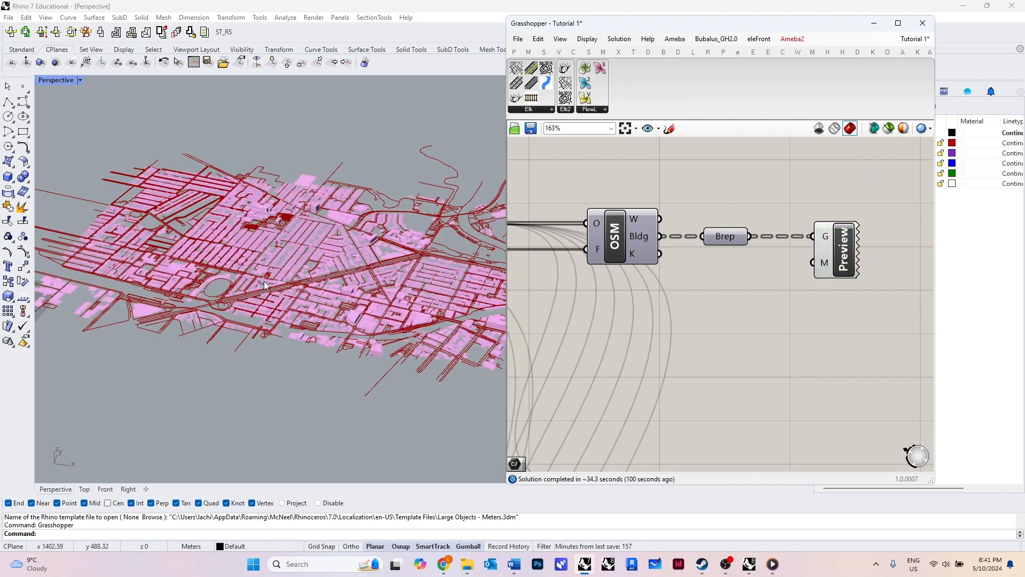
Inspect the previewed 3D buildings and street lines up close and from several angles in the Perspective viewport
scroll(240, 279, up, 8)
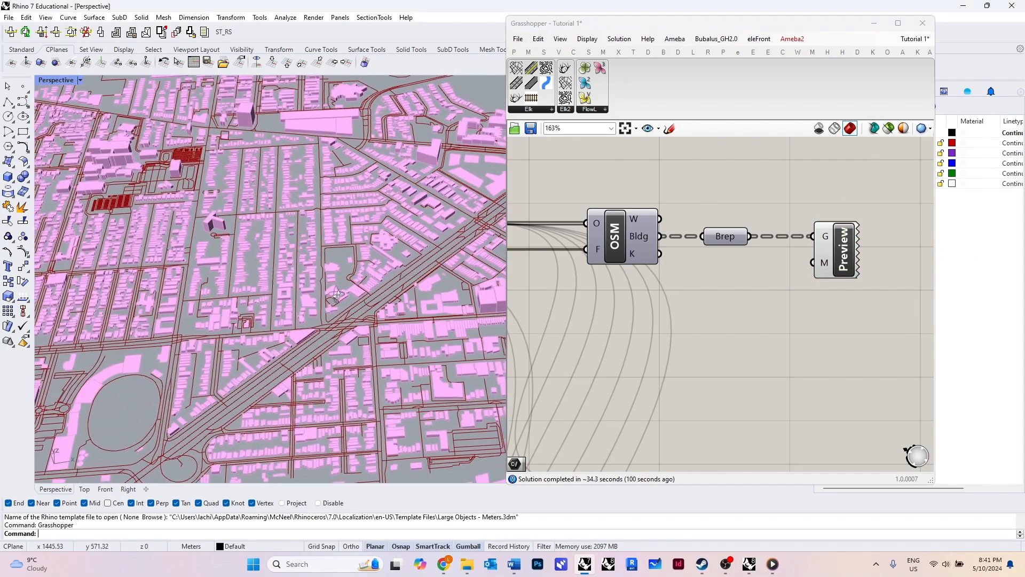
scroll(261, 263, up, 10)
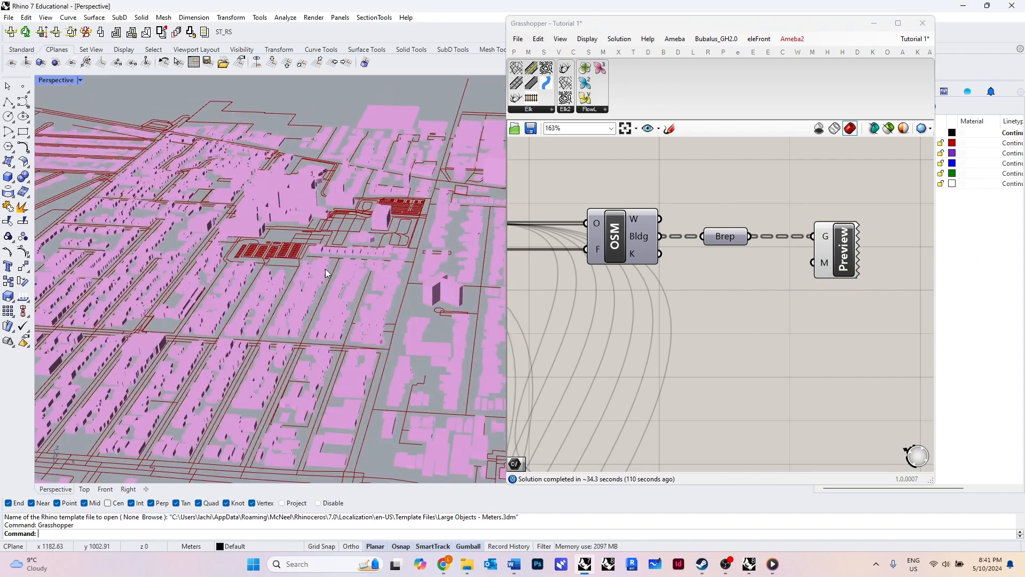
right_drag(310, 297, 329, 309)
scroll(239, 290, down, 3)
scroll(331, 313, down, 3)
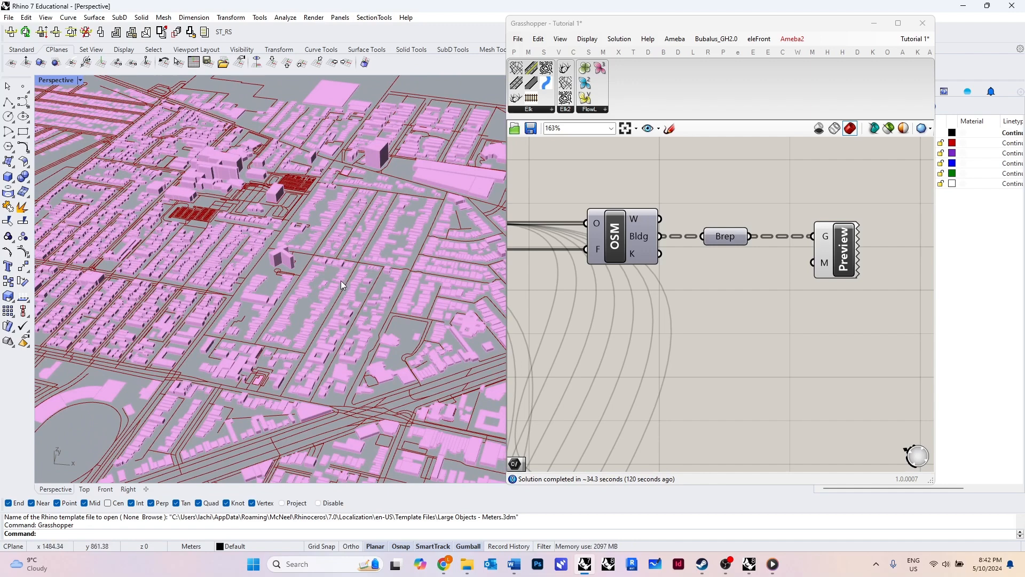
right_drag(341, 280, 344, 290)
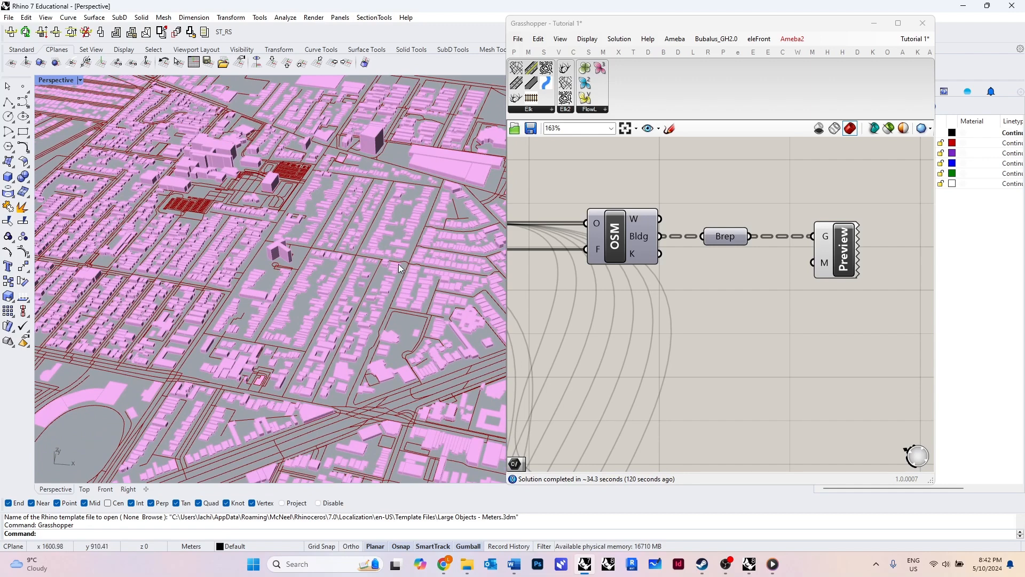
scroll(836, 252, down, 2)
Turn off the buildings' Custom Preview display and restrict previews to selected components only
right_click(835, 249)
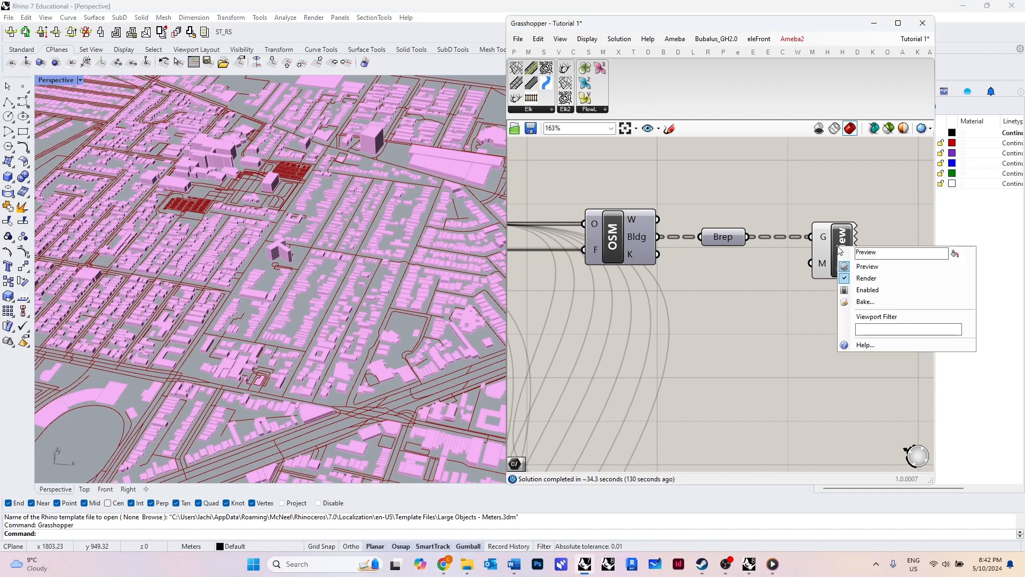
click(865, 265)
scroll(758, 222, down, 3)
scroll(751, 288, up, 3)
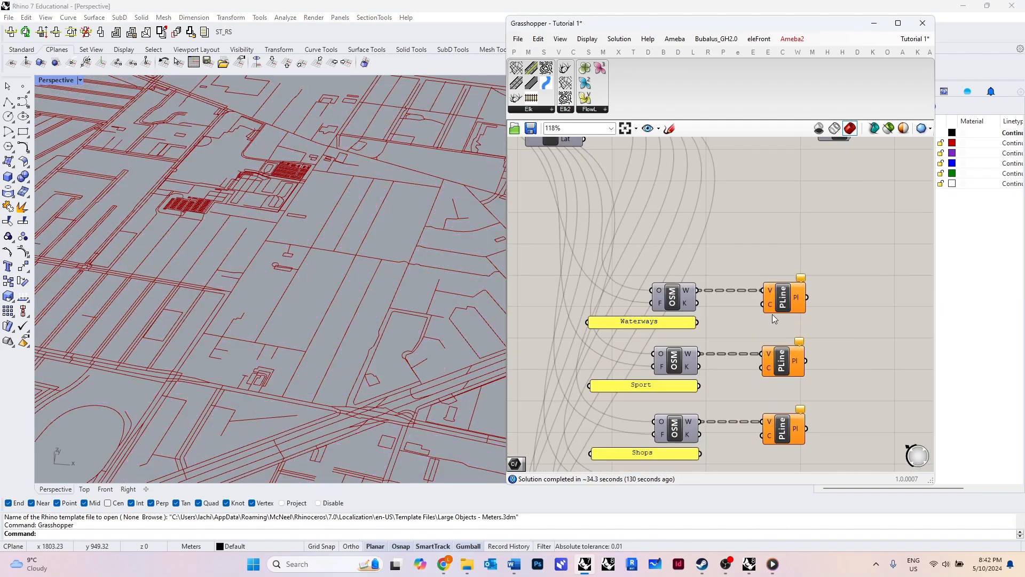
click(886, 134)
Select the Waterways OSM Data component and examine its point geometry in the Perspective viewport
scroll(737, 374, up, 3)
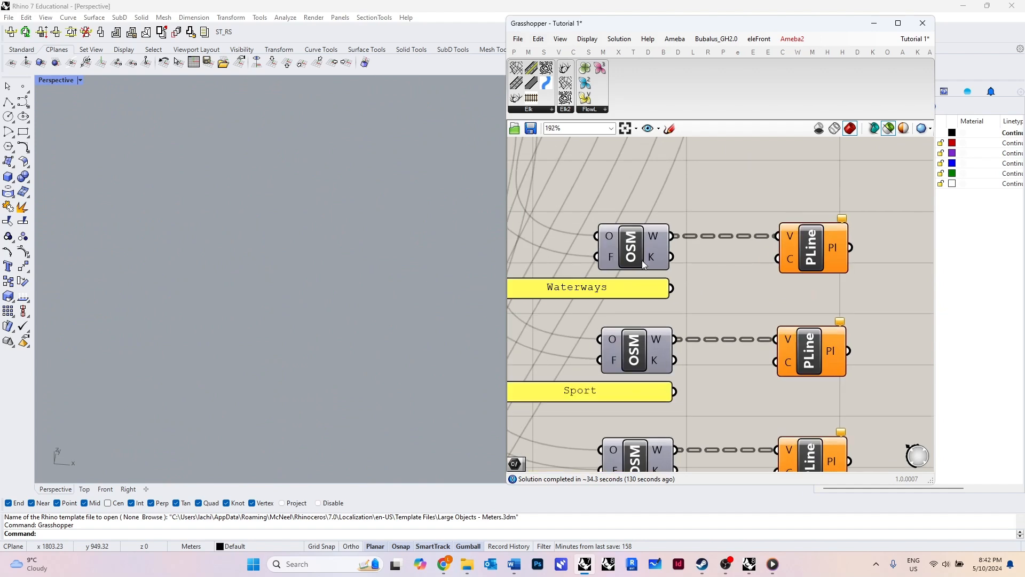
click(633, 246)
right_drag(217, 294, 350, 293)
scroll(329, 352, down, 3)
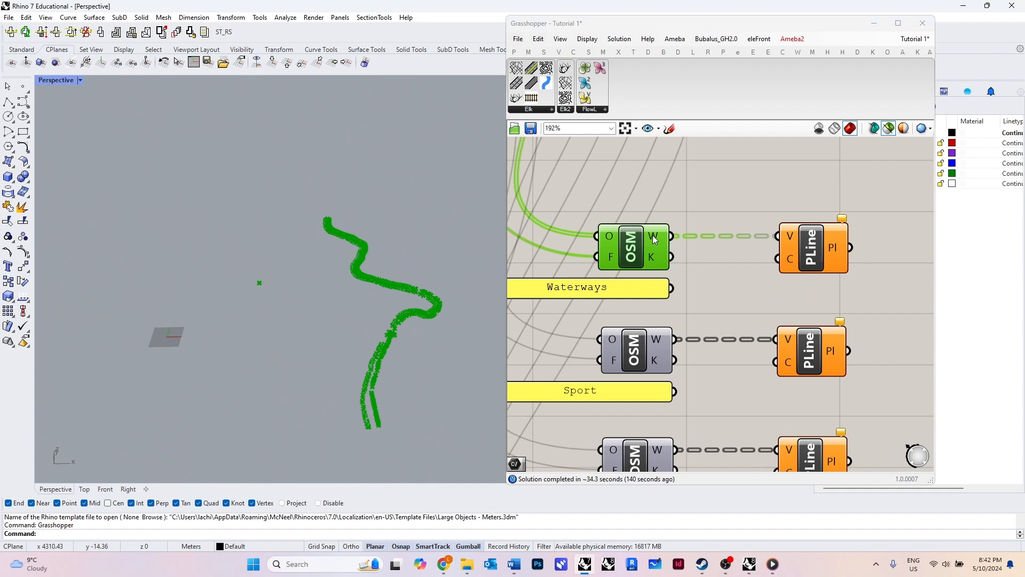
Select the Waterways PolyLine component and inspect its curves from above in the Perspective viewport
mouse_move(655, 240)
click(819, 249)
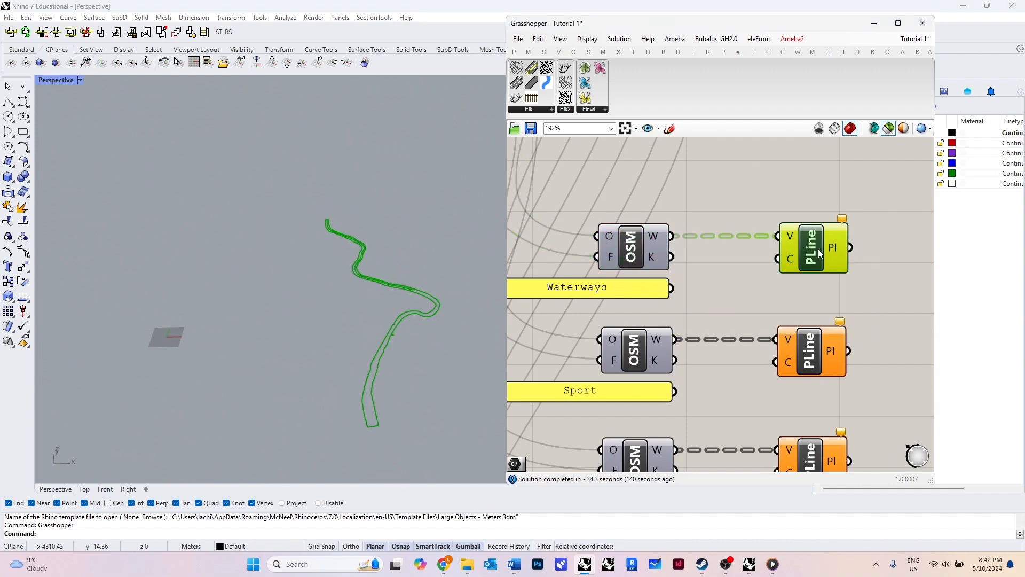
right_drag(410, 320, 406, 404)
scroll(700, 249, up, 2)
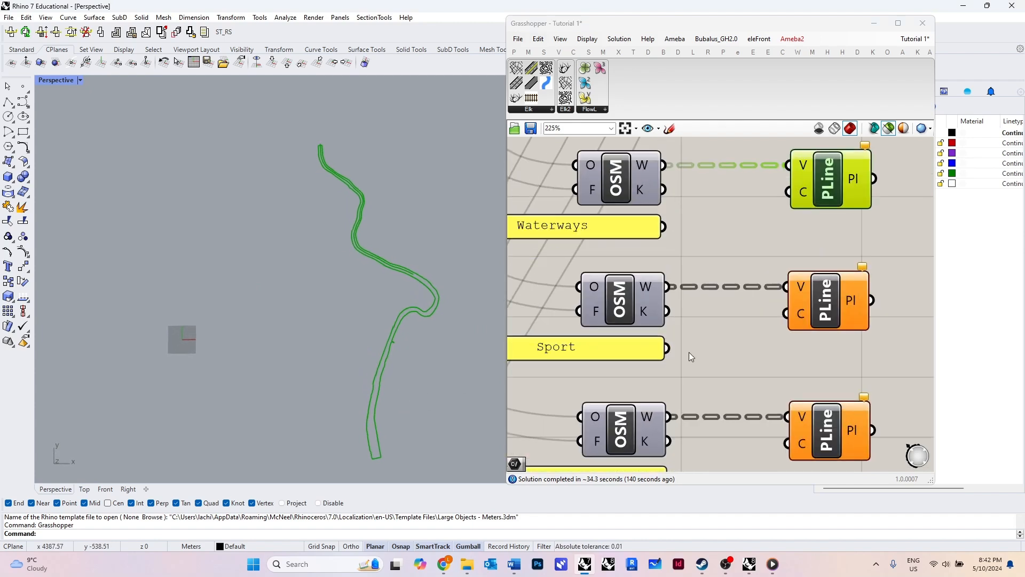
Select the Sport OSM Data component and its PolyLine component, and examine the sports outlines in the Perspective viewport
click(633, 297)
click(840, 295)
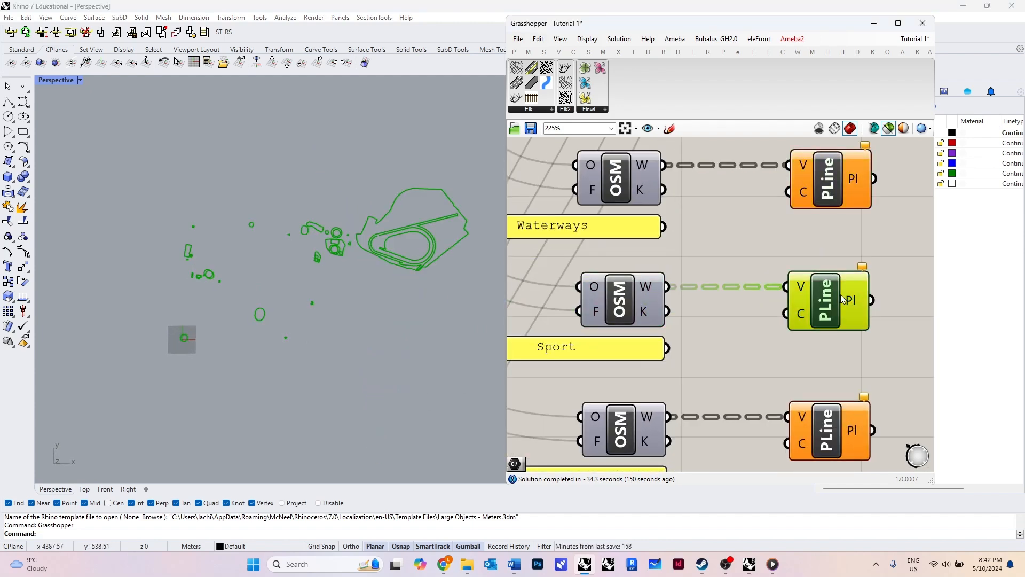
right_drag(451, 338, 458, 261)
scroll(377, 283, up, 3)
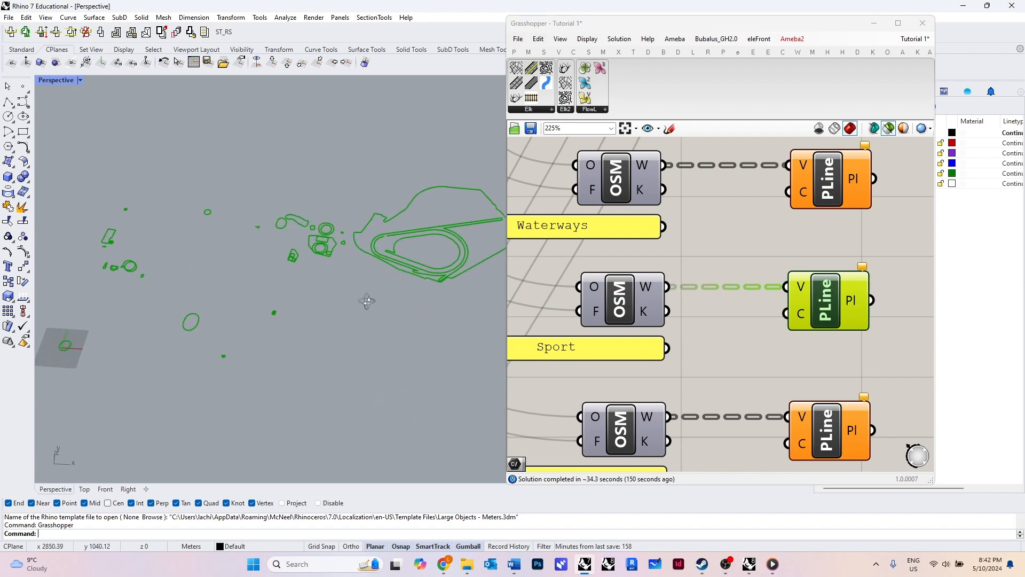
scroll(730, 209, down, 4)
scroll(742, 356, up, 3)
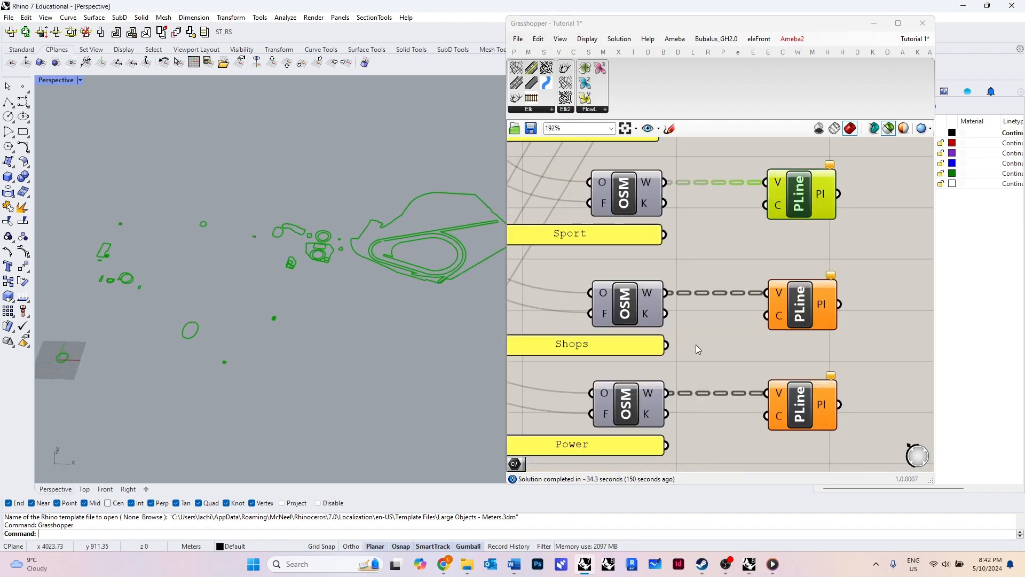
Preview the Shops and Power features in turn by selecting their PolyLine components, and look at the geometry in the viewport
click(819, 309)
scroll(793, 242, down, 2)
scroll(821, 360, up, 2)
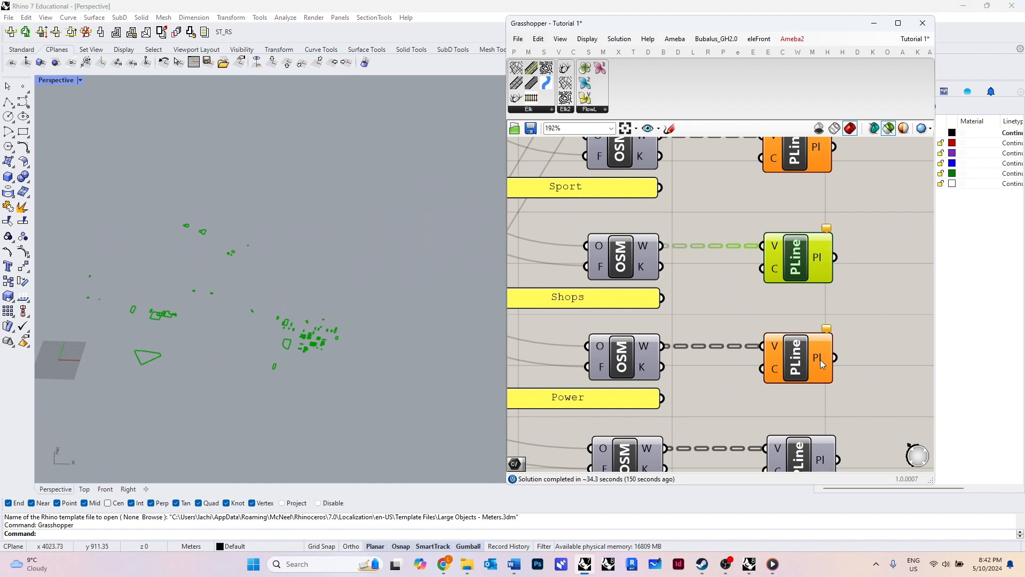
click(810, 356)
scroll(303, 284, down, 5)
right_drag(379, 365, 422, 364)
scroll(706, 316, down, 2)
scroll(784, 382, up, 2)
Select the Landuse PolyLine component and review the feature sub-types chosen for its OSM Data component, leaving them as they are
click(797, 360)
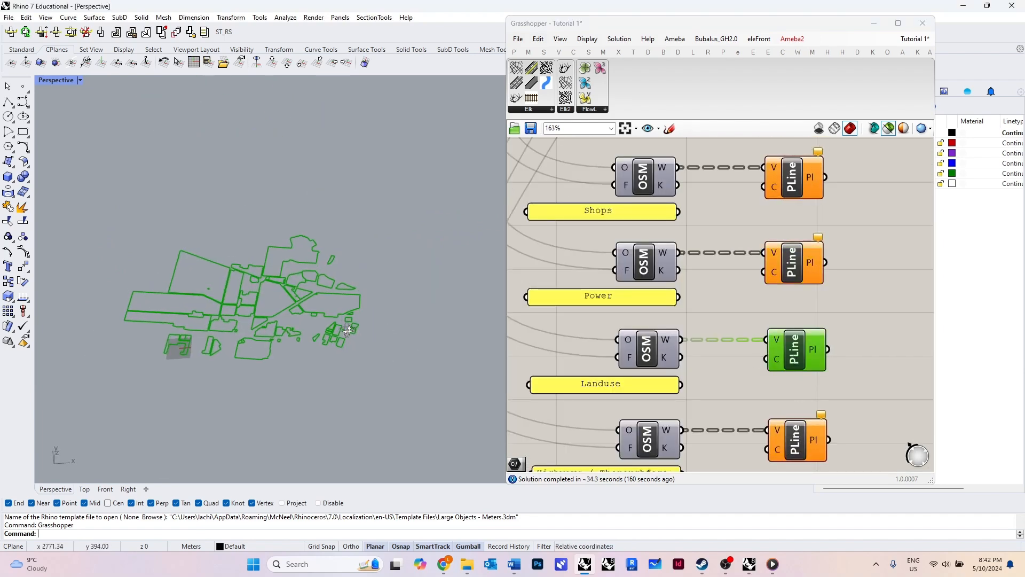
right_click(650, 354)
click(702, 420)
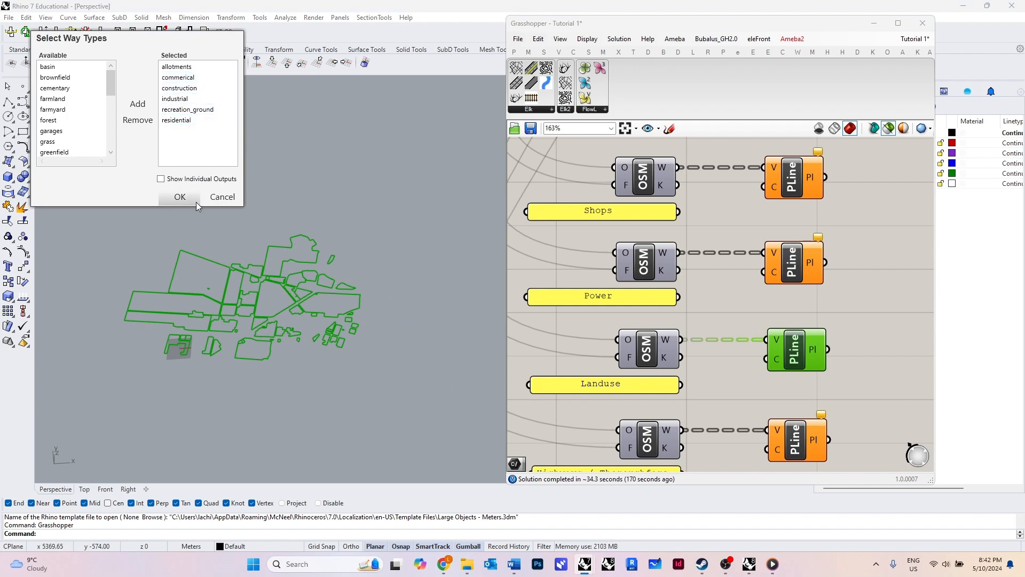
click(214, 205)
Select the Highways / Thoroughfare OSM Data component and its PolyLine component, and inspect the road network up close in the viewport
scroll(703, 208, down, 2)
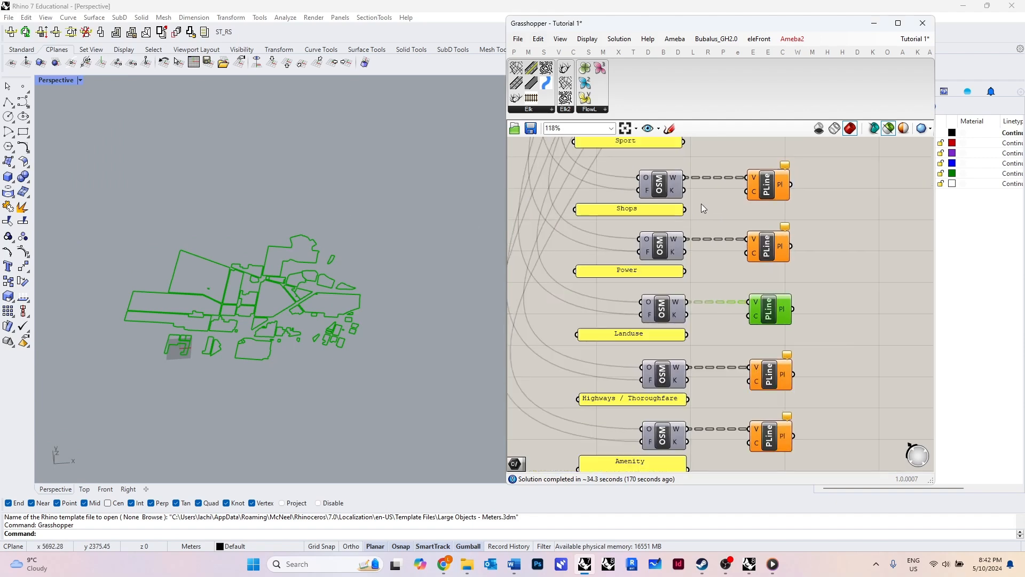
scroll(732, 247, down, 1)
scroll(731, 346, up, 2)
right_drag(699, 412, 722, 336)
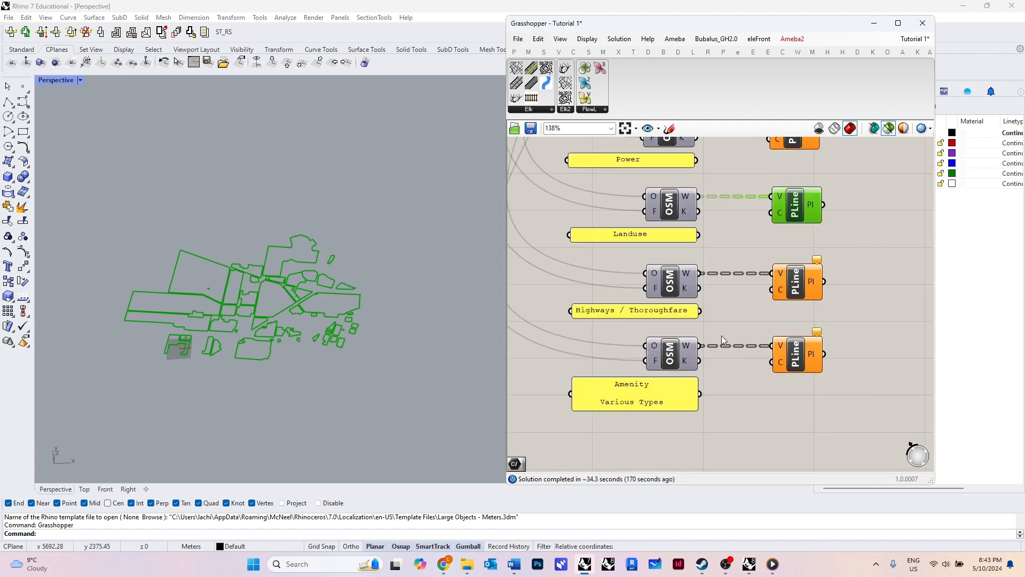
scroll(747, 315, up, 1)
click(660, 274)
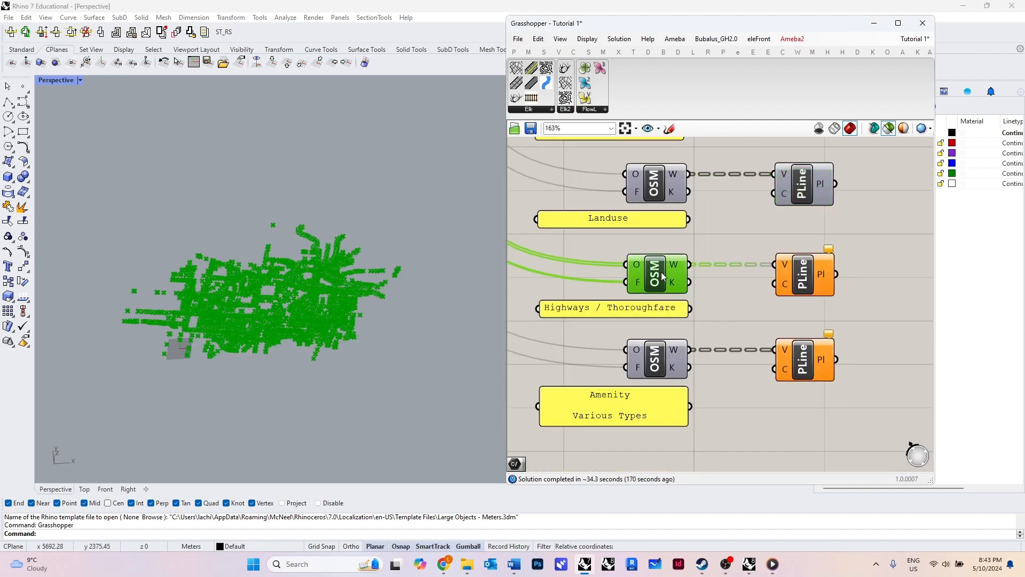
click(812, 290)
scroll(269, 337, up, 3)
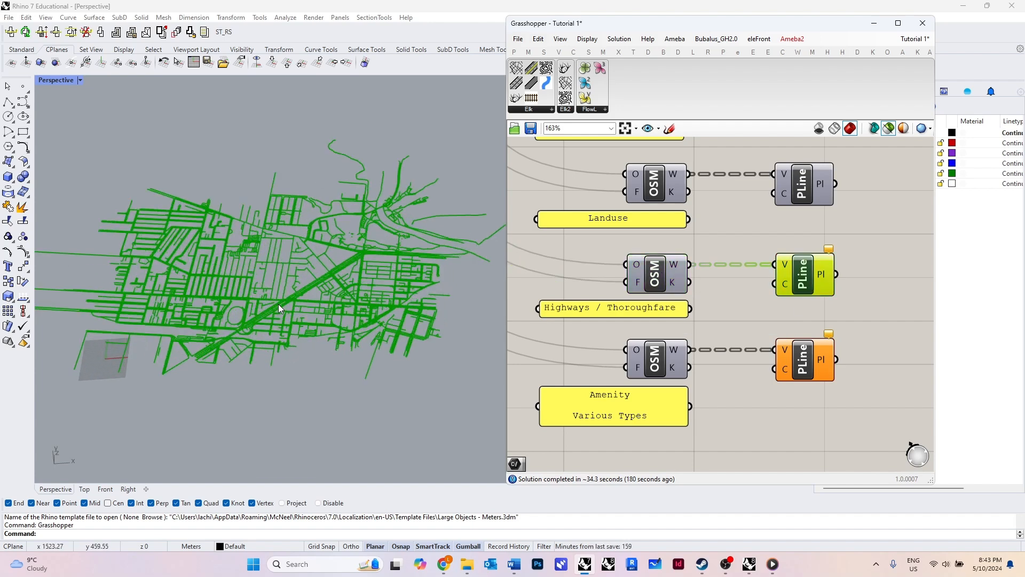
scroll(224, 312, up, 2)
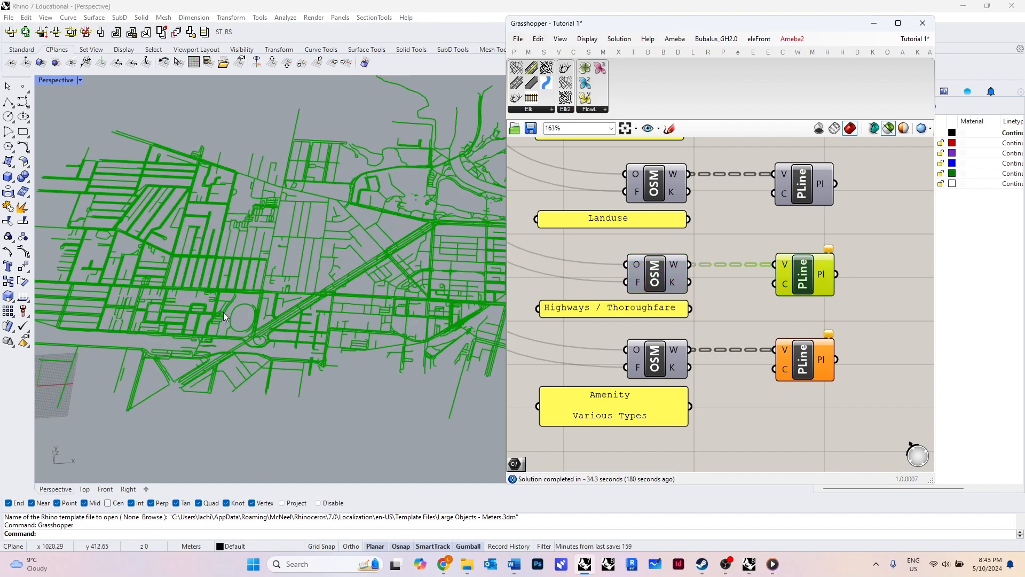
Review the available feature sub-types of the Highways / Thoroughfare OSM Data component without adding any
right_click(662, 280)
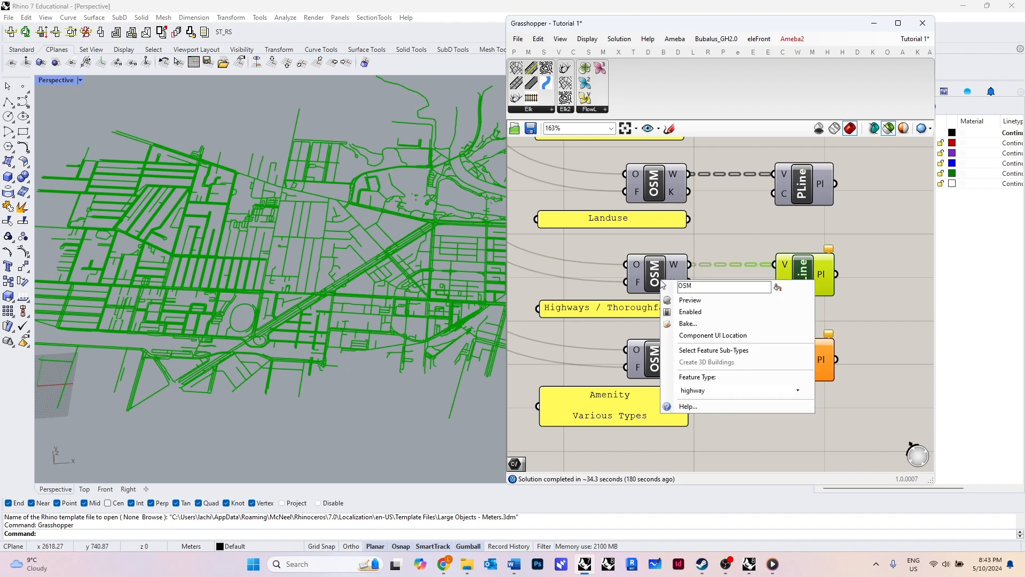
click(714, 350)
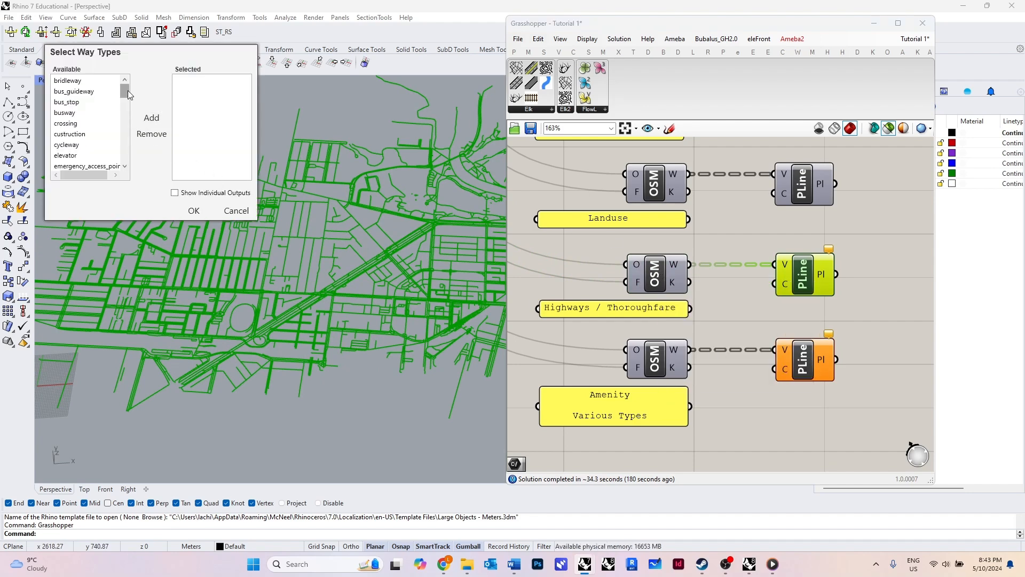
drag(127, 91, 127, 151)
click(240, 214)
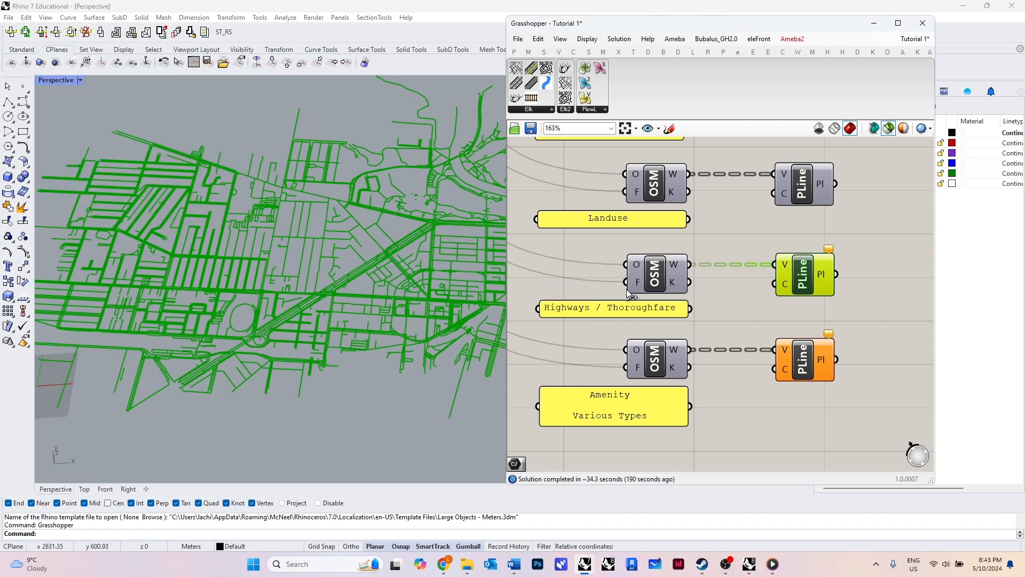
Select the Amenity OSM Data component and its PolyLine component to preview the amenity outlines in the viewport
scroll(691, 216, down, 1)
scroll(686, 352, up, 2)
scroll(745, 220, down, 2)
scroll(641, 447, up, 2)
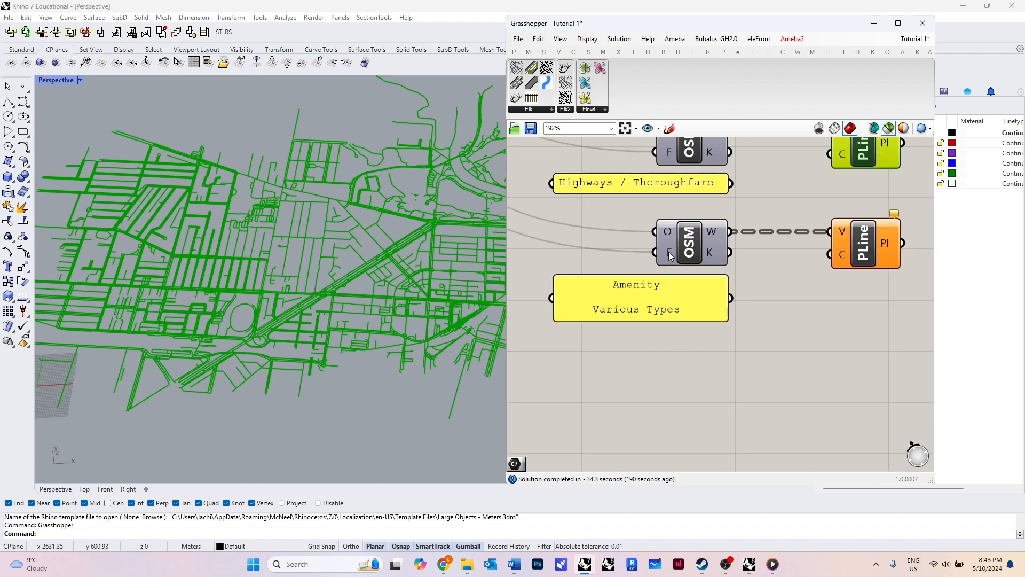
click(674, 255)
click(863, 243)
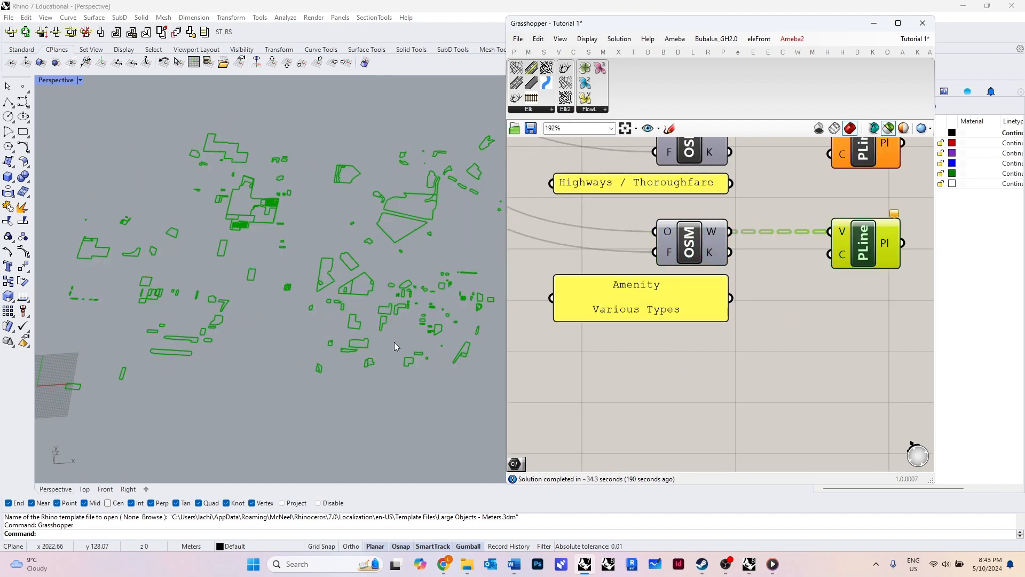
Select all PolyLine components from Waterways down to Amenity together and view their combined curves in the viewport
scroll(661, 371, down, 5)
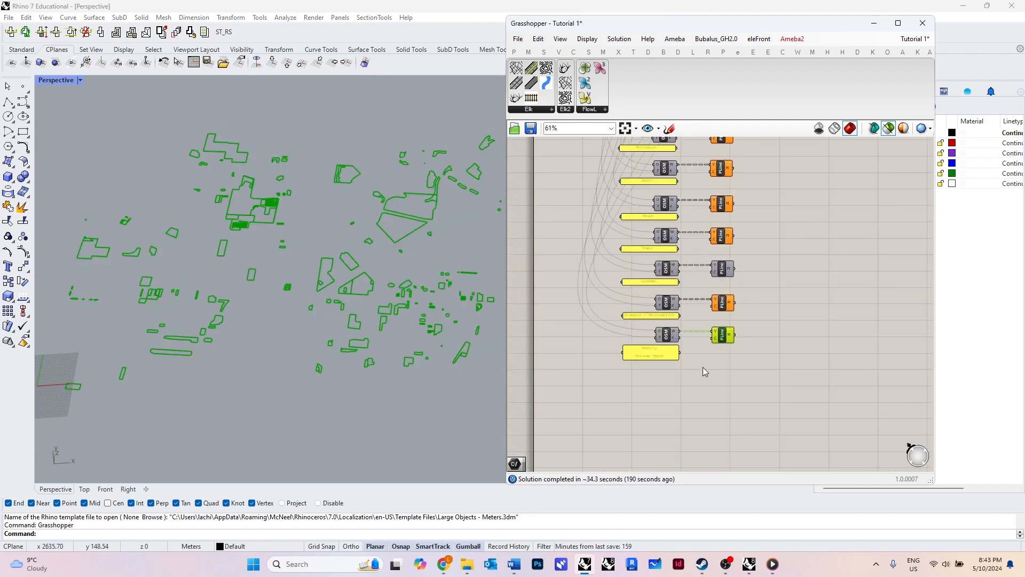
scroll(703, 367, down, 2)
scroll(745, 235, up, 2)
drag(744, 173, 674, 417)
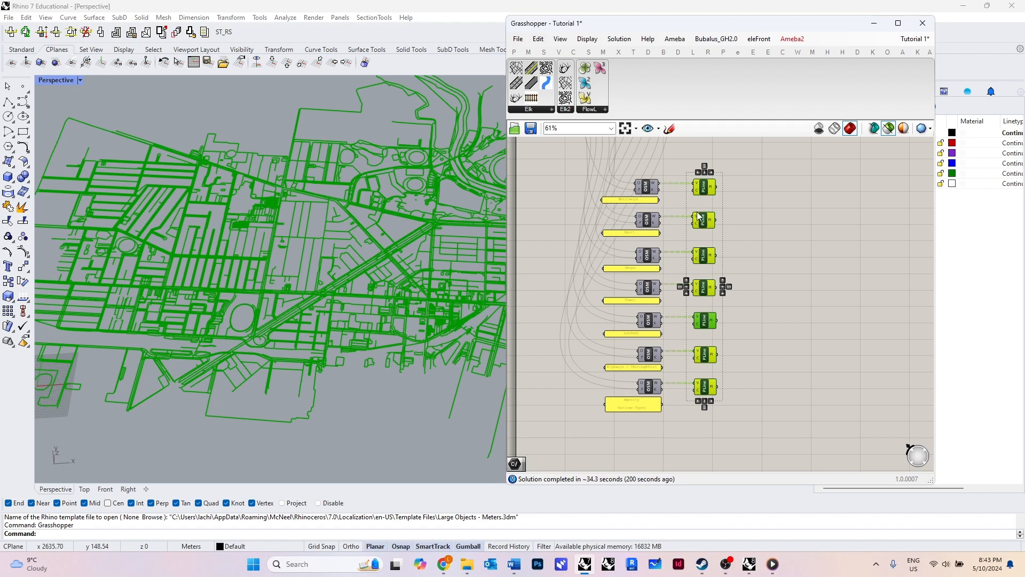
scroll(606, 194, down, 1)
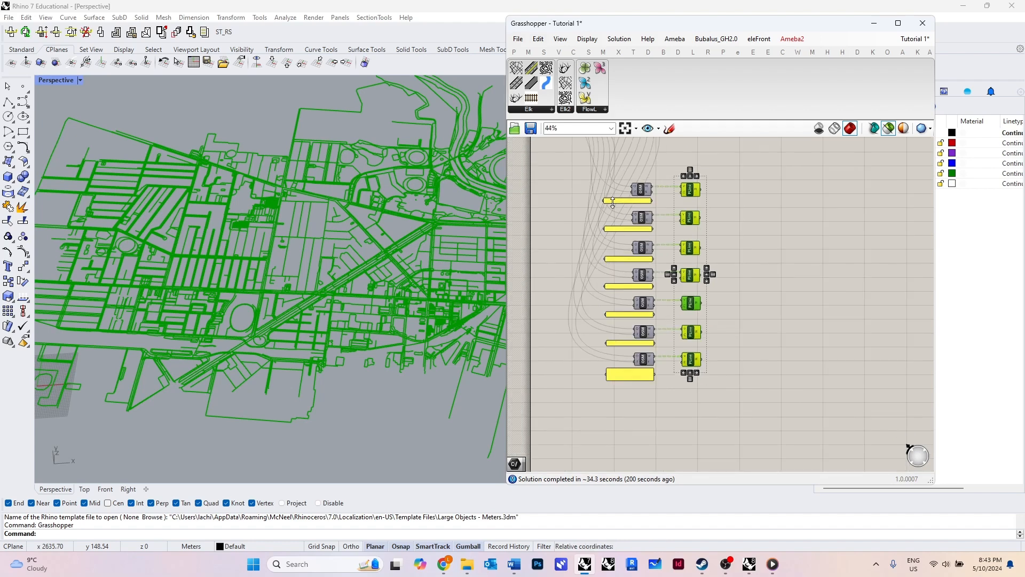
scroll(765, 280, up, 2)
mouse_move(722, 297)
right_down()
mouse_move(714, 273)
mouse_move(718, 312)
right_up()
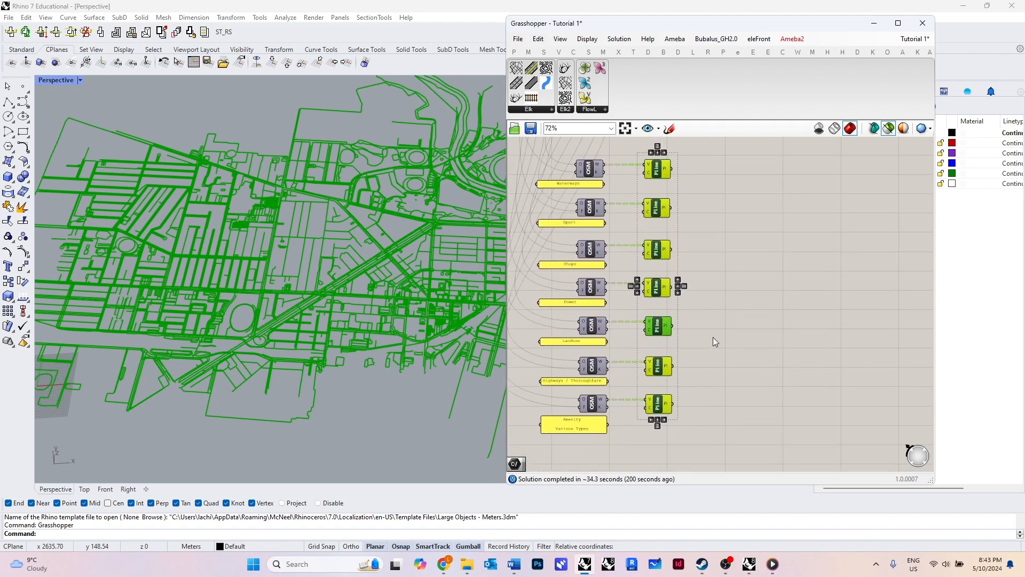
right_drag(672, 266, 703, 252)
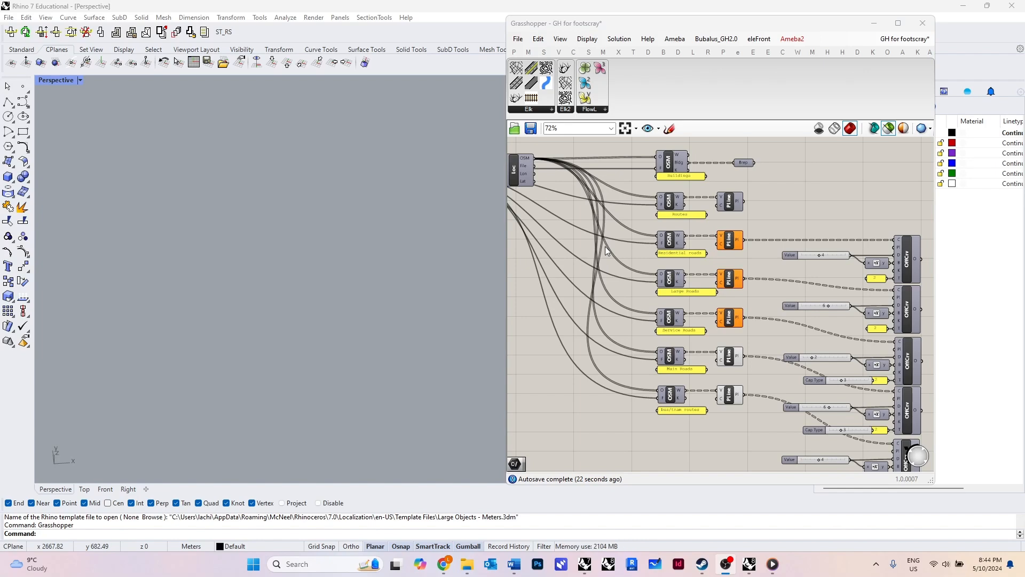
Select the buildings' Brep parameter in the GH for footscray definition and orbit around the previewed 3D buildings
scroll(703, 259, down, 2)
scroll(701, 239, up, 2)
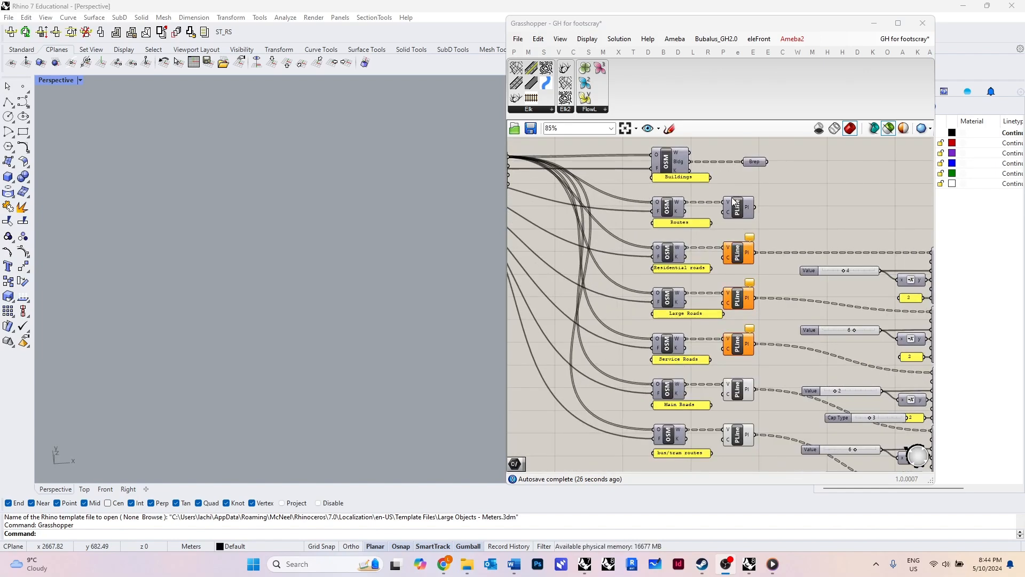
click(754, 165)
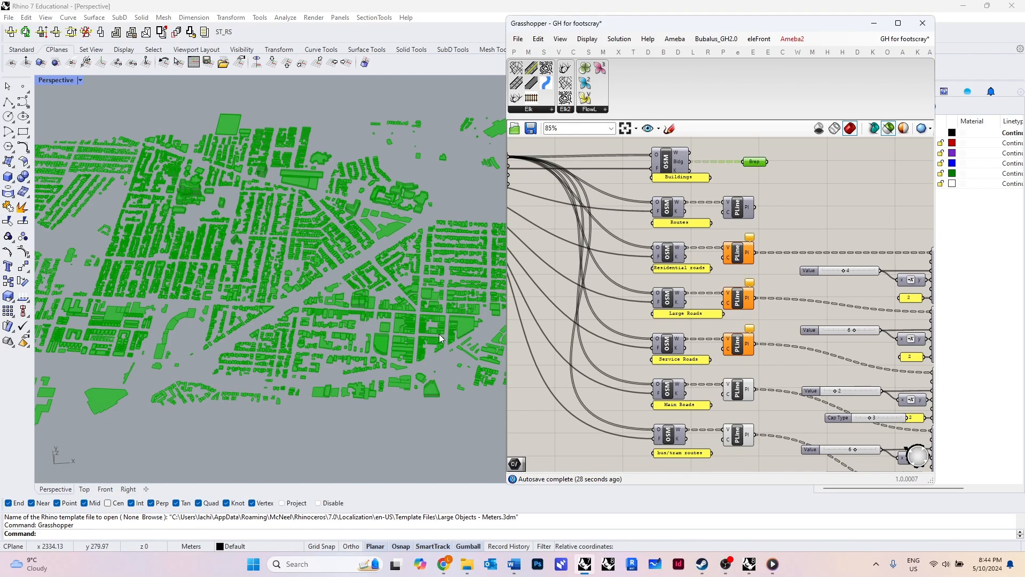
right_drag(439, 337, 396, 287)
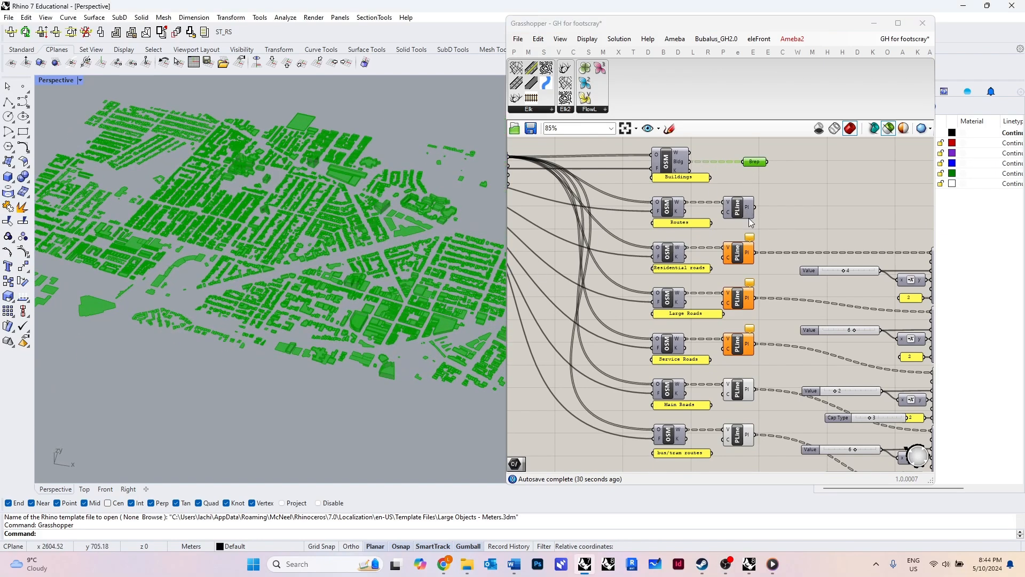
Select the Routes PolyLine component and check the feature sub-types of its OSM Data component without changing them
scroll(736, 223, up, 2)
scroll(732, 229, up, 2)
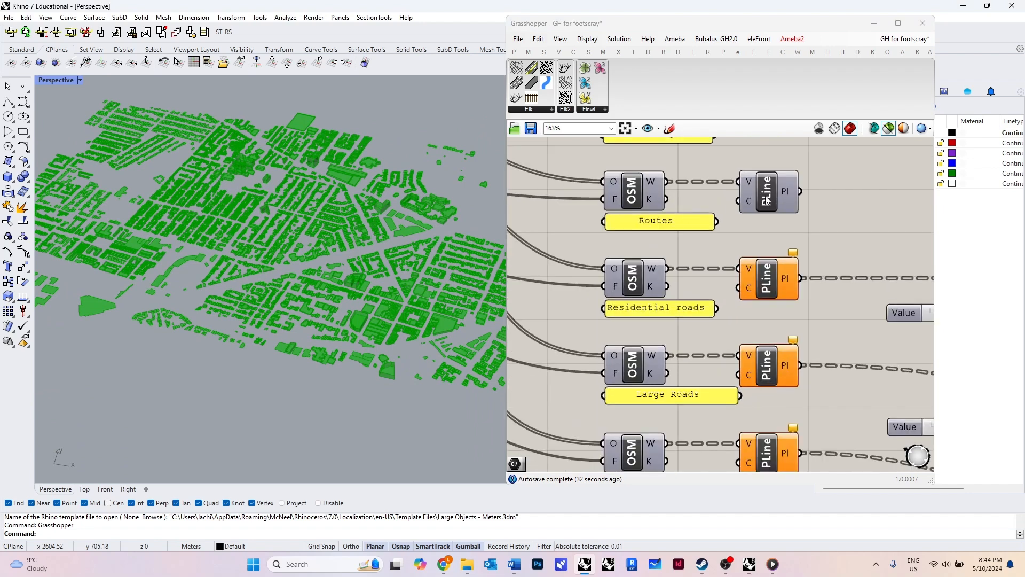
click(767, 201)
right_click(639, 200)
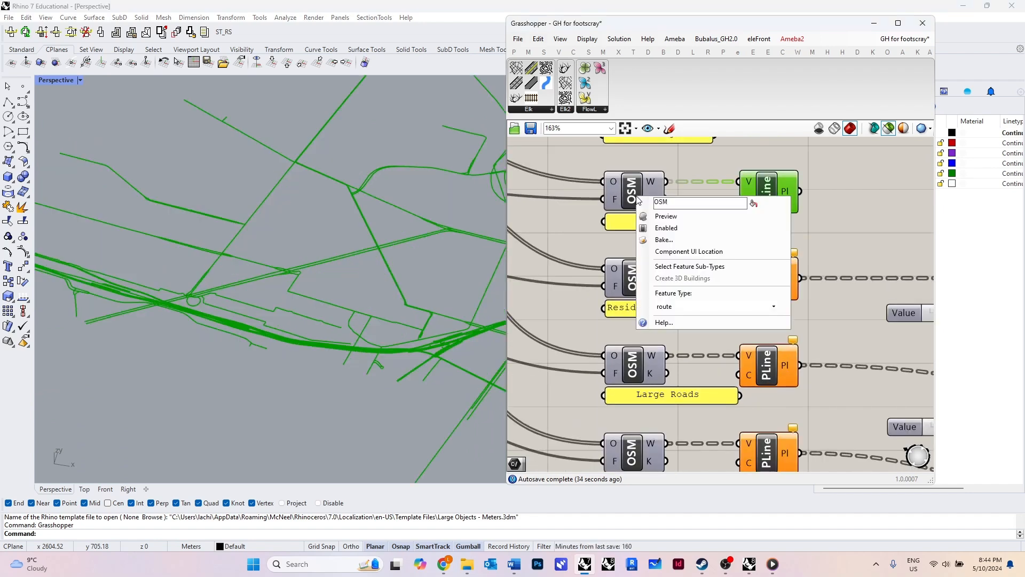
click(689, 266)
click(259, 229)
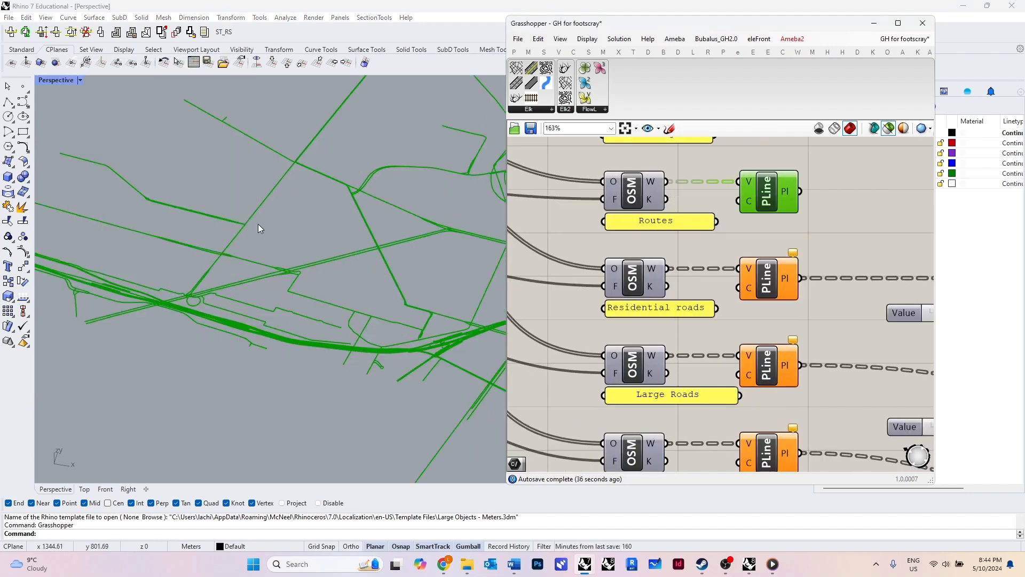
Select the Residential roads OSM Data component and its PolyLine component, and inspect the residential street lines in the viewport
scroll(669, 304, up, 1)
click(626, 230)
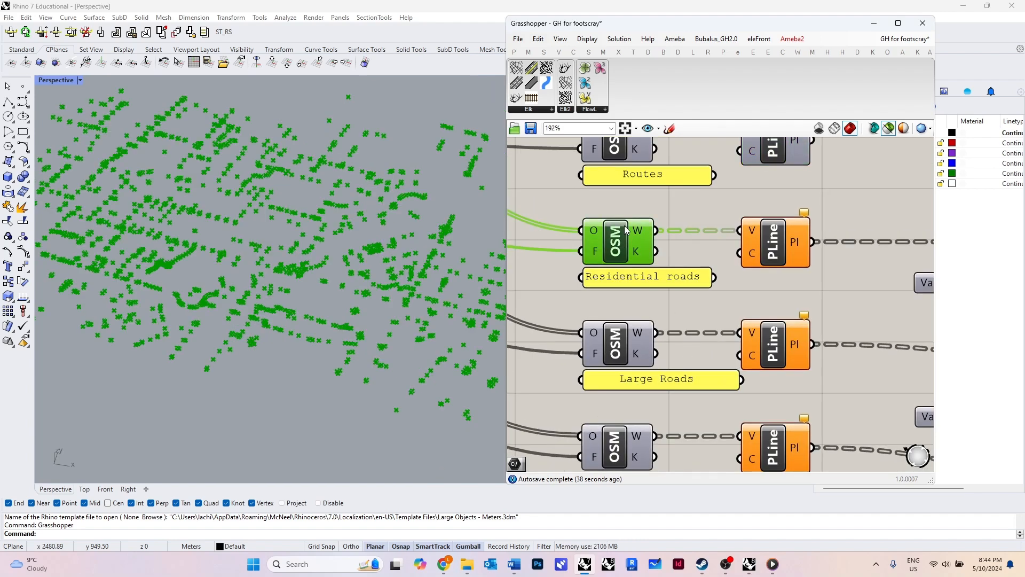
right_drag(626, 230, 556, 198)
click(716, 224)
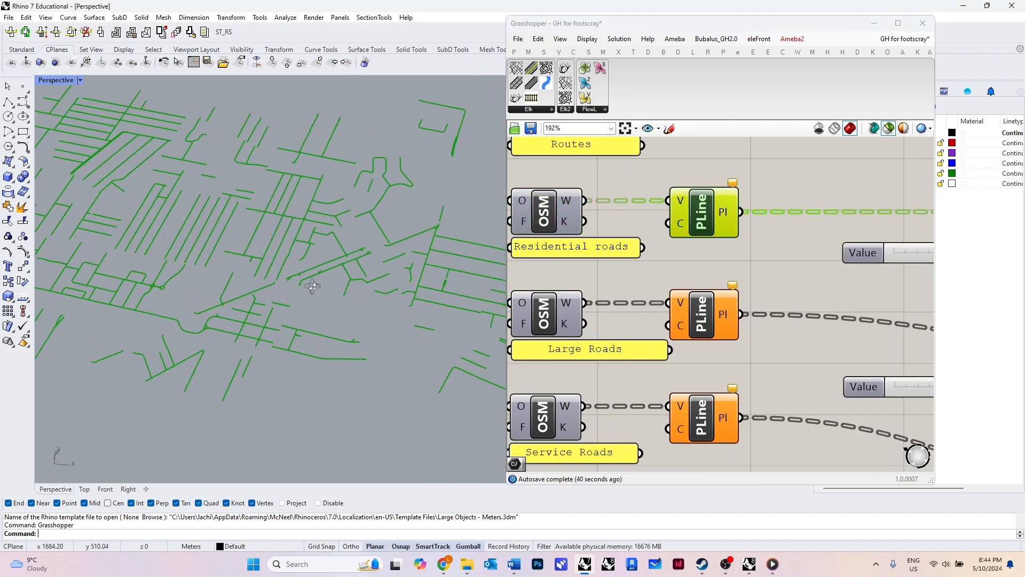
right_drag(312, 287, 342, 284)
right_drag(526, 218, 580, 226)
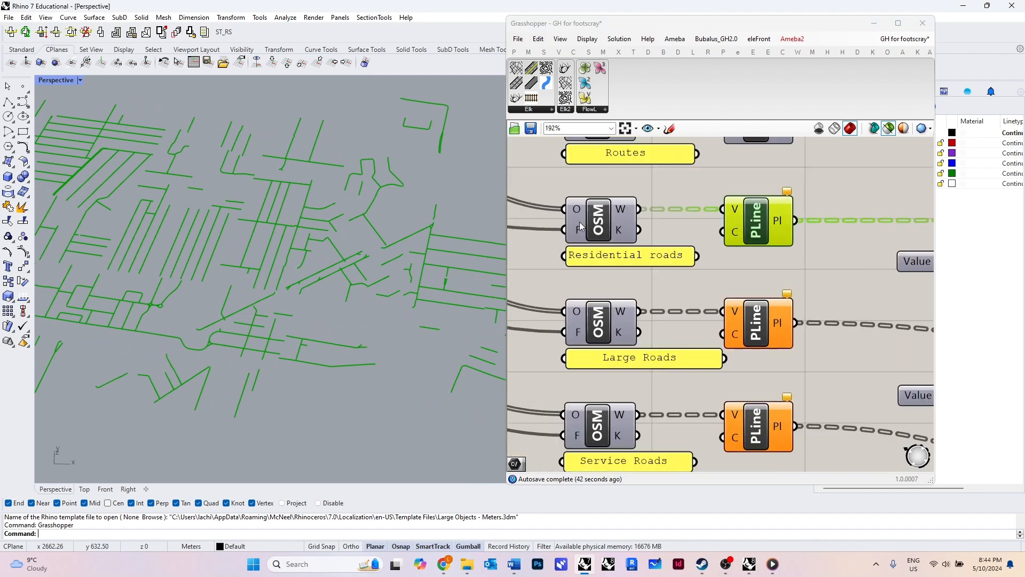
Review the highway sub-types chosen for the Residential roads OSM Data component, leaving the selection unchanged
right_click(596, 221)
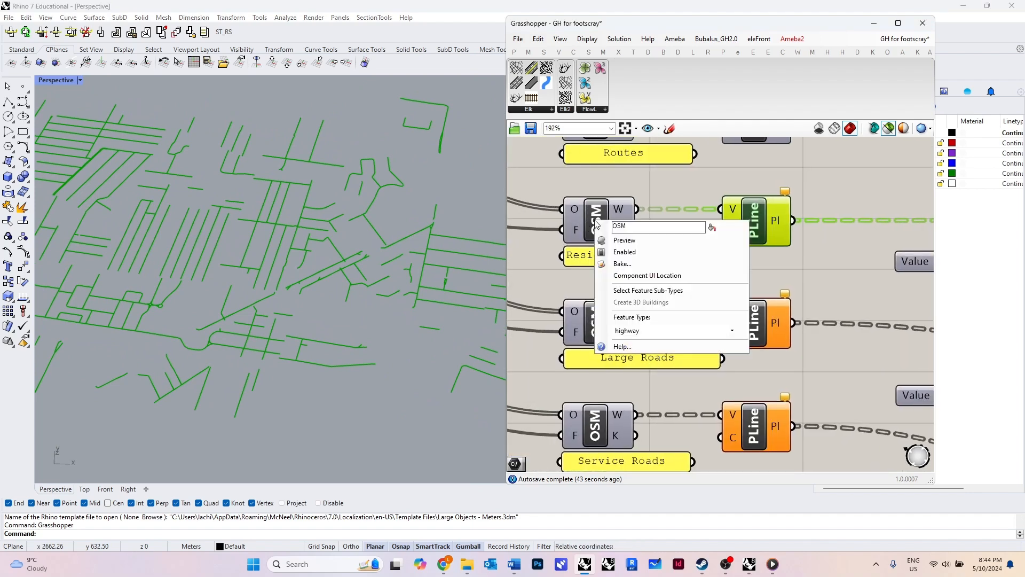
click(683, 294)
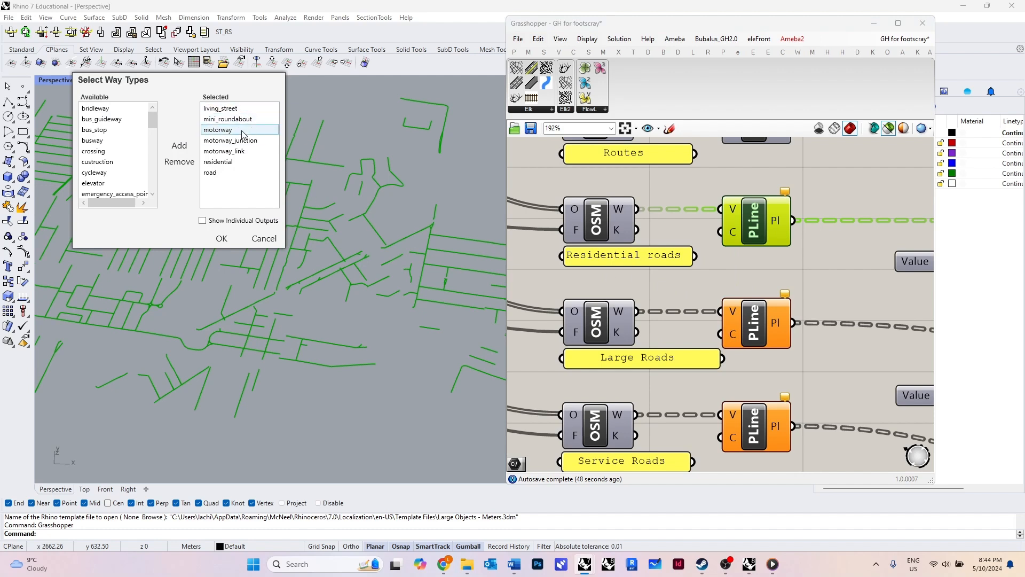
click(260, 239)
scroll(676, 296, down, 3)
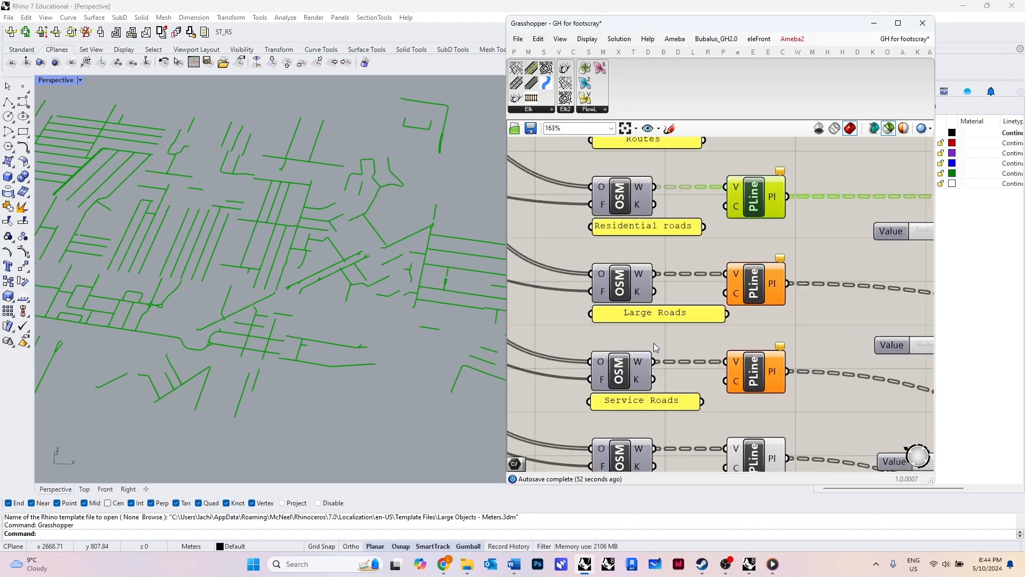
Select the PolyLine components for Large Roads and Service Roads in turn to inspect each road class in the viewport
scroll(676, 297, up, 3)
click(721, 251)
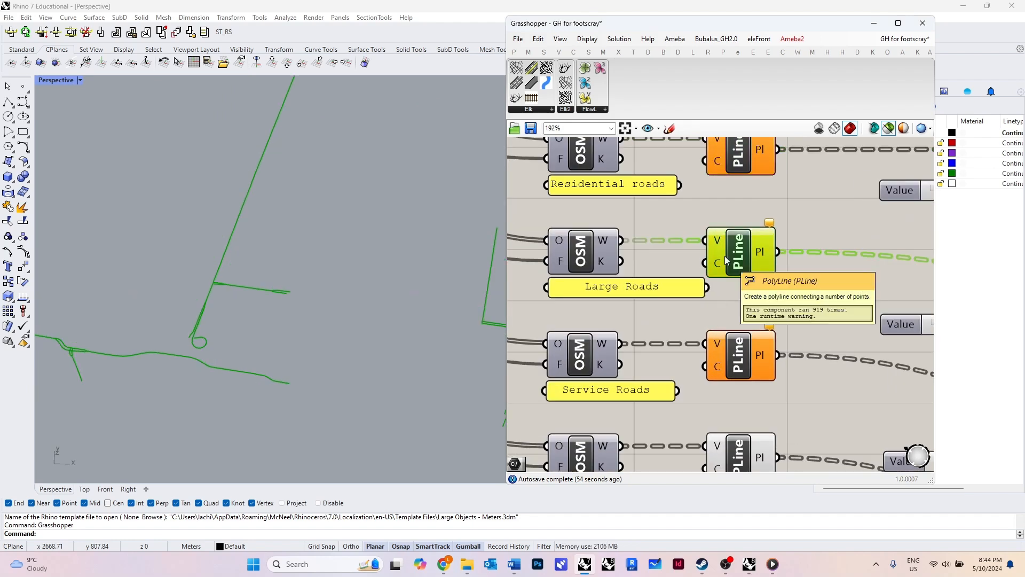
scroll(721, 251, down, 4)
scroll(719, 267, up, 2)
click(716, 299)
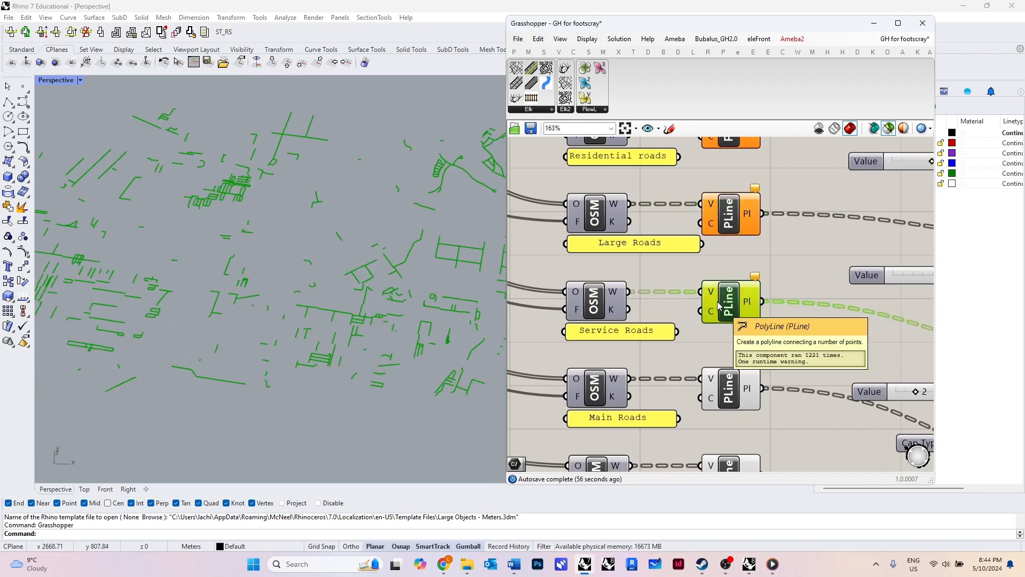
Select the Main Roads and bus/tram routes PolyLine components in turn to inspect their previewed lines
scroll(716, 299, down, 3)
scroll(716, 299, up, 2)
click(717, 314)
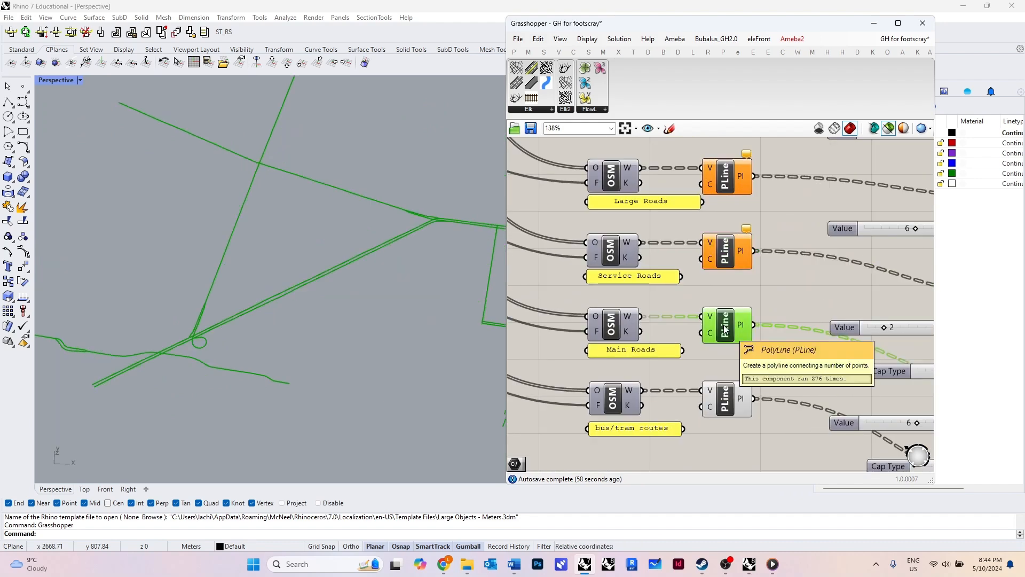
scroll(716, 312, down, 3)
scroll(716, 312, up, 2)
click(712, 351)
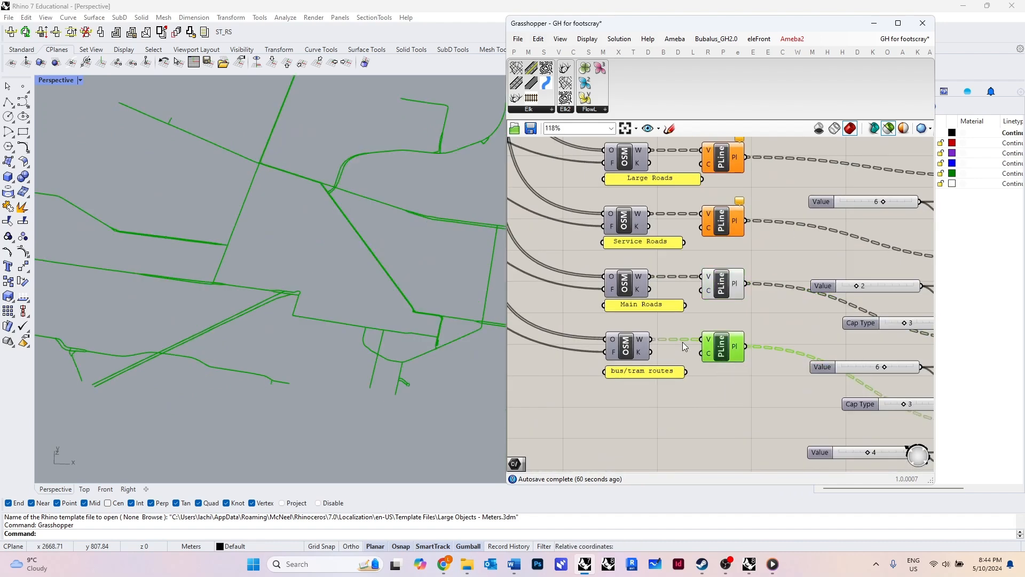
Compare the road PolyLine preview with the offset streets by selecting the Large Roads PolyLine and the Residential roads Offset Curve component
scroll(625, 332, down, 4)
scroll(825, 388, up, 3)
scroll(694, 353, down, 2)
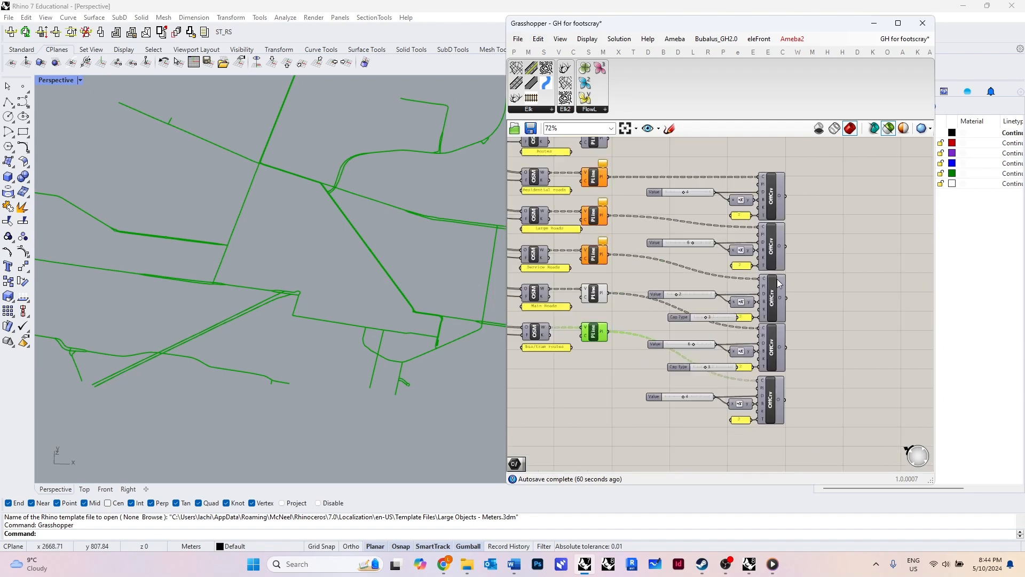
scroll(794, 281, up, 1)
click(812, 336)
scroll(677, 291, down, 2)
scroll(620, 232, up, 2)
click(588, 227)
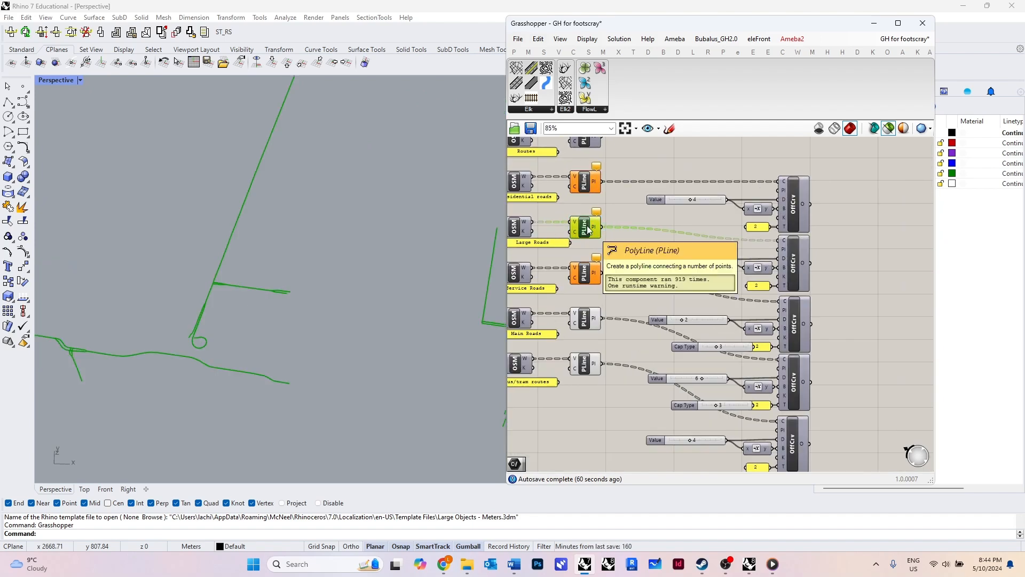
click(793, 203)
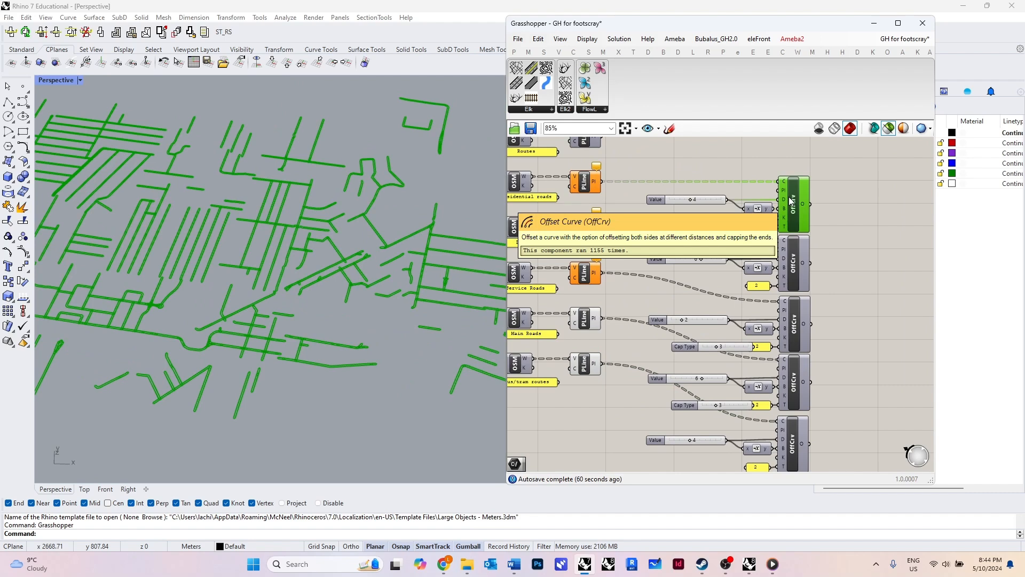
Examine the distance, both-sides and cap type inputs feeding the Residential roads Offset Curve component
scroll(794, 213, down, 1)
scroll(796, 225, up, 2)
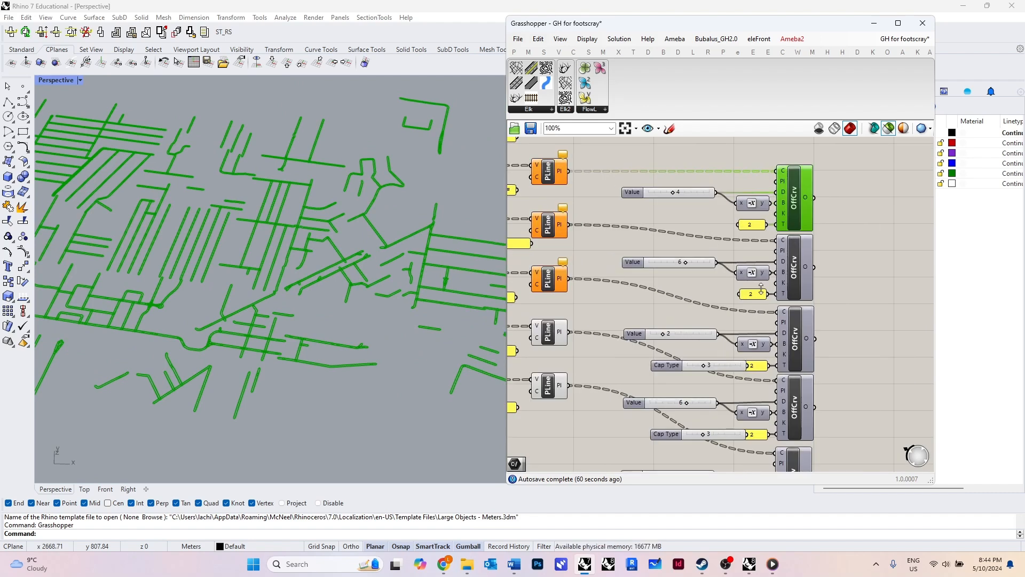
scroll(798, 235, down, 1)
scroll(732, 228, up, 4)
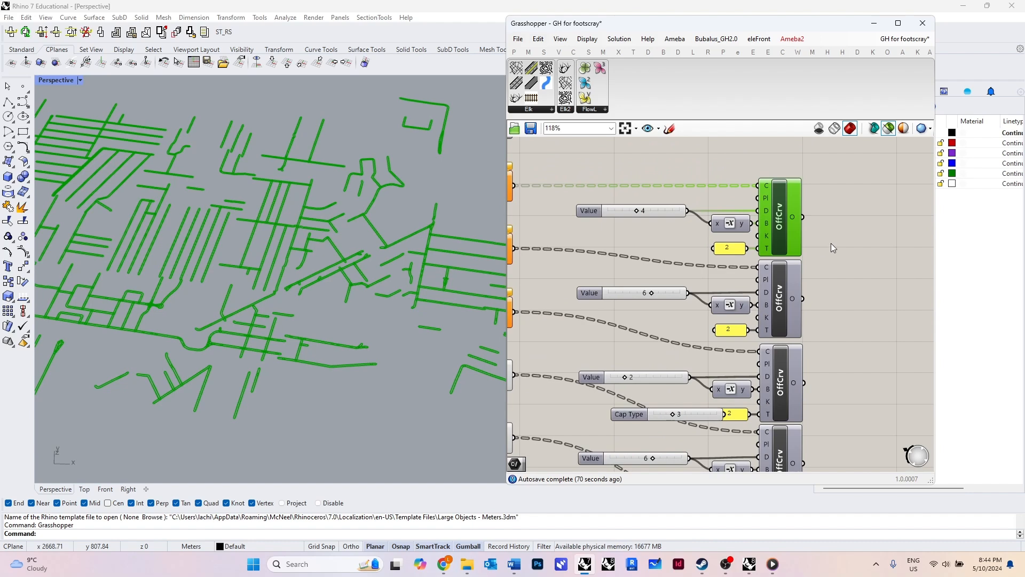
scroll(812, 224, down, 4)
scroll(804, 227, up, 1)
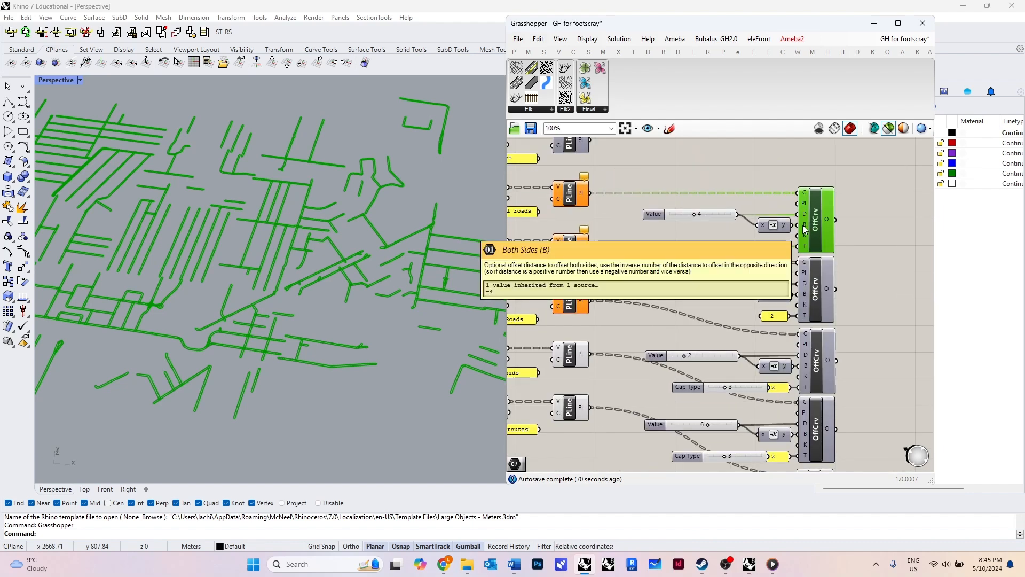
scroll(825, 240, down, 1)
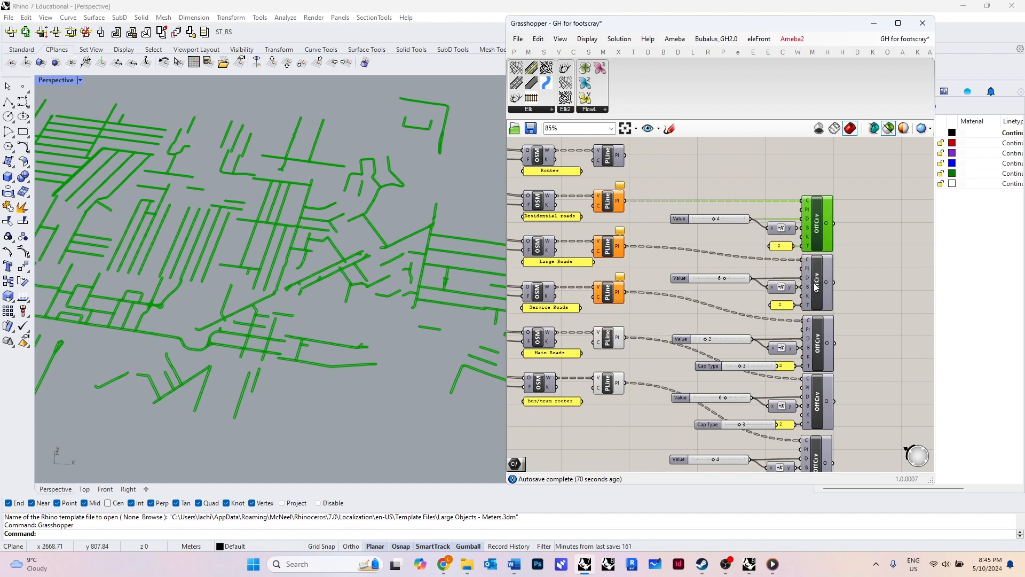
Review the Offset Curve components for the remaining road classes and clear the component selection
scroll(813, 286, down, 1)
right_drag(820, 359, 806, 302)
scroll(805, 301, up, 1)
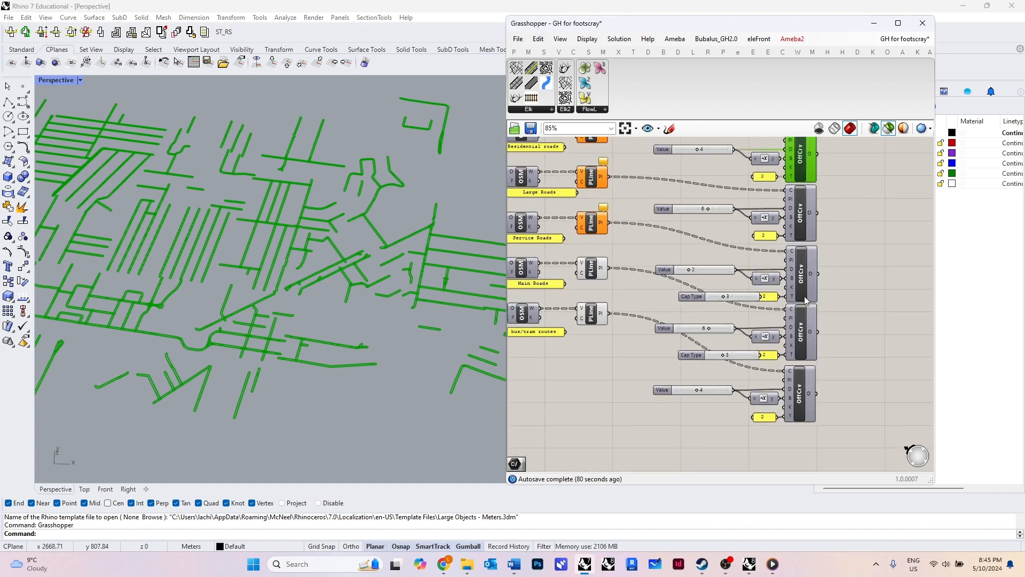
scroll(728, 357, down, 3)
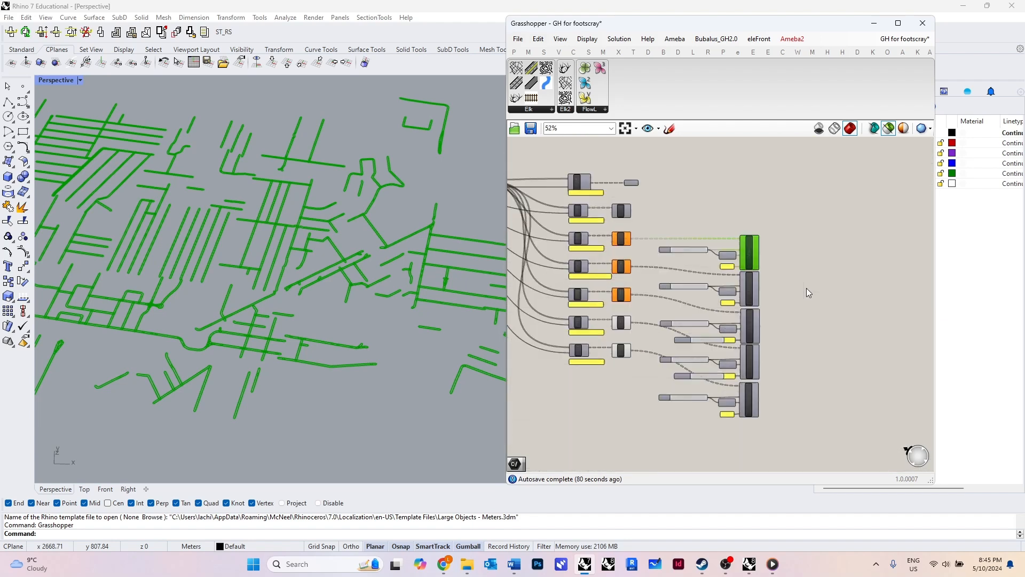
scroll(768, 260, up, 2)
click(767, 257)
scroll(737, 228, down, 1)
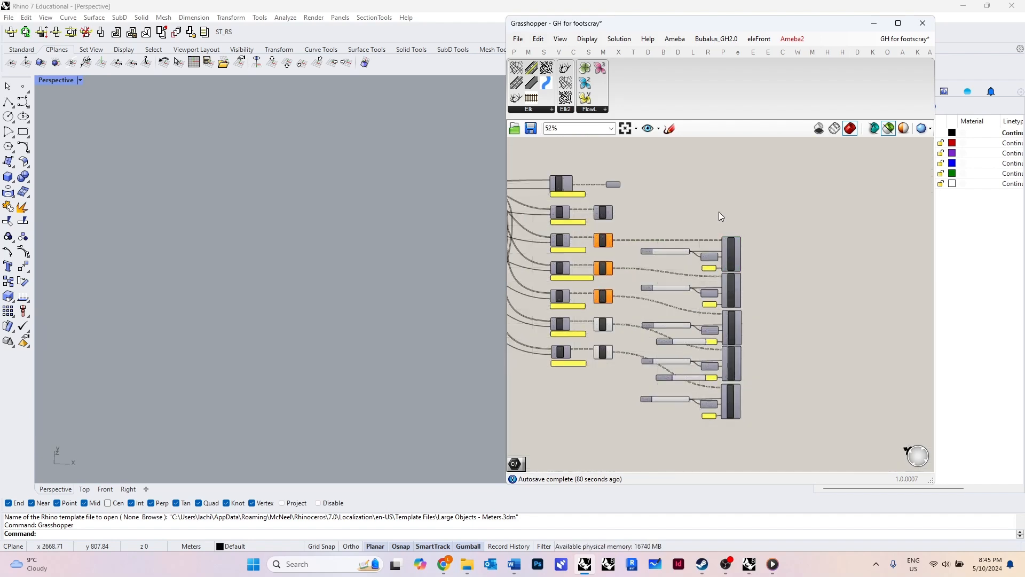
scroll(812, 166, up, 2)
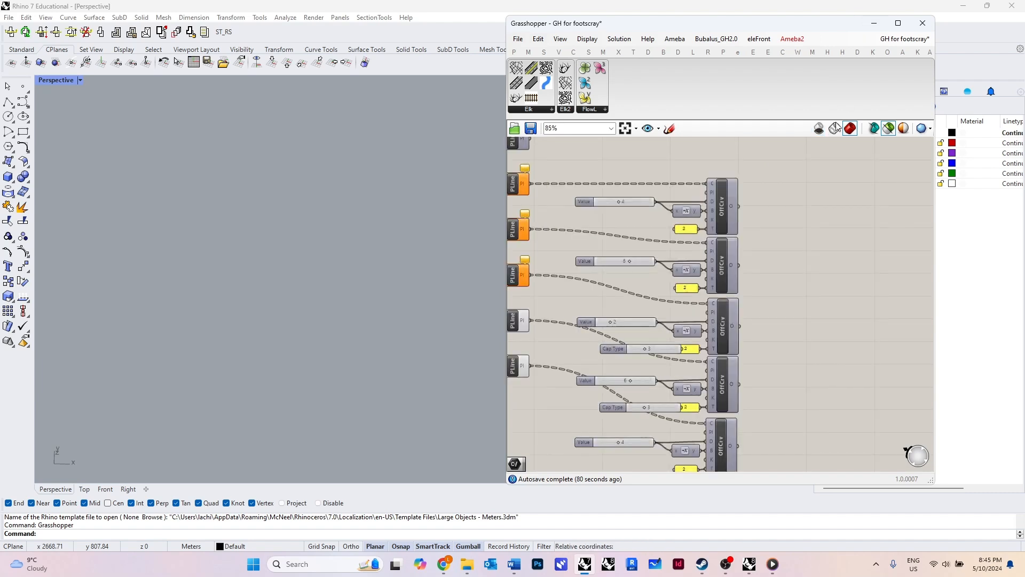
Minimise Grasshopper, switch to the R8 Map file in Rhino 8, and check the sublayers under ELK Layers
click(875, 26)
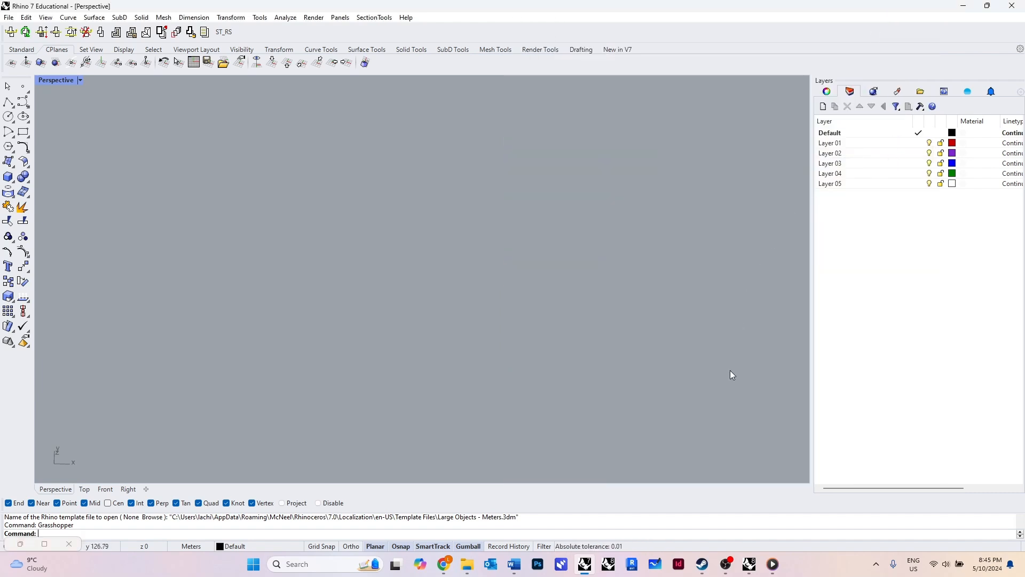
click(750, 565)
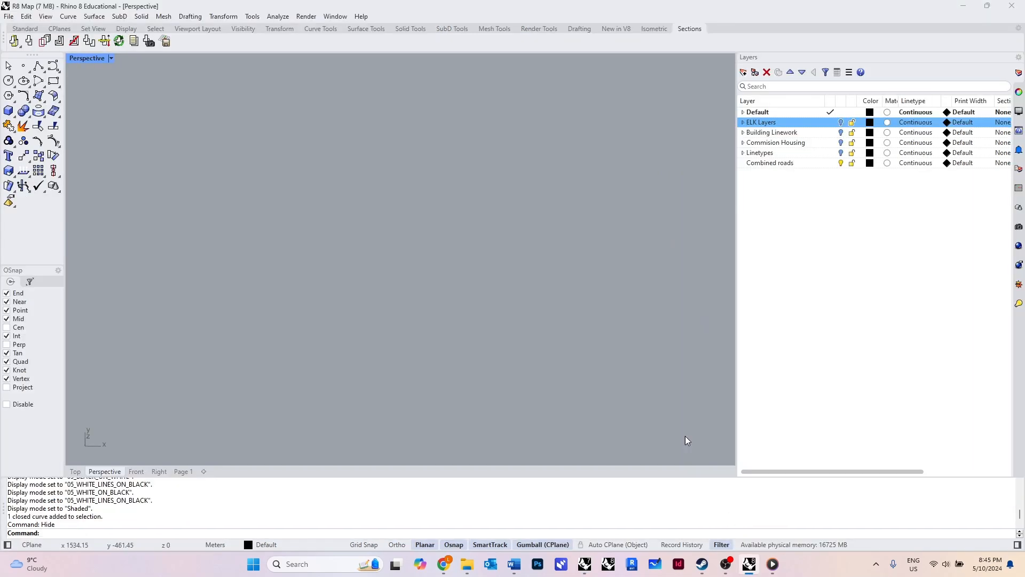
click(743, 123)
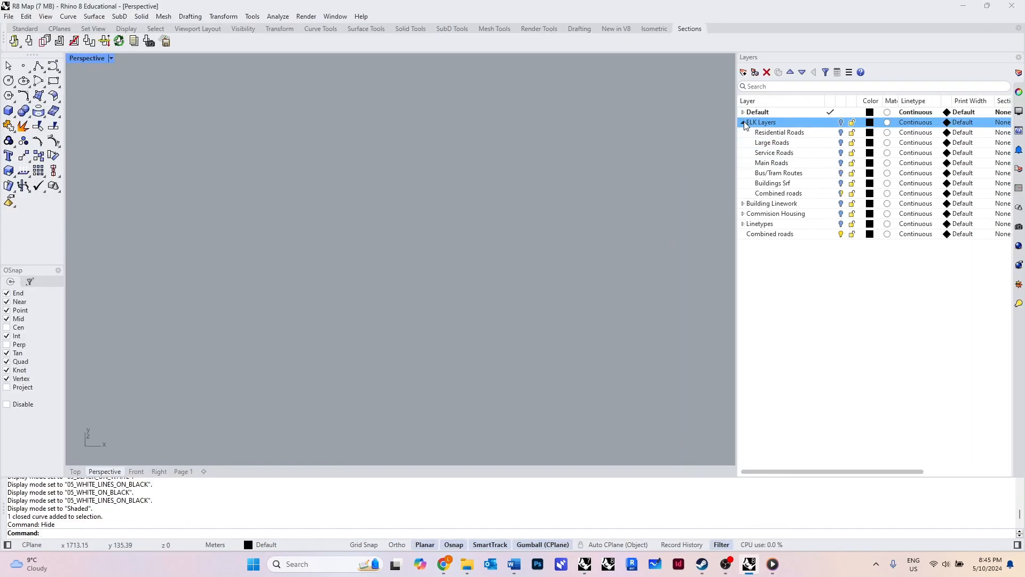
click(744, 123)
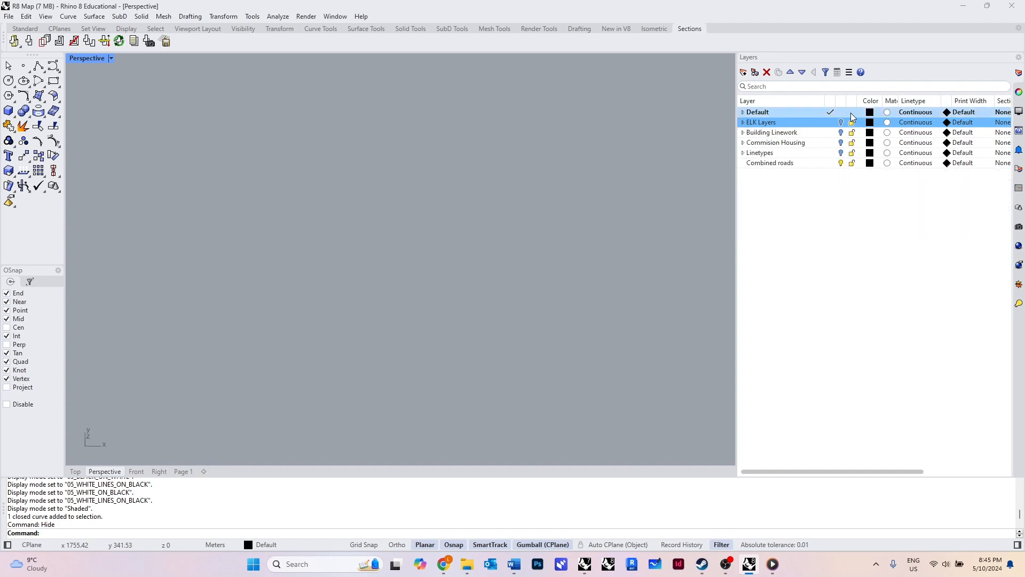
Turn on the ELK Layers parent layer and expand its sublayers while viewing the combined road outlines
click(841, 124)
right_drag(540, 338, 550, 277)
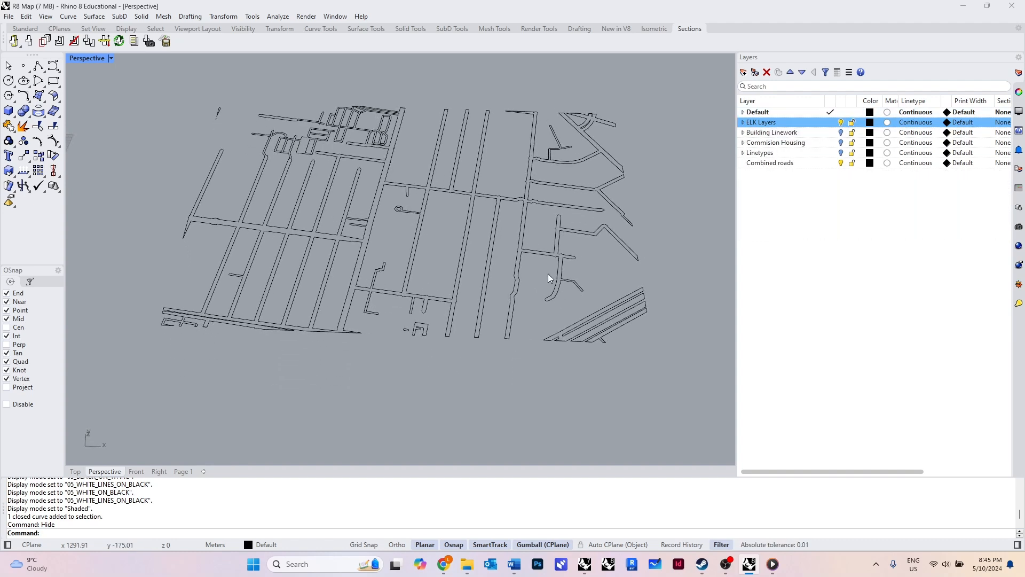
scroll(534, 250, up, 3)
click(743, 123)
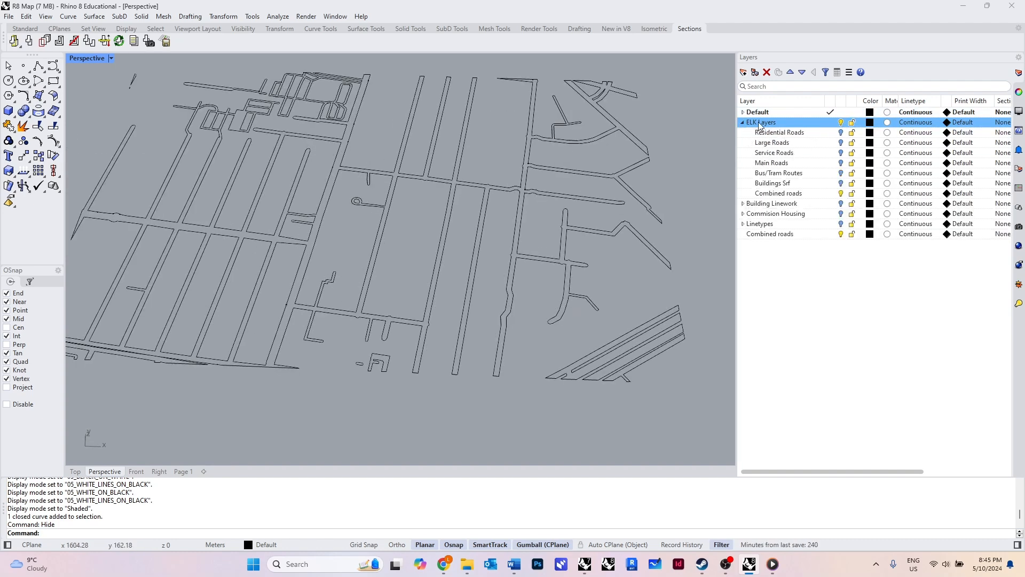
scroll(522, 249, up, 2)
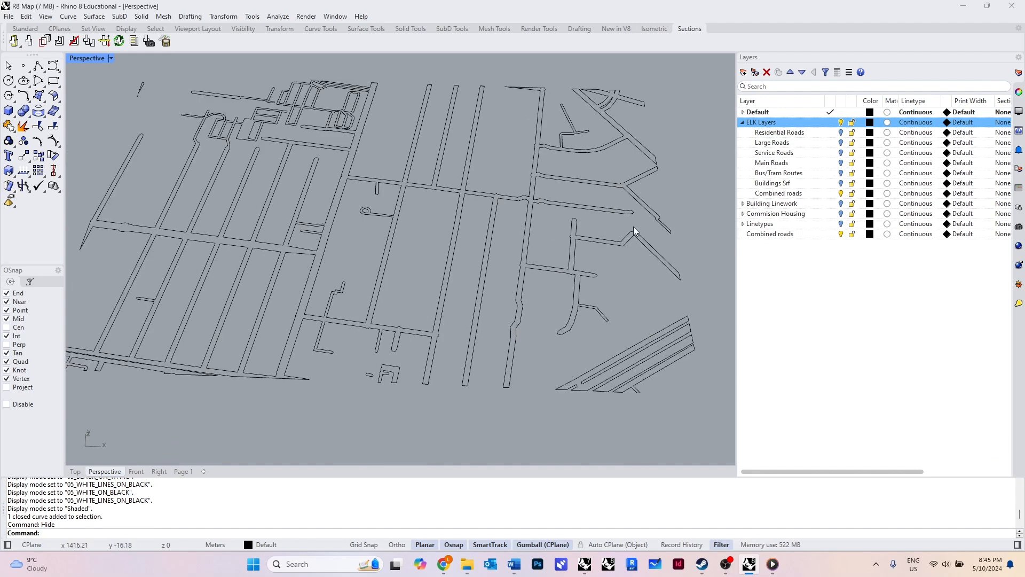
Toggle the visibility of the Residential Roads, Large Roads and Service Roads sublayers to inspect their linework
click(842, 133)
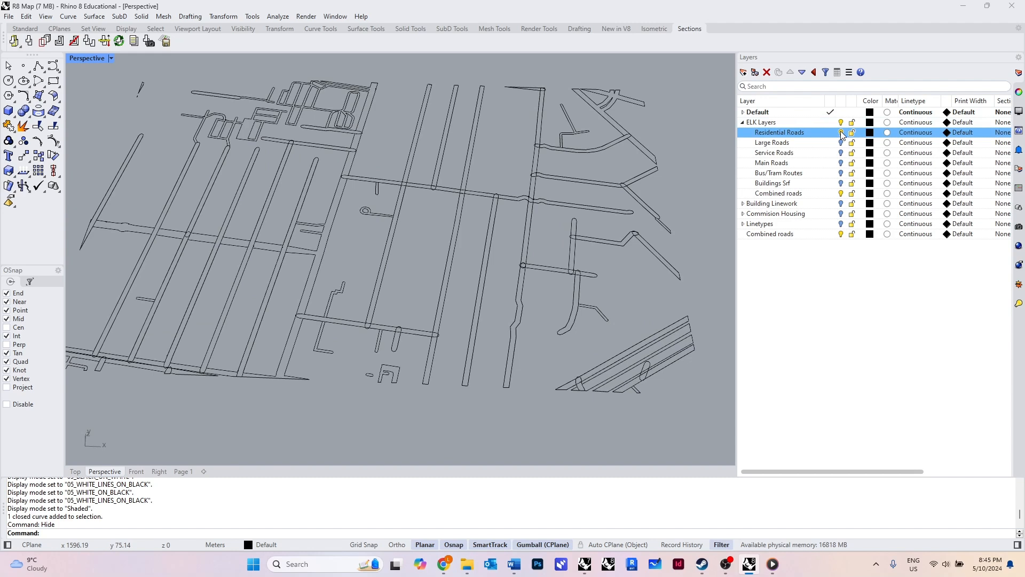
click(842, 133)
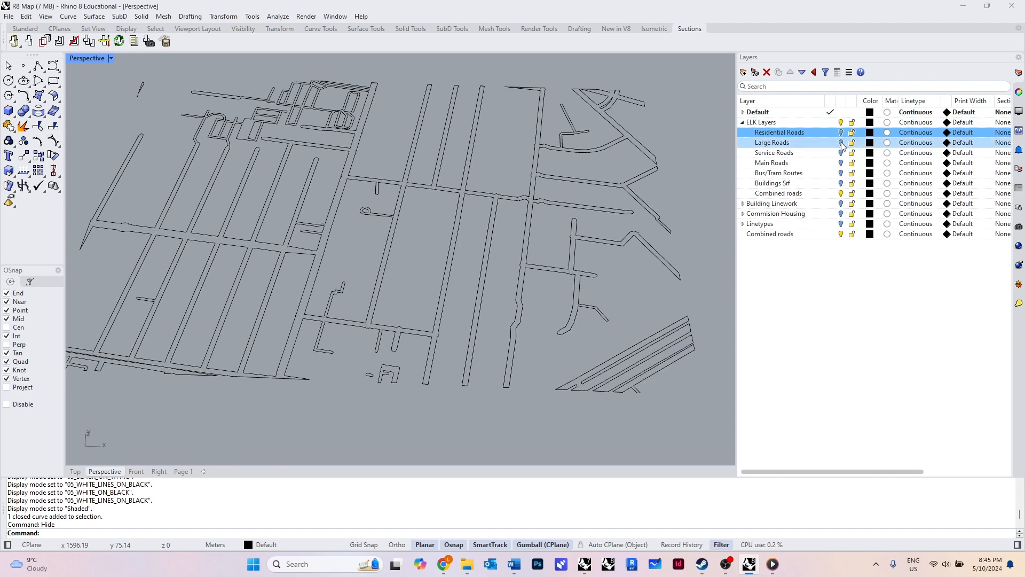
click(842, 144)
click(842, 153)
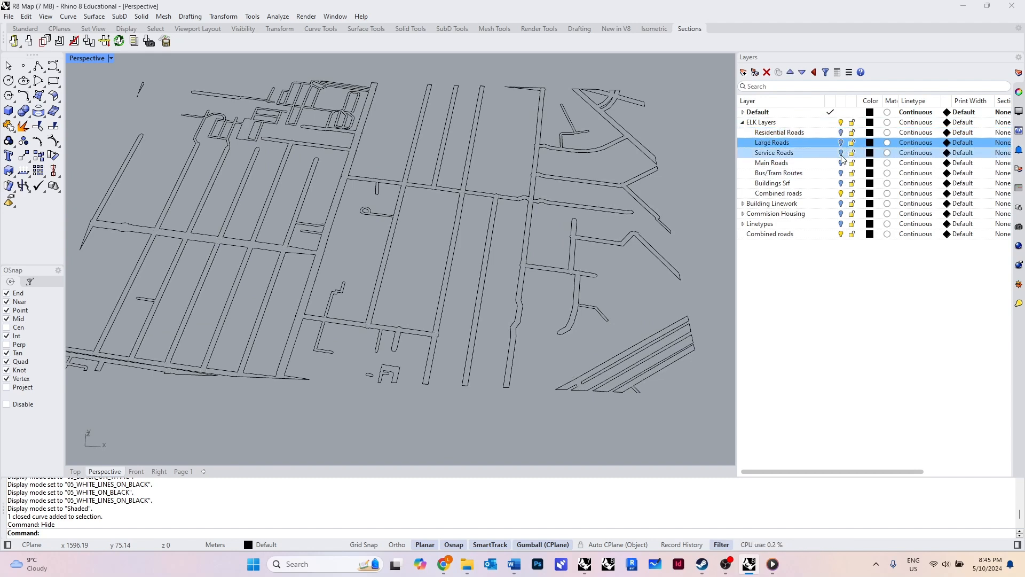
Show the Main Roads and Bus/Tram Routes sublayers, and turn Buildings Srf on and off to inspect the building surfaces
click(842, 163)
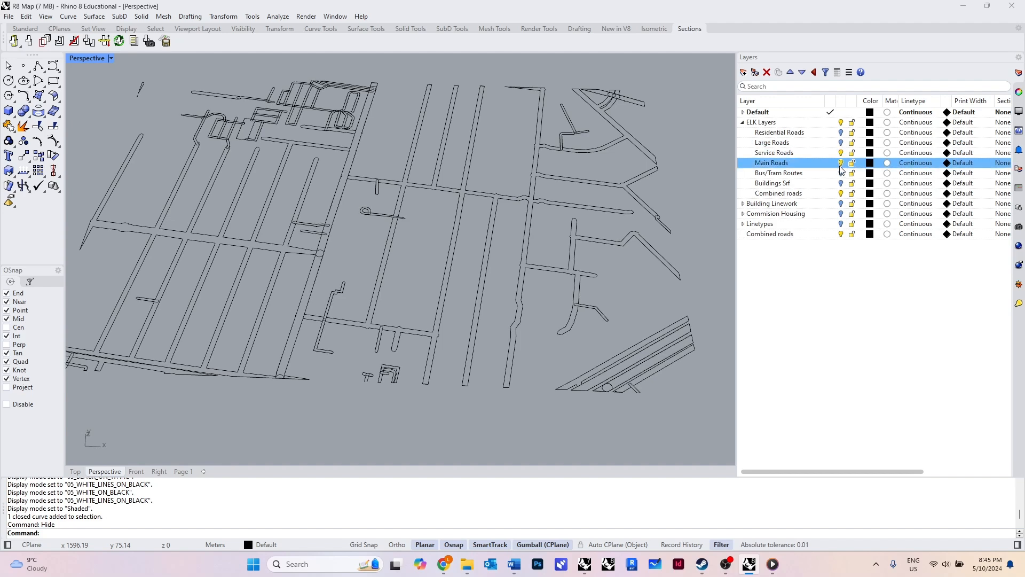
click(841, 174)
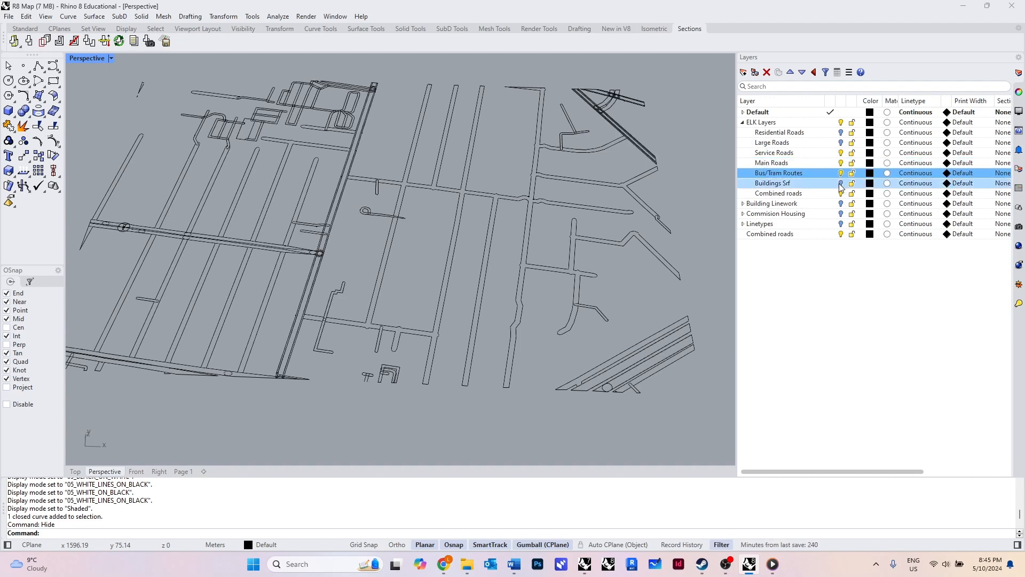
click(842, 184)
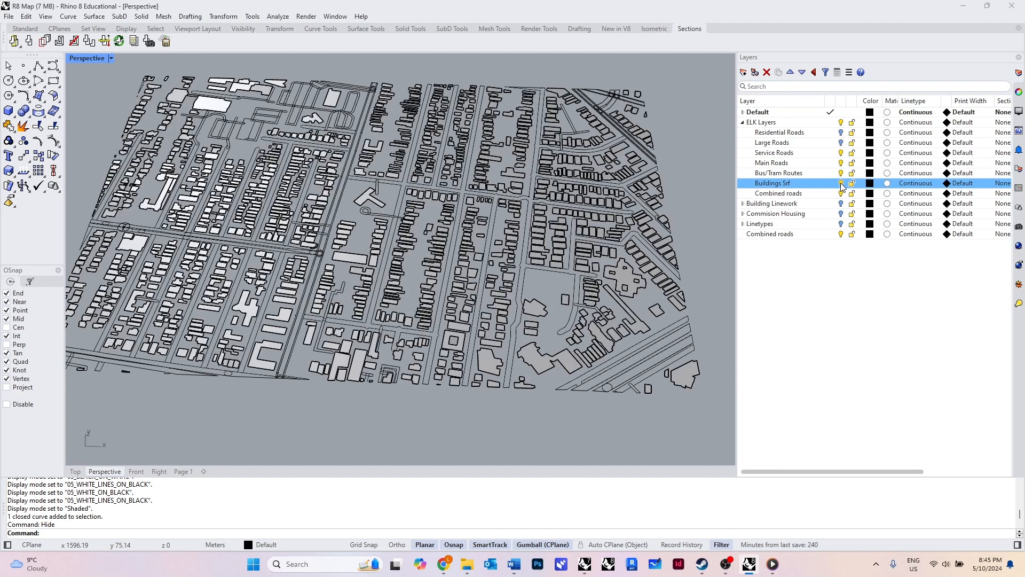
click(842, 184)
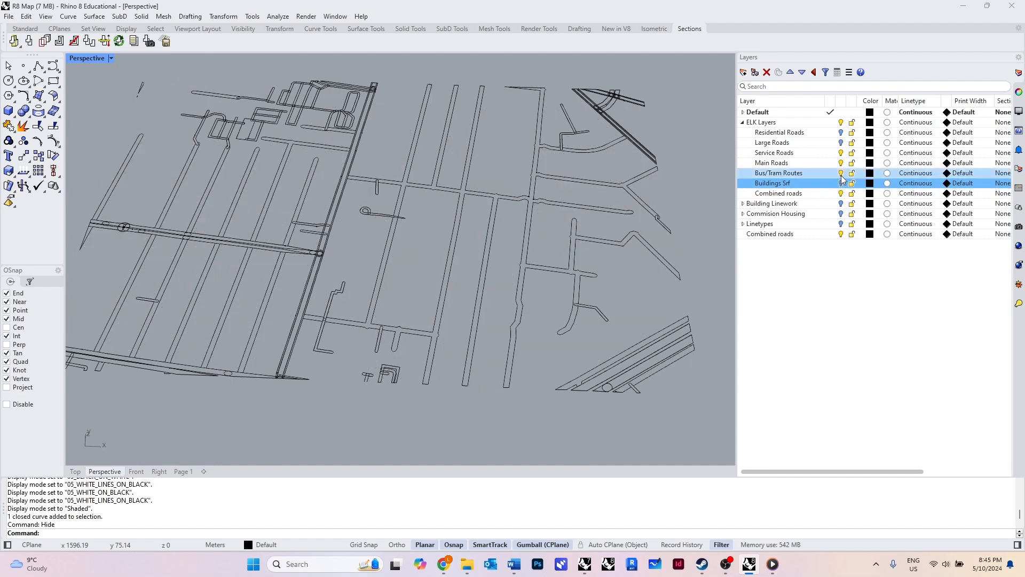
Show the Building Linework layer over the roads, inspect the building outlines, and hide that layer again
click(841, 124)
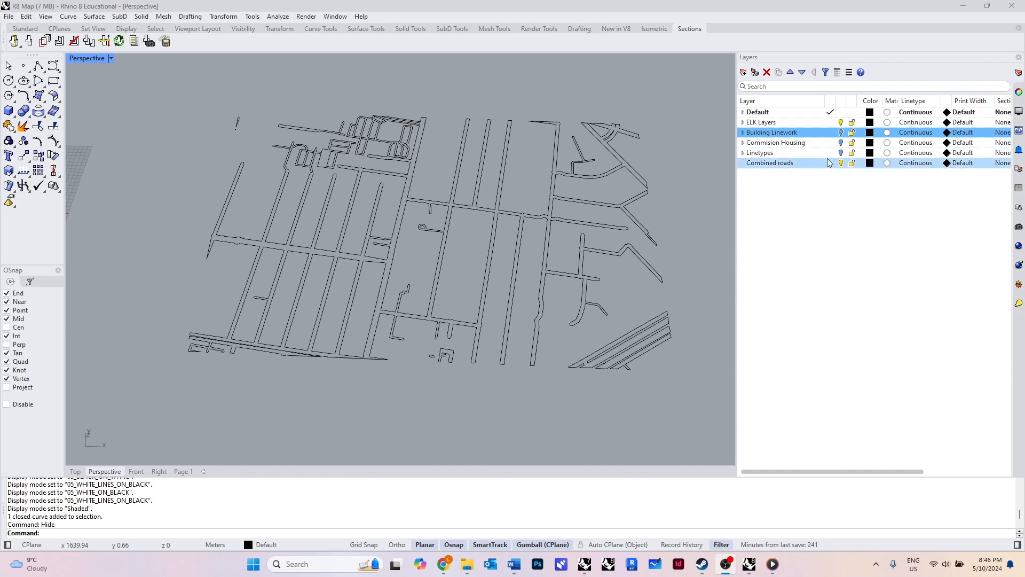
click(841, 132)
right_drag(546, 270, 521, 291)
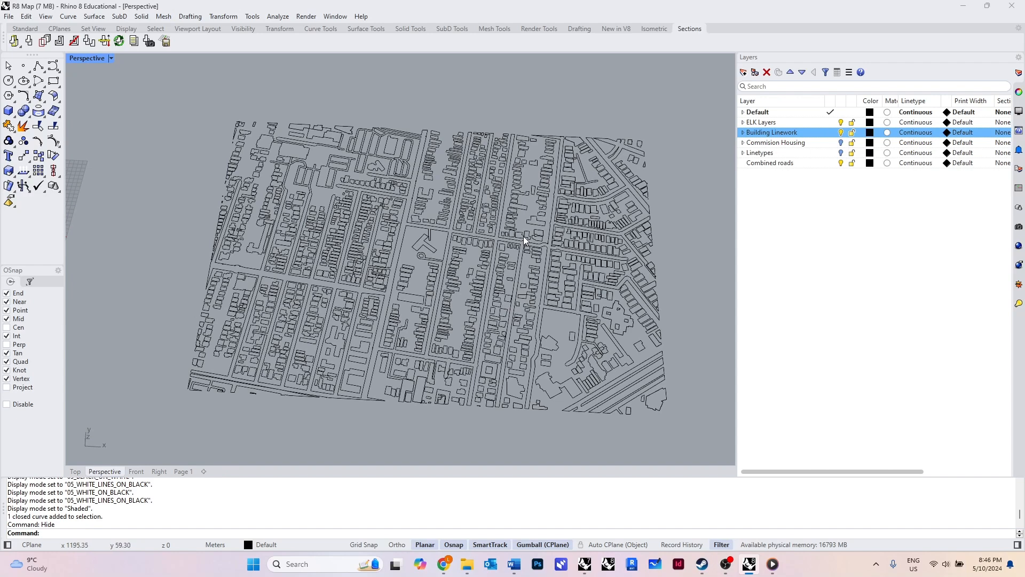
click(841, 132)
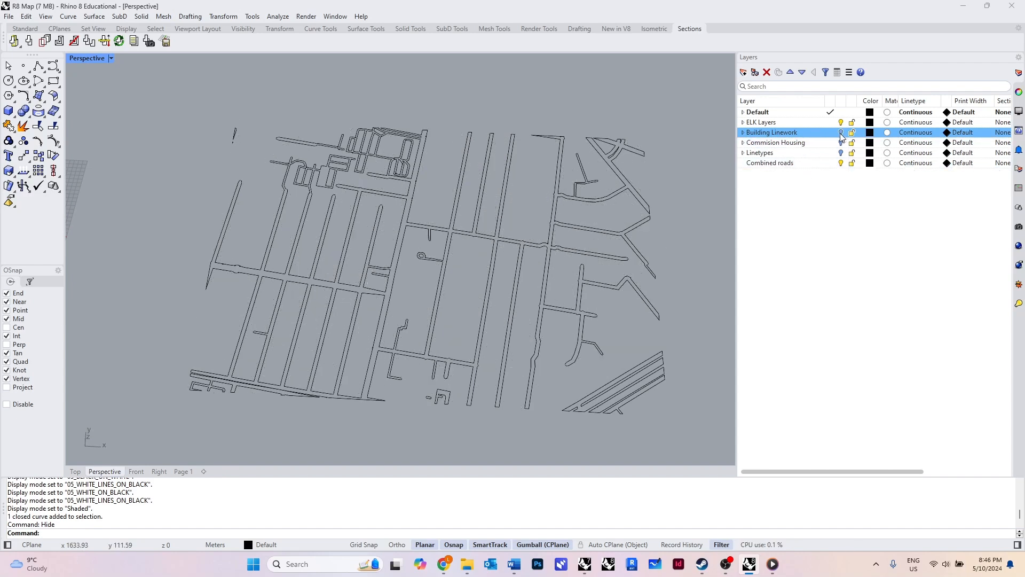
Expand ELK Layers and turn on the Buildings Srf sublayer to view building surfaces with the combined roads
click(743, 122)
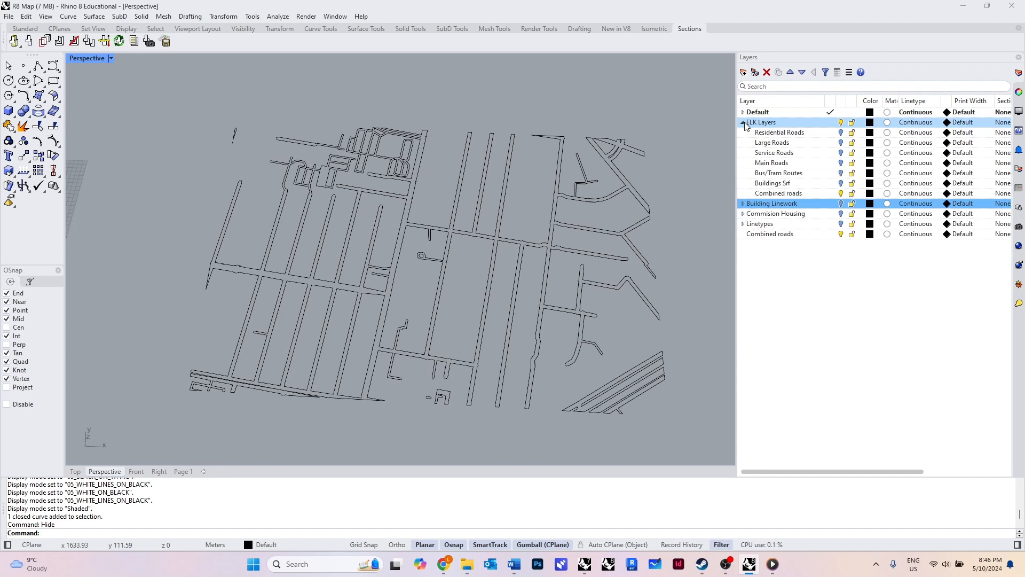
click(807, 183)
click(841, 183)
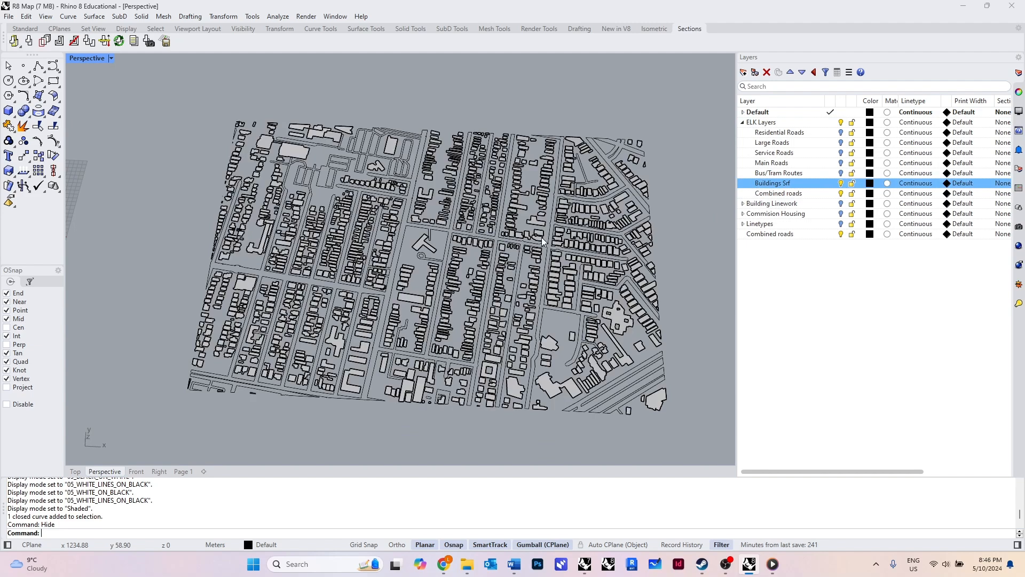
right_drag(542, 242, 549, 270)
scroll(537, 267, down, 5)
scroll(548, 270, up, 5)
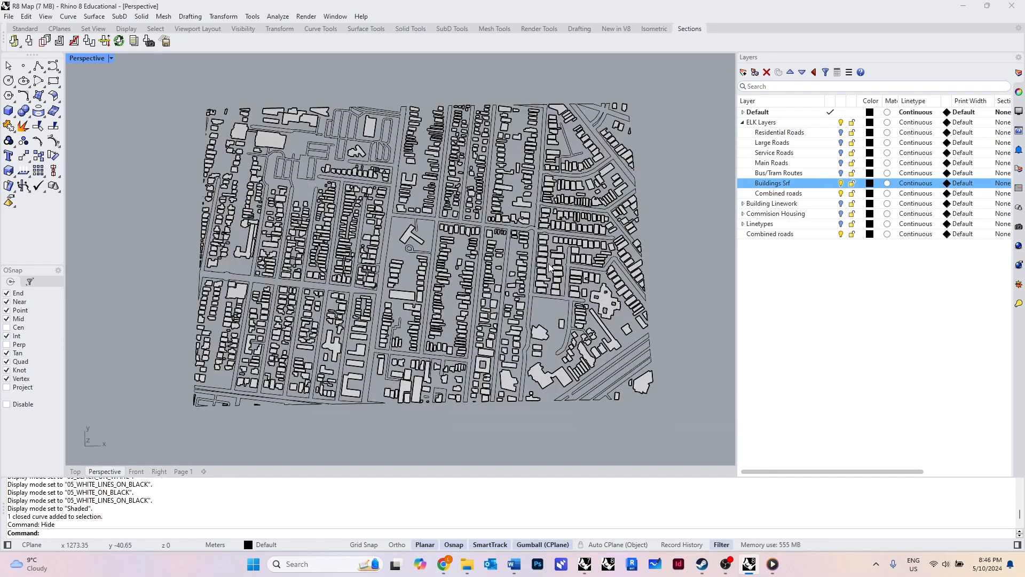
Display the Perspective viewport in 05_WHITE_ON_BLACK mode and turn on the Residential Roads and Large Roads sublayers
click(93, 56)
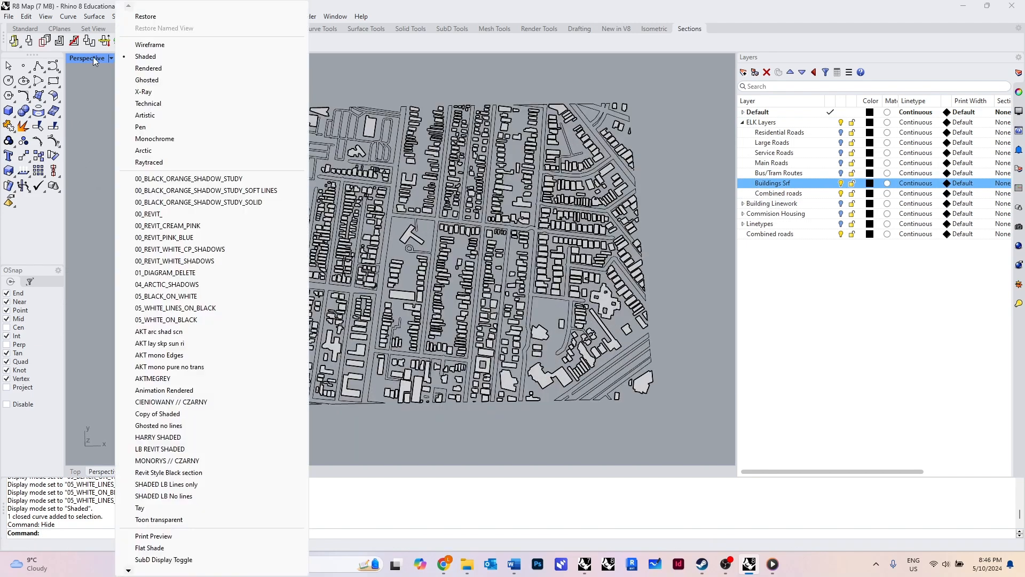
click(200, 322)
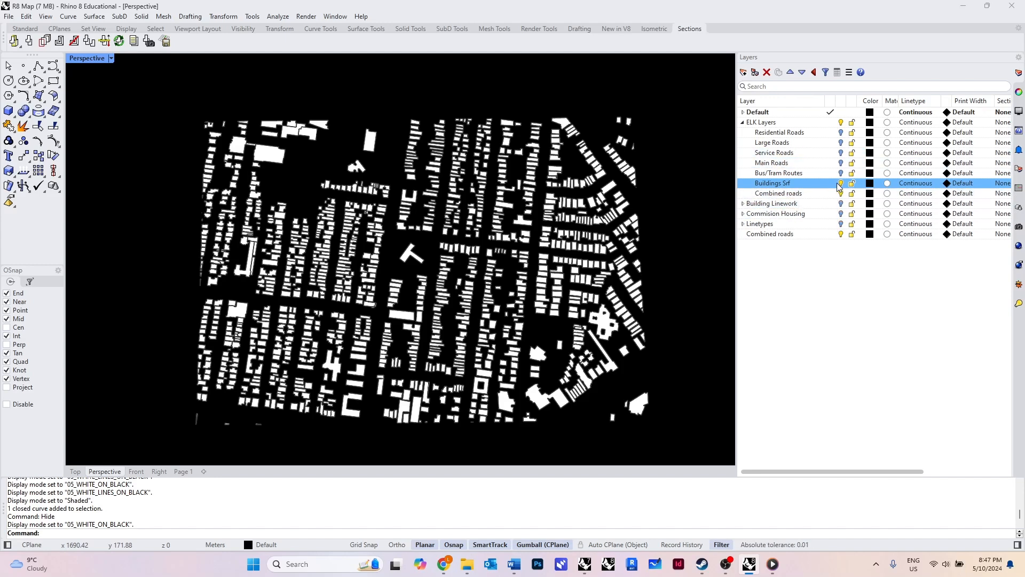
click(840, 133)
click(841, 142)
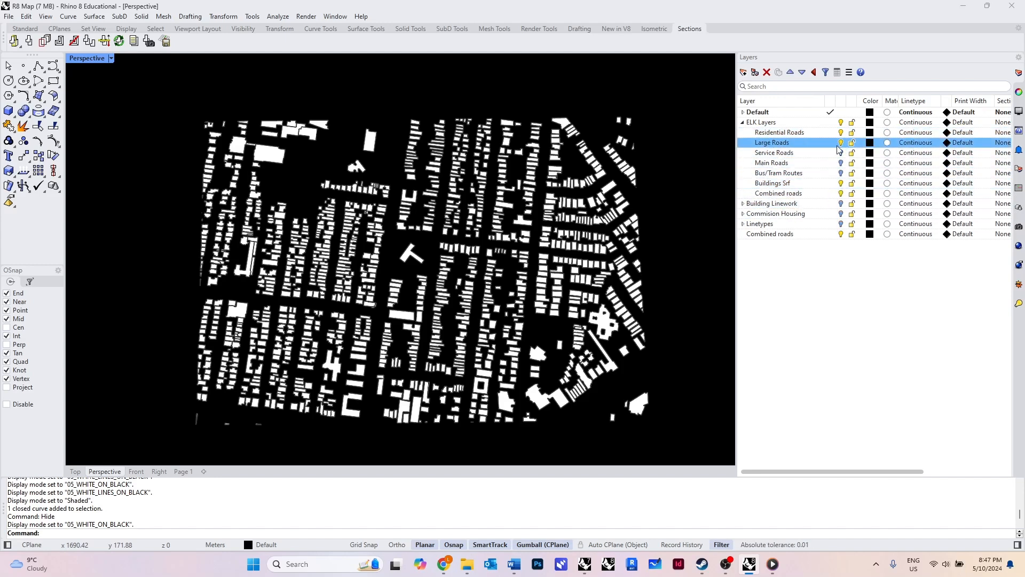
Switch the Perspective viewport to the 05_WHITE_LINES_ON_BLACK display mode to inspect the road linework with the buildings
click(111, 58)
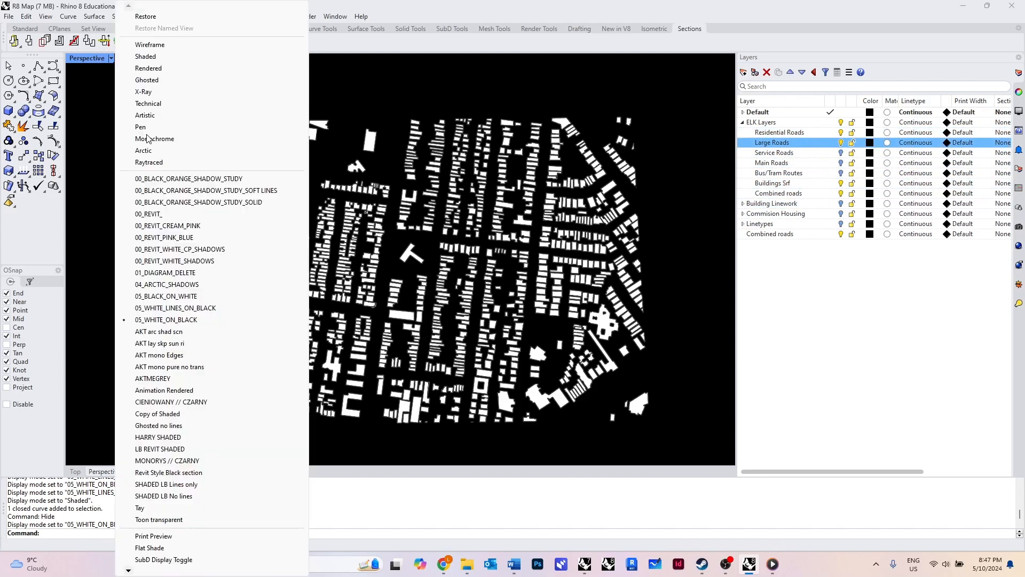
click(207, 312)
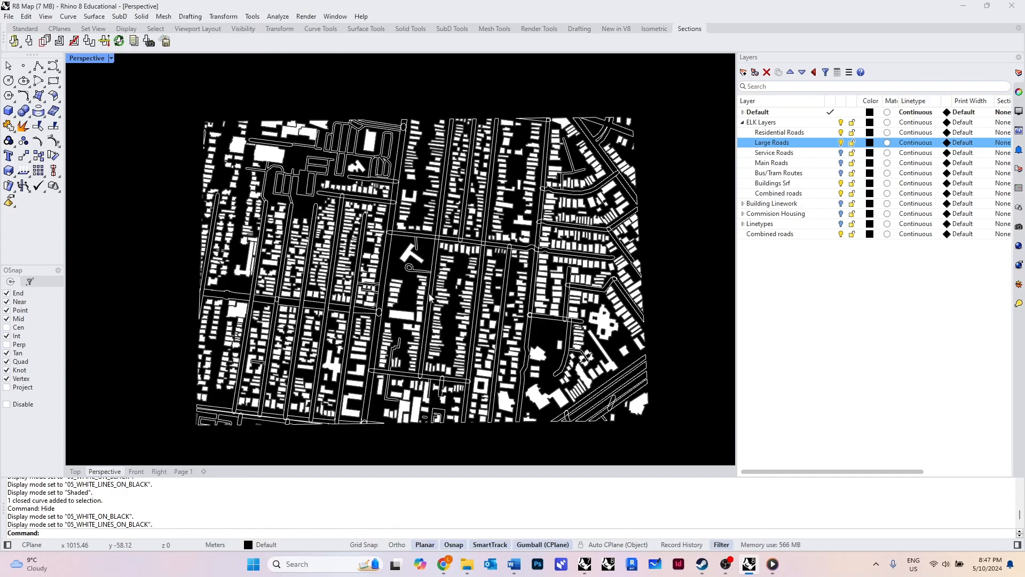
right_drag(434, 289, 430, 285)
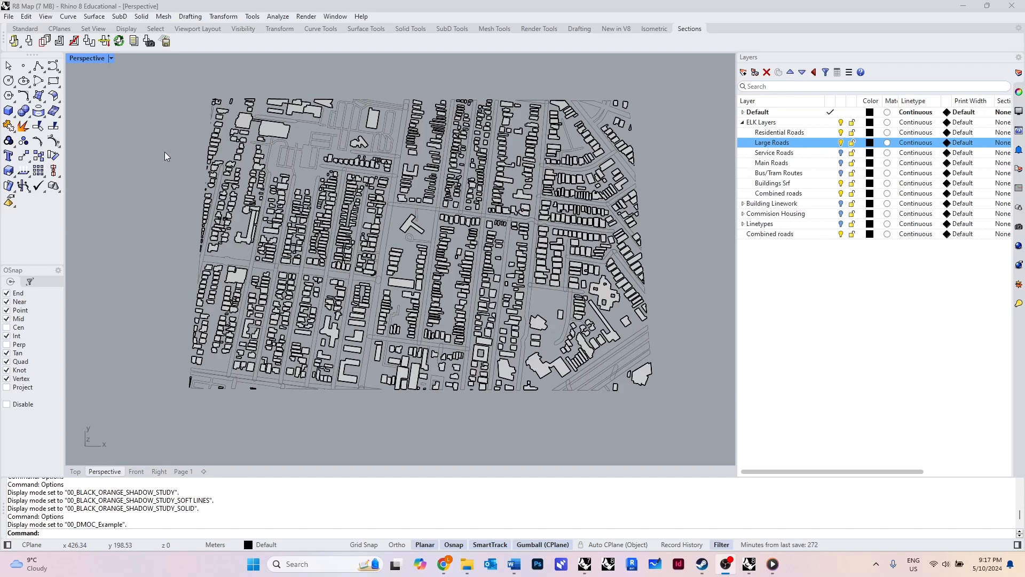
Compare the 00_BLACK_ORANGE_SHADOW_STUDY and 00_BLACK_ORANGE_SHADOW_STUDY_SOFT LINES display modes on the map in the Perspective viewport
click(88, 59)
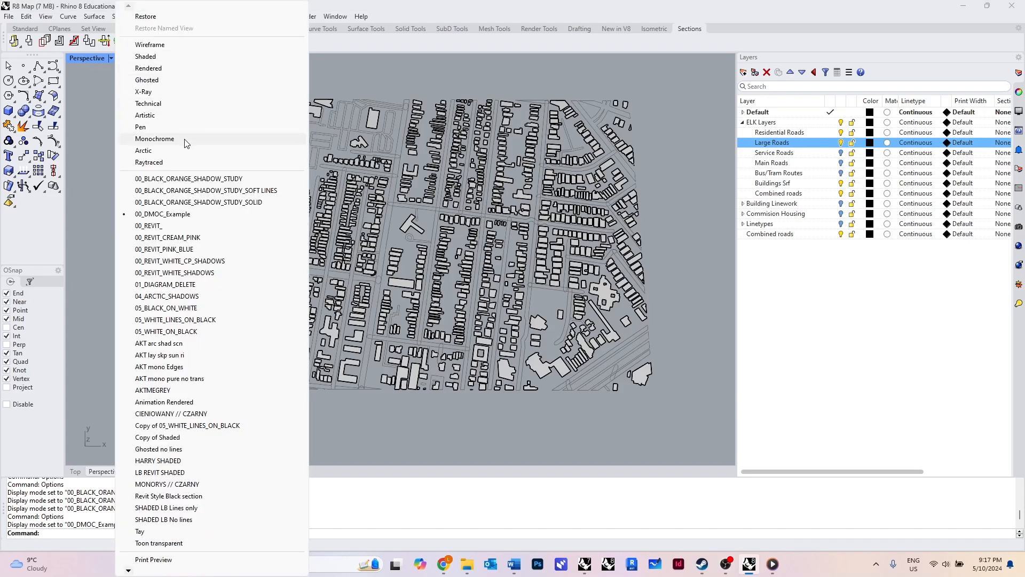
click(185, 181)
click(91, 60)
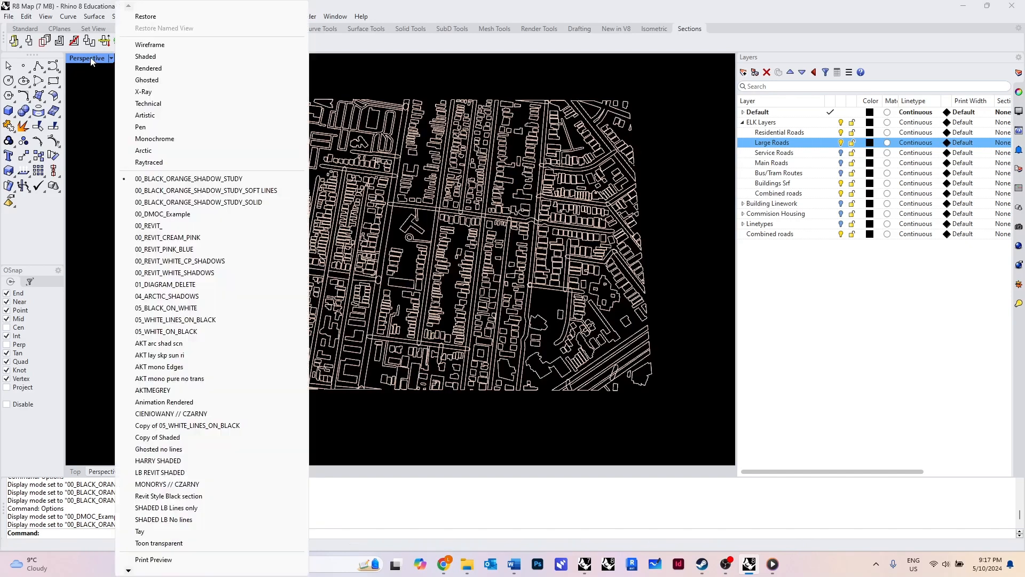
click(159, 190)
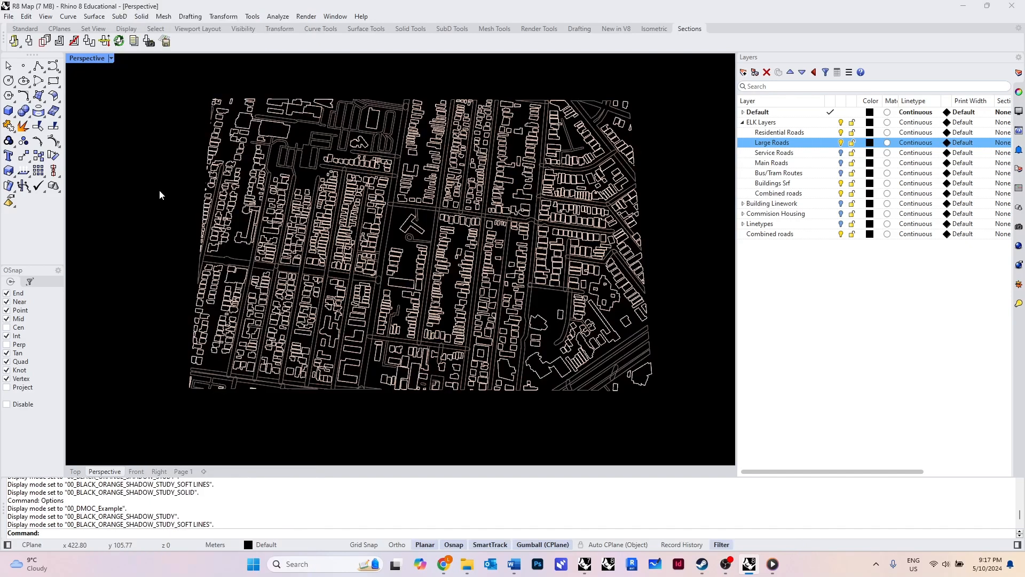
click(94, 57)
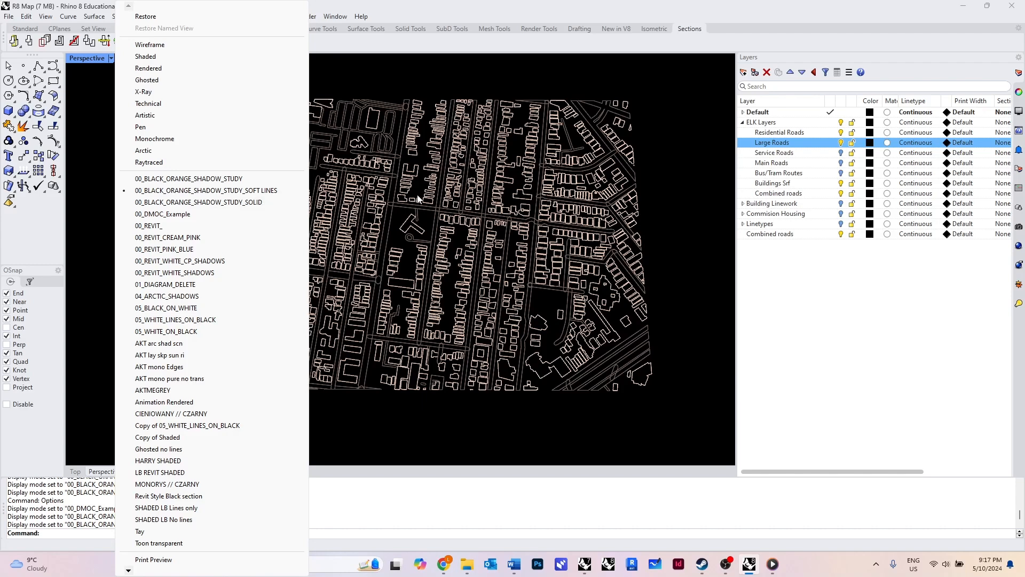
click(270, 179)
click(111, 58)
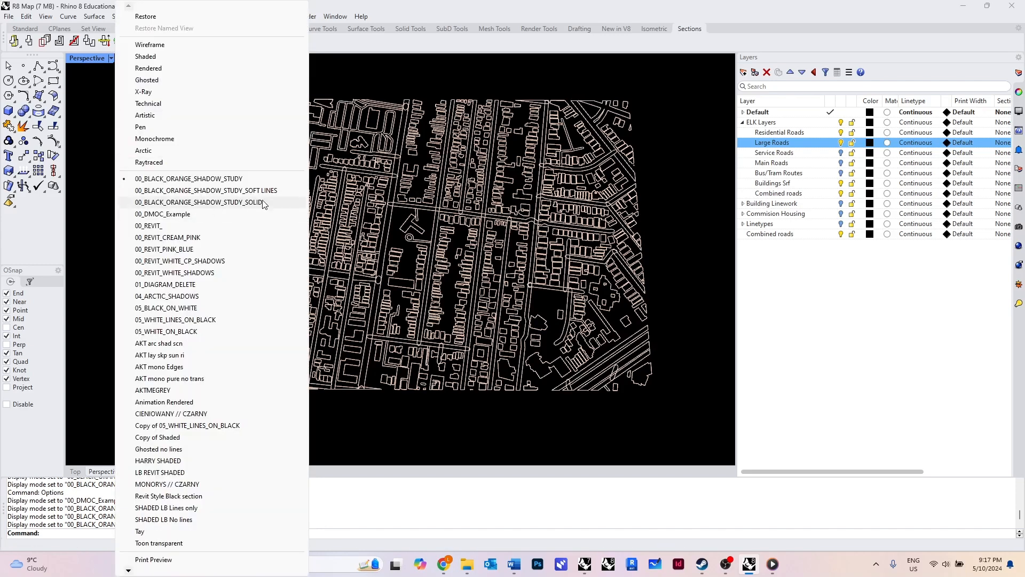
click(392, 75)
Open the display modes settings in Rhino Options and make a copy of the Shaded display mode
text(Options)
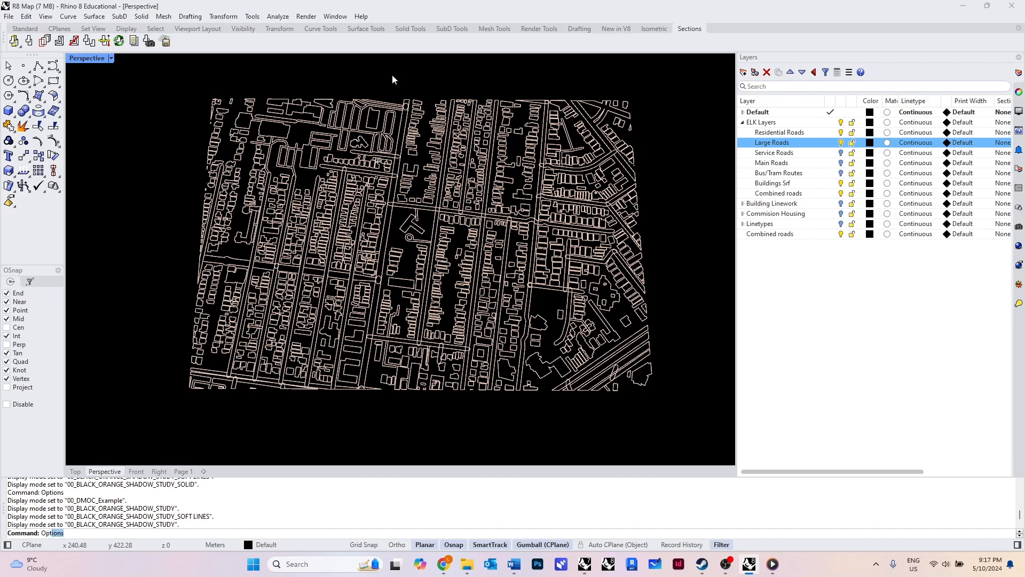
key(Return)
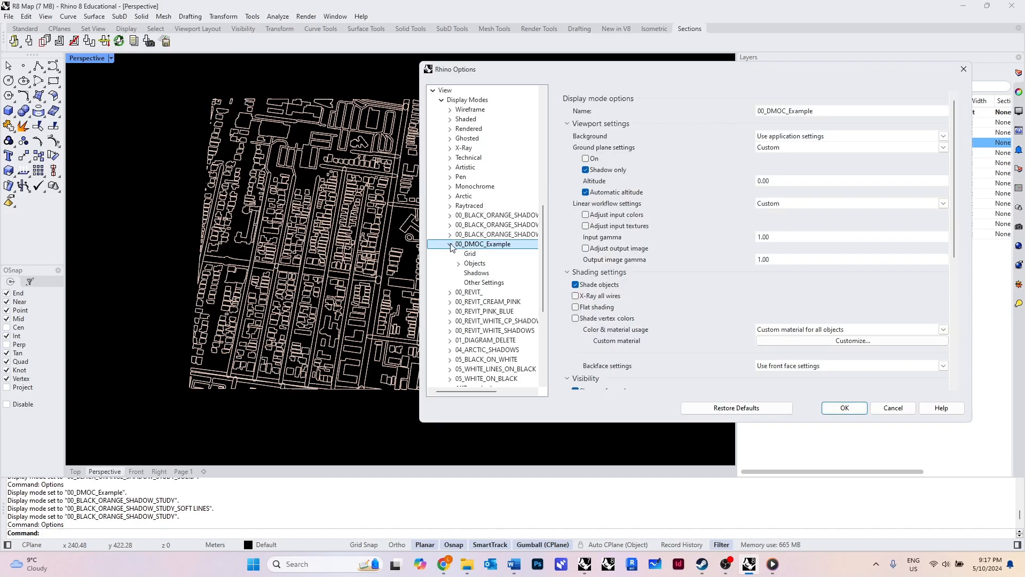
click(450, 245)
click(472, 100)
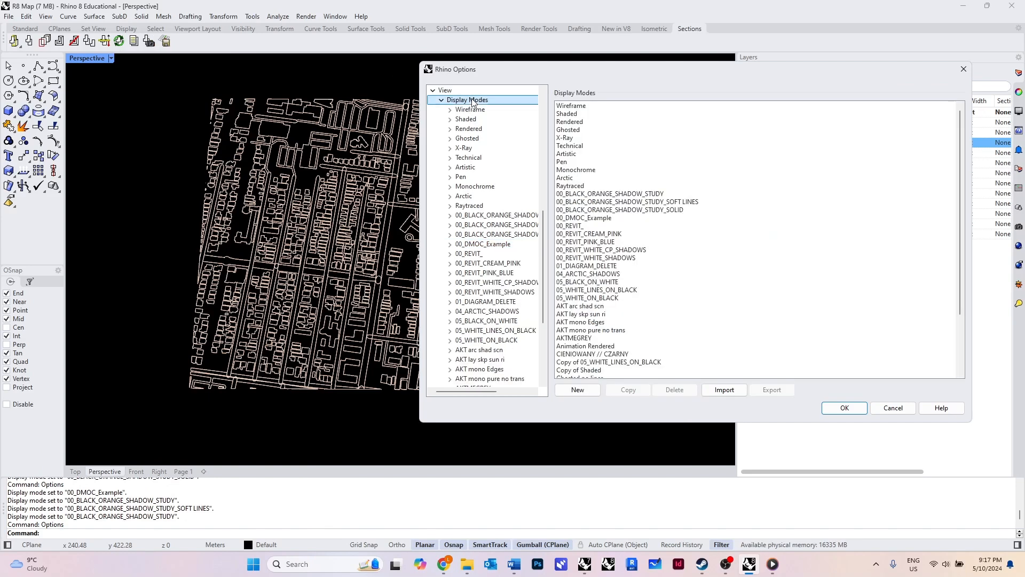
click(577, 114)
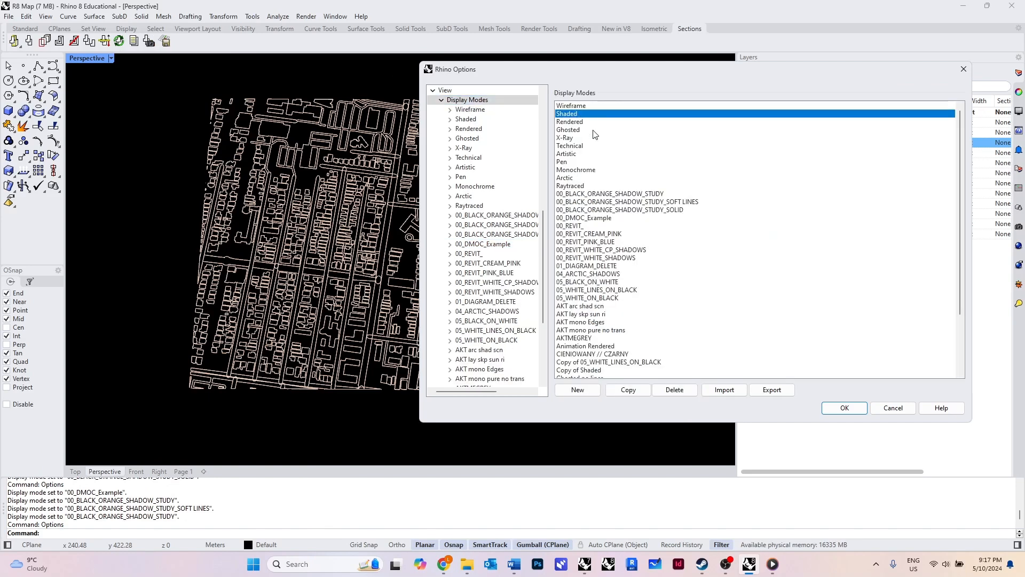
click(642, 398)
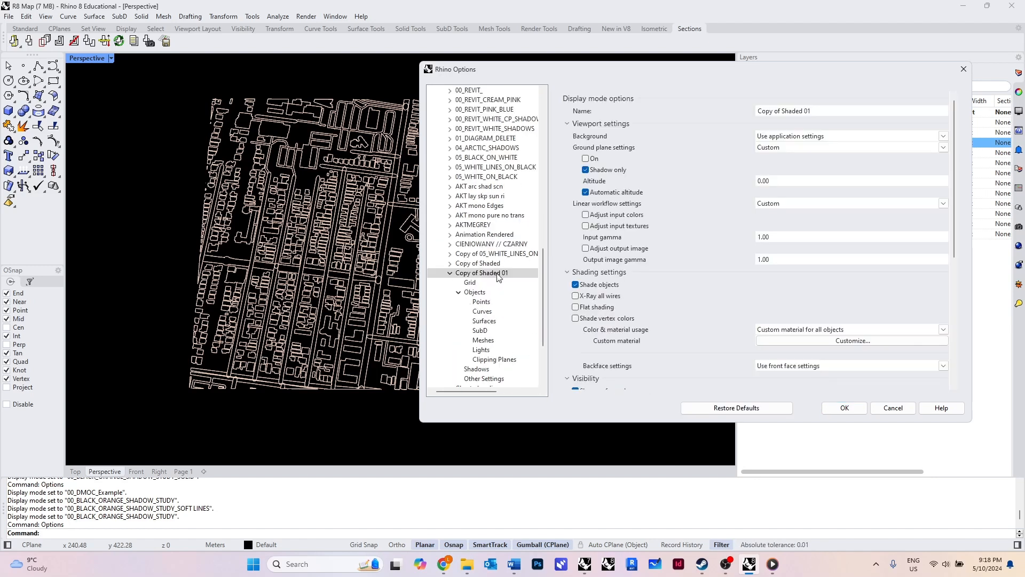
Rename the copied Shaded display mode as 00_DMOC_Example1 and apply it to the Perspective viewport
click(818, 112)
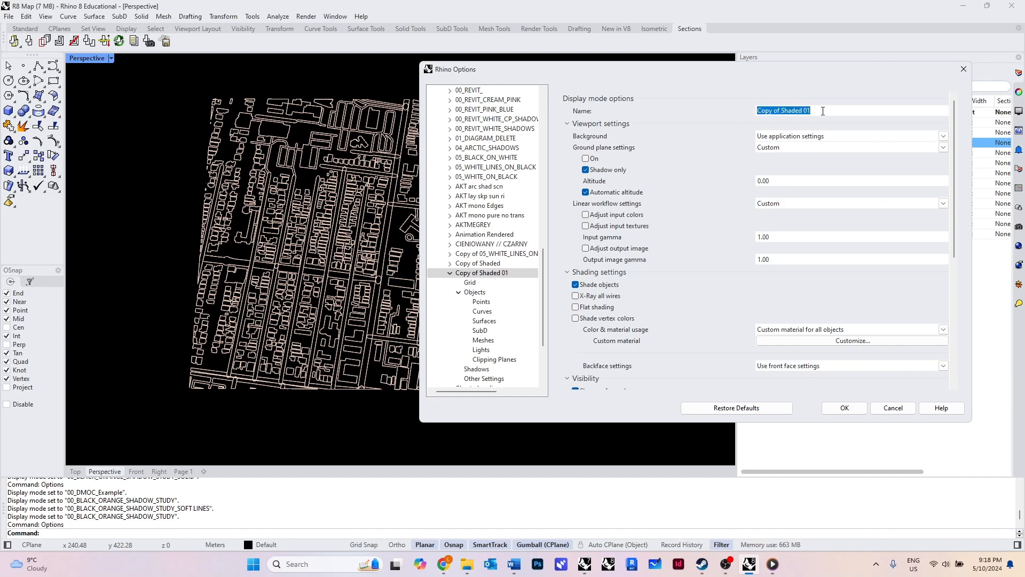
text(00)
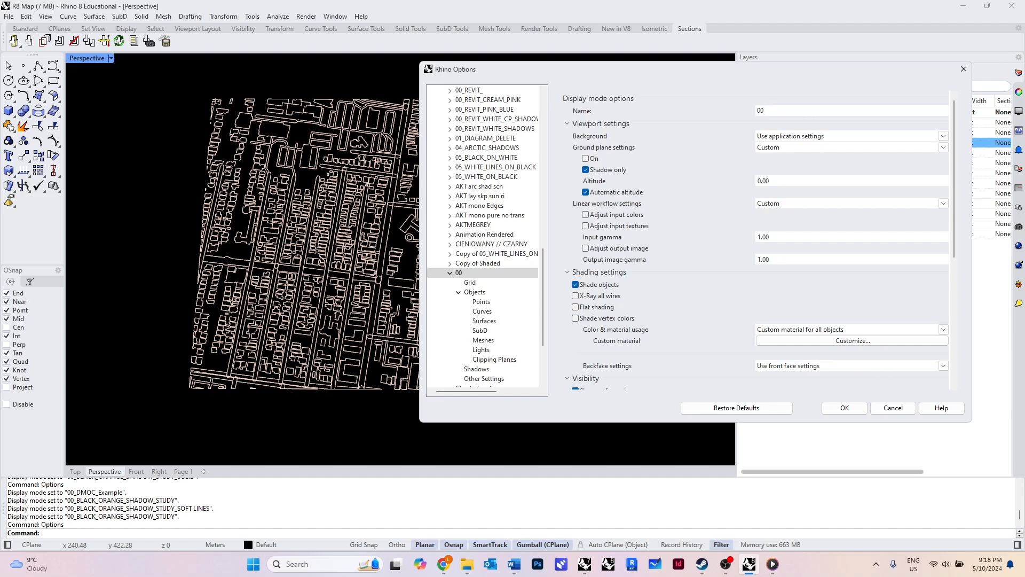
text(_DMOC_Example1)
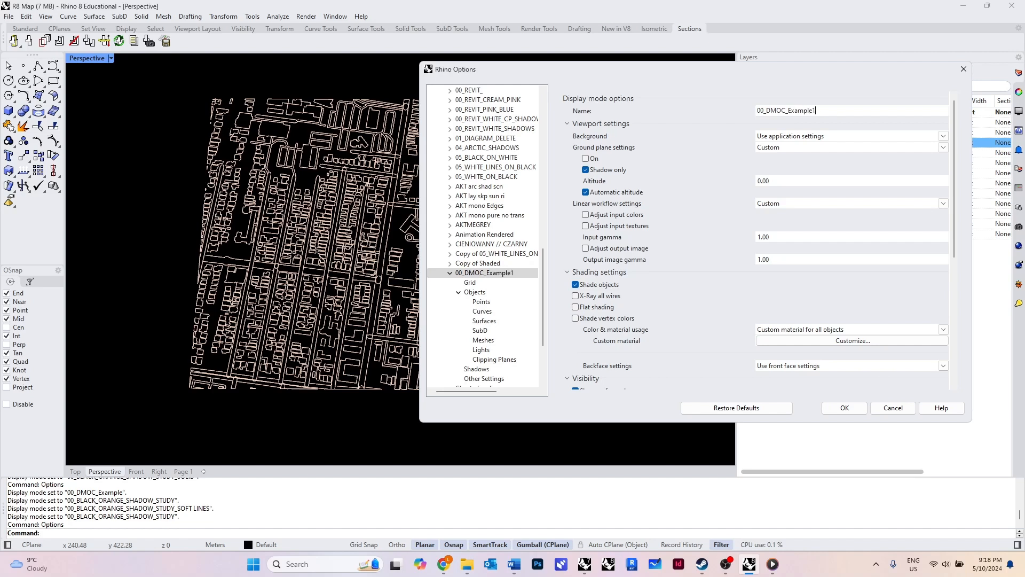
click(844, 408)
click(98, 61)
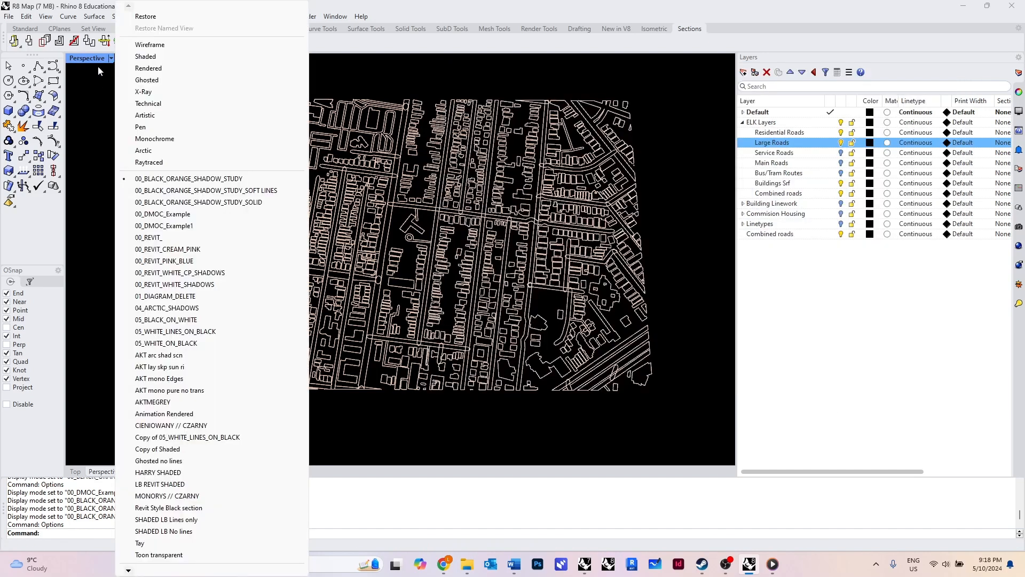
click(201, 226)
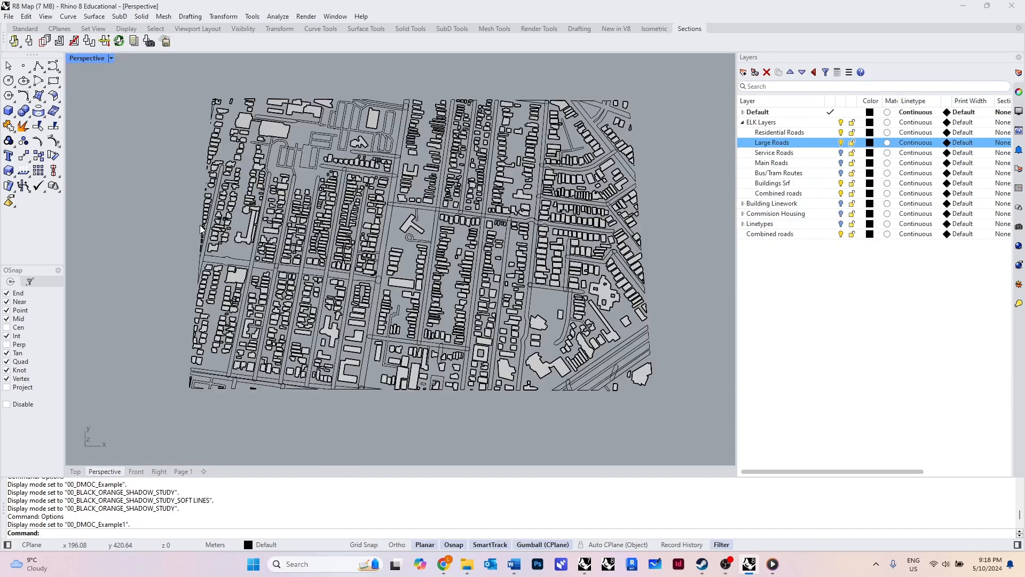
Open the 00_DMOC_Example1 display mode options and set the viewport background to a solid black color
text(Options)
key(Return)
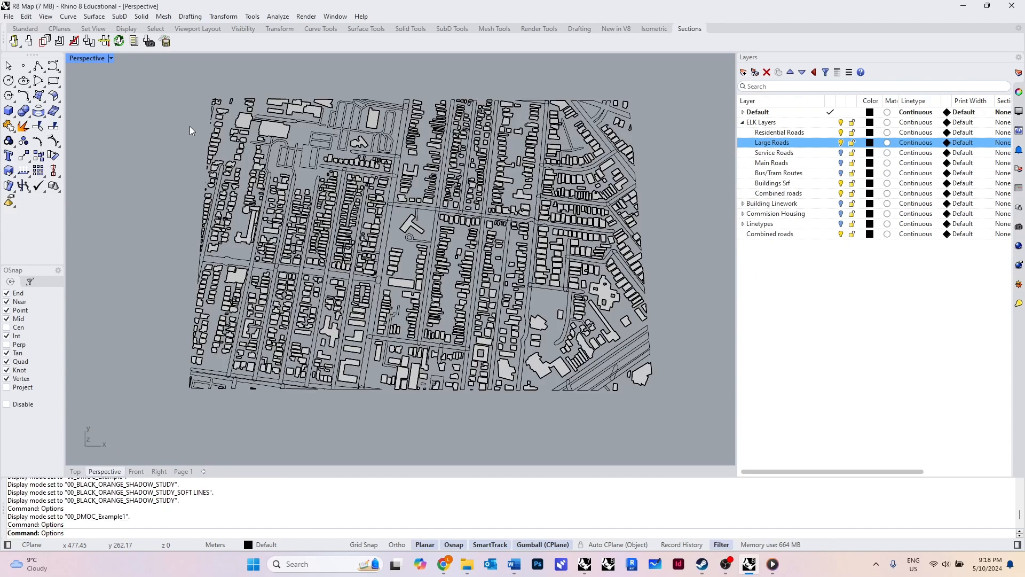
scroll(534, 292, down, 1)
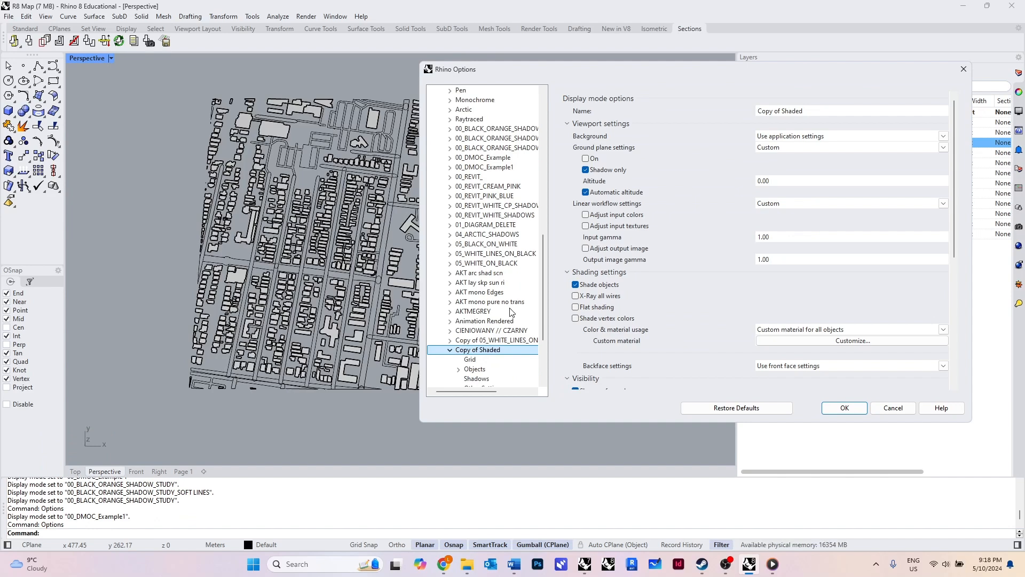
scroll(512, 313, up, 1)
click(511, 197)
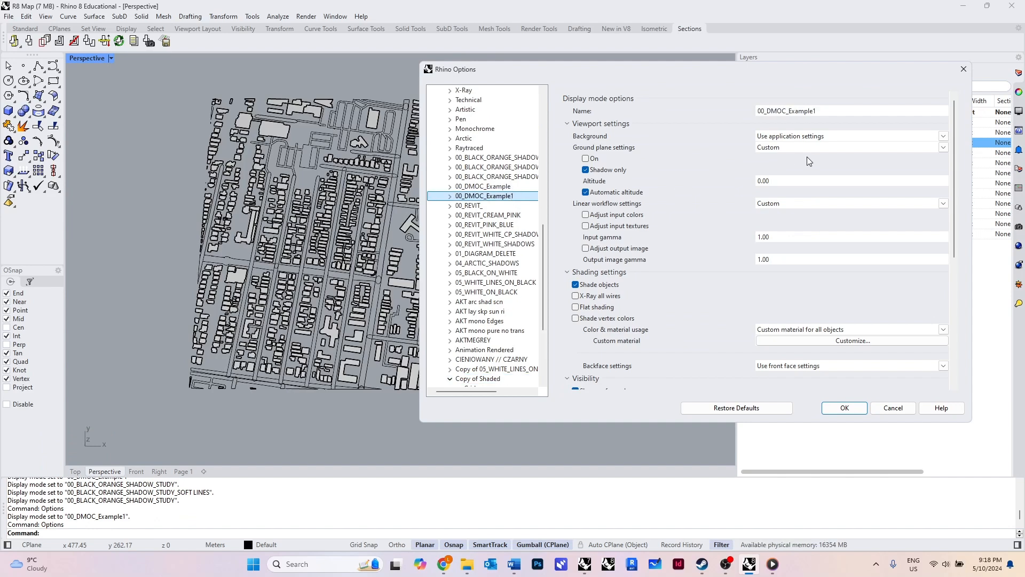
click(939, 136)
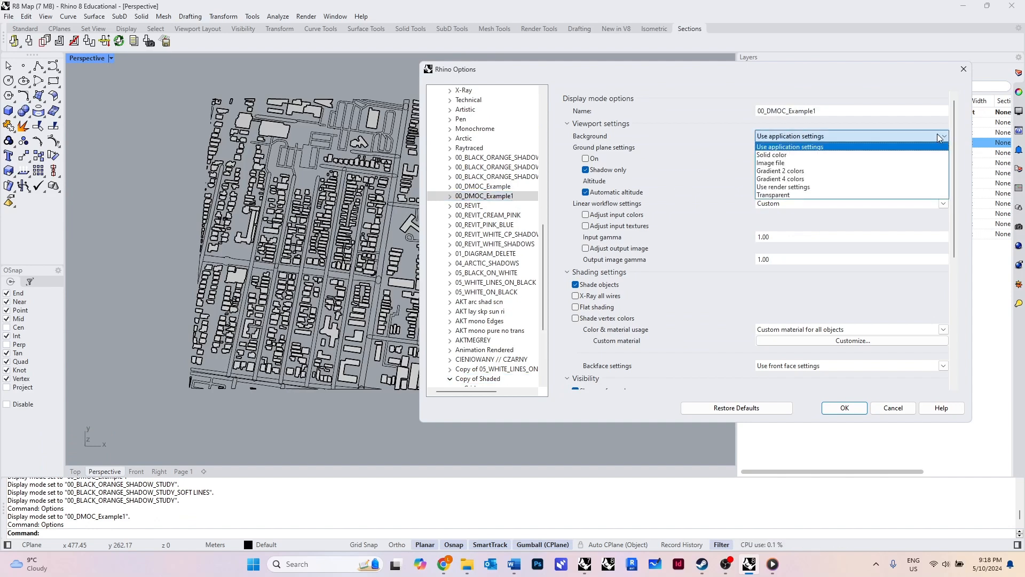
click(866, 155)
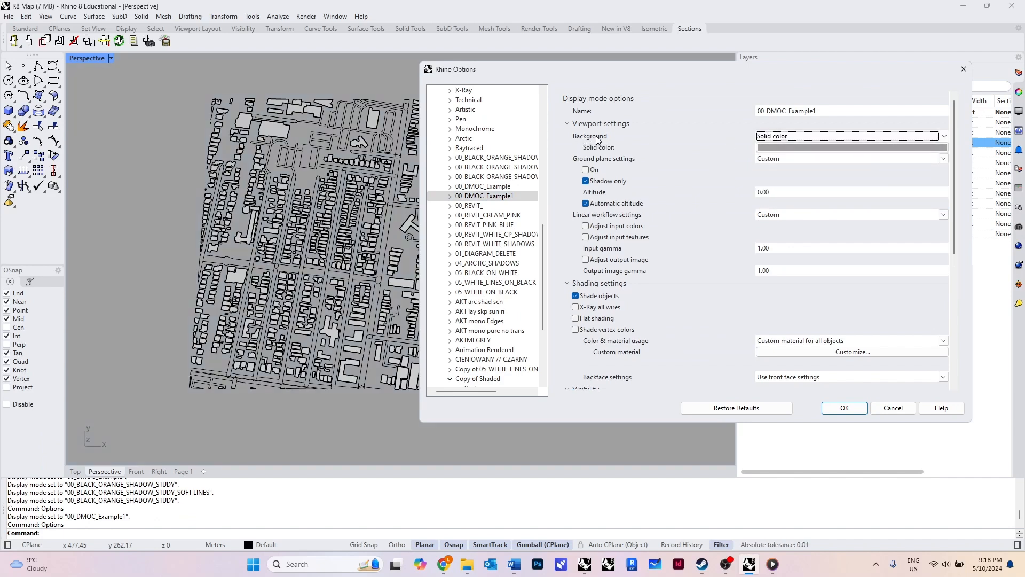
click(775, 146)
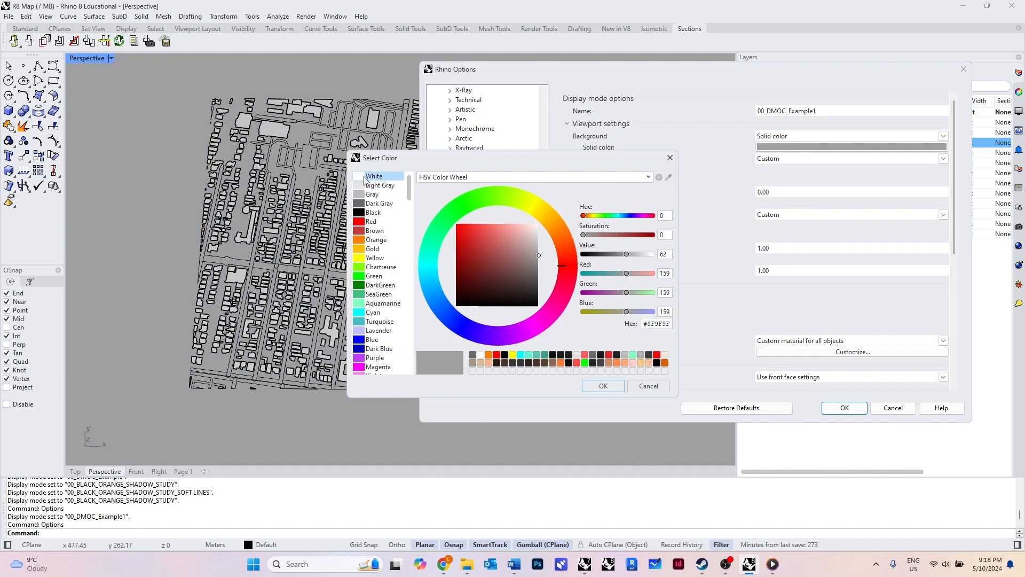
click(374, 212)
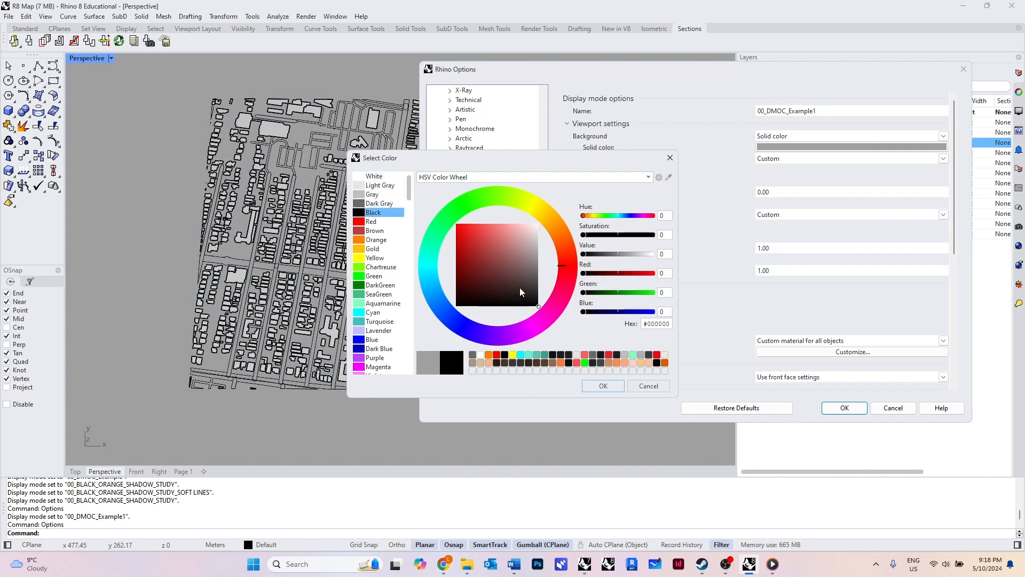
click(598, 386)
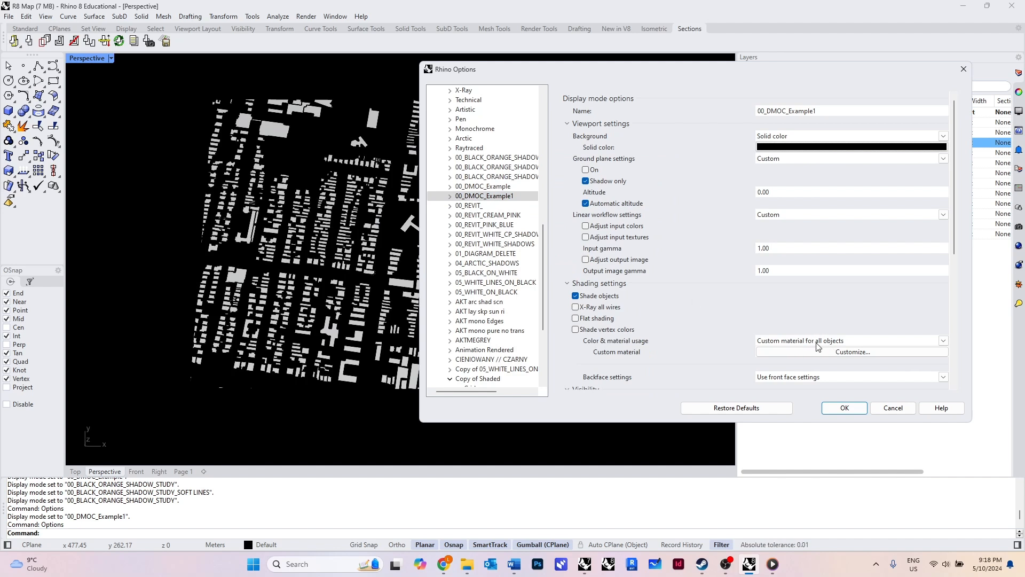
Try Object's color as the color and material usage of the 00_DMOC_Example1 display mode
click(847, 342)
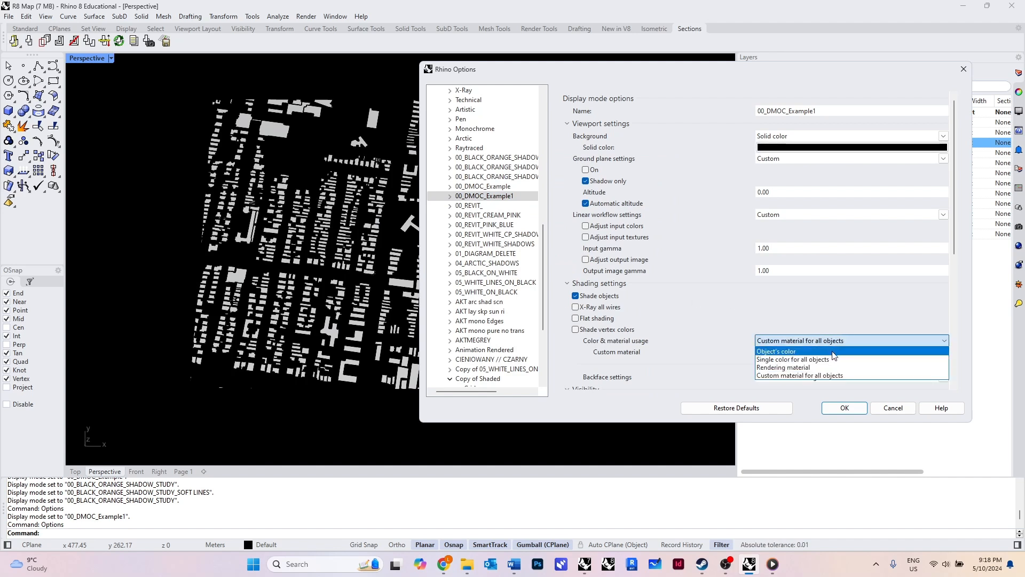
click(850, 376)
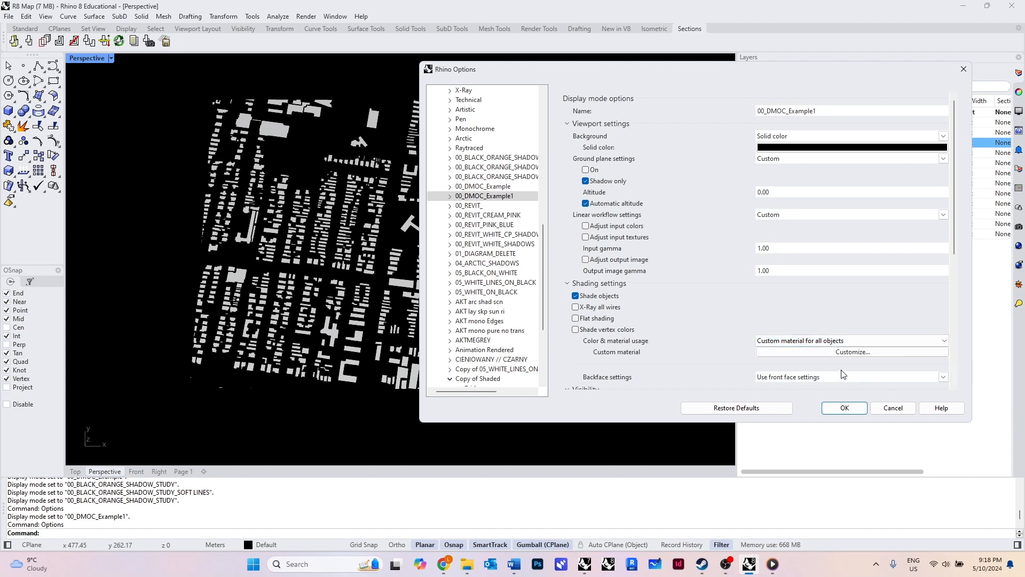
click(842, 340)
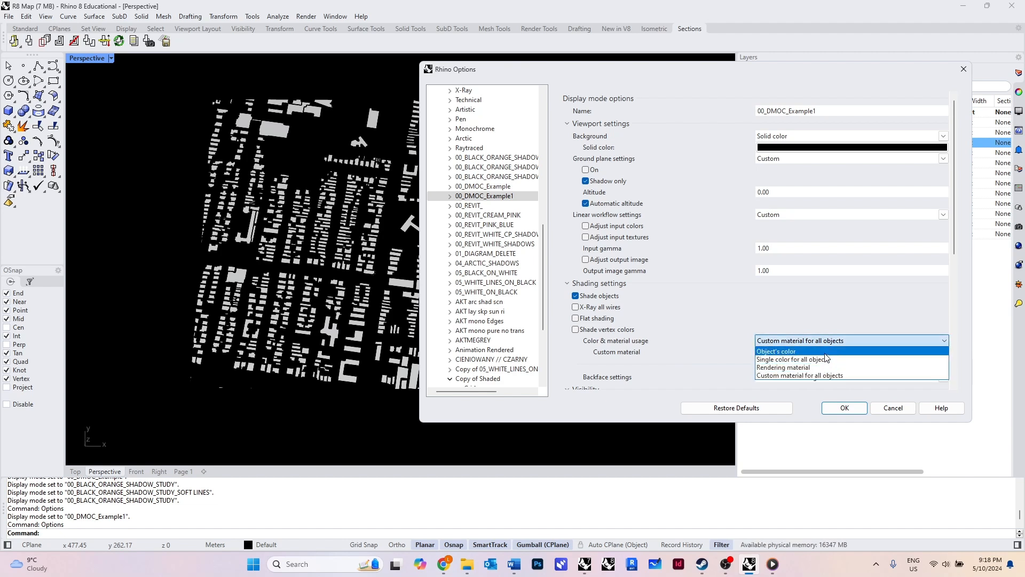
click(825, 353)
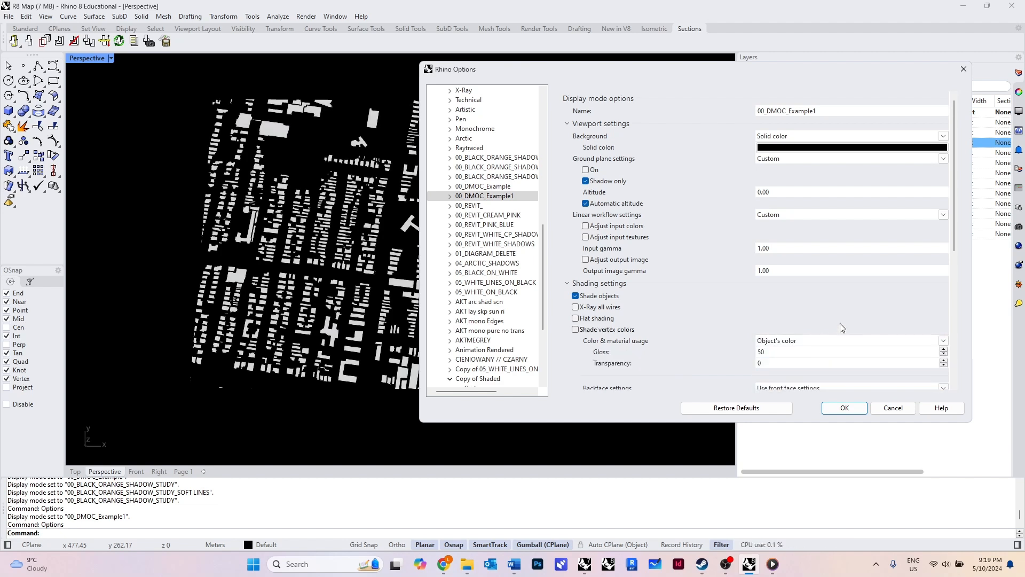
Set the color and material usage of 00_DMOC_Example1 to Single color for all objects
scroll(840, 327, down, 1)
scroll(823, 339, down, 1)
click(845, 303)
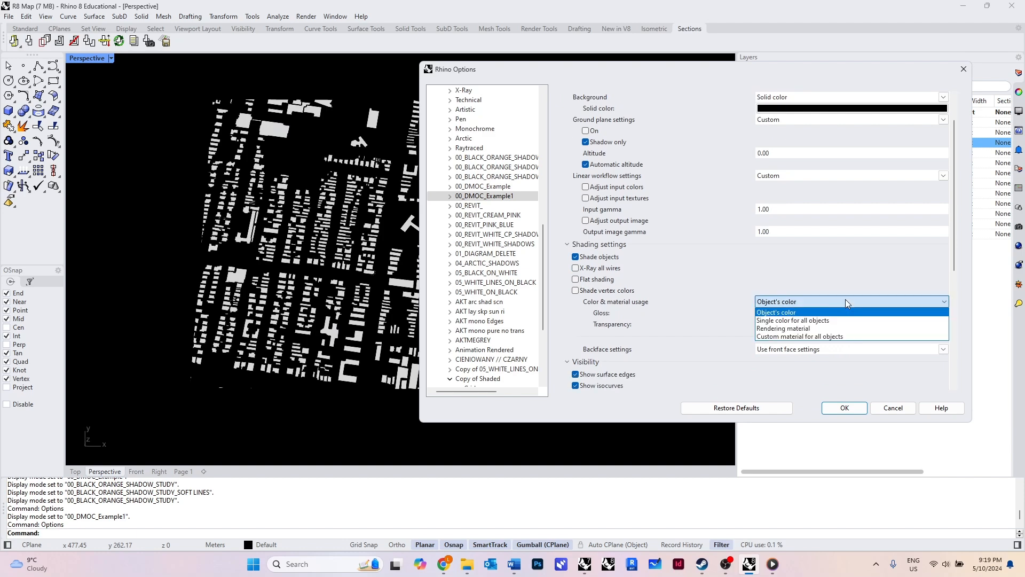
click(838, 322)
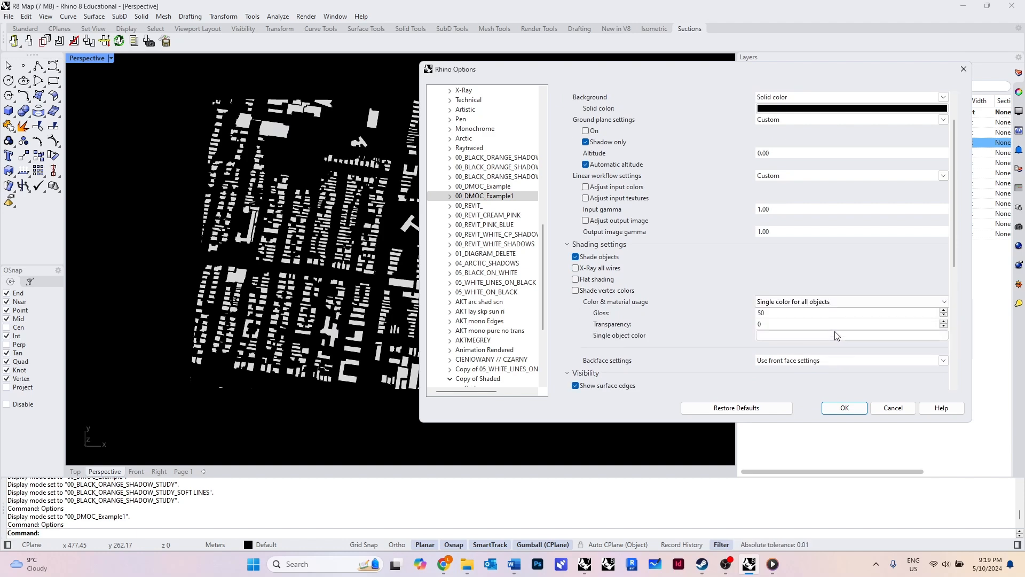
Try red and orange as the single object color of 00_DMOC_Example1 and restore the color to white
click(822, 337)
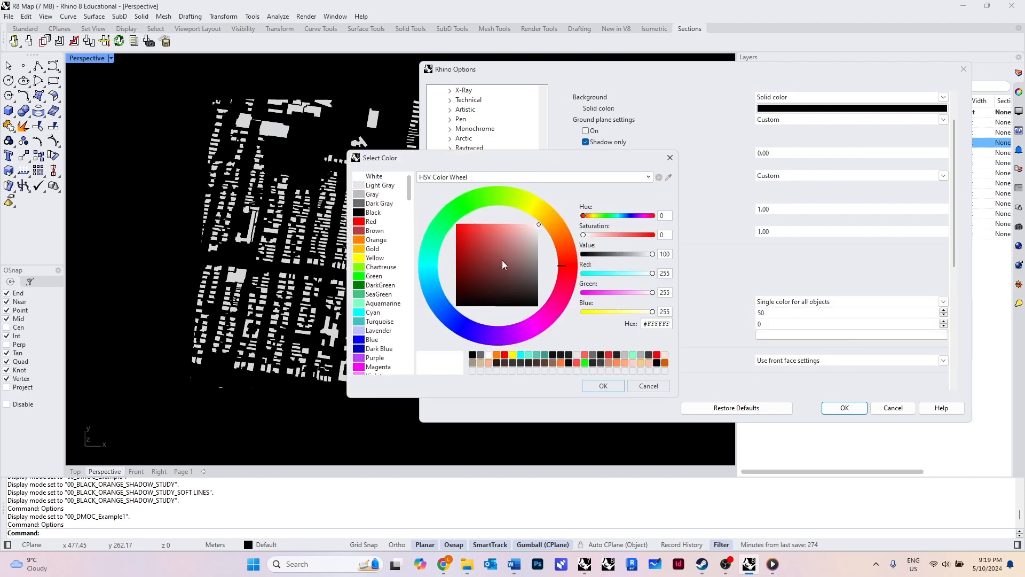
drag(502, 267, 449, 220)
click(603, 385)
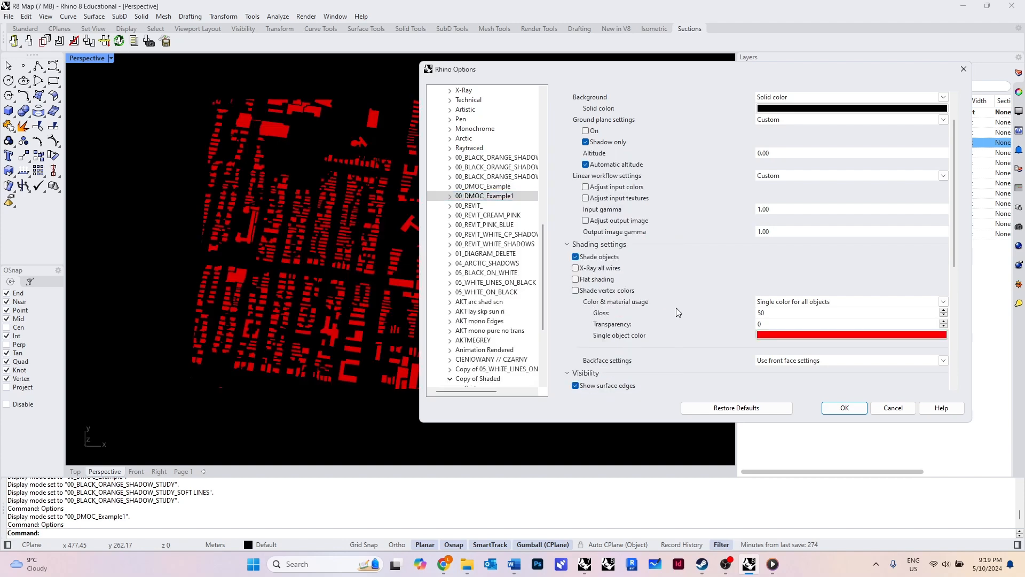
click(828, 333)
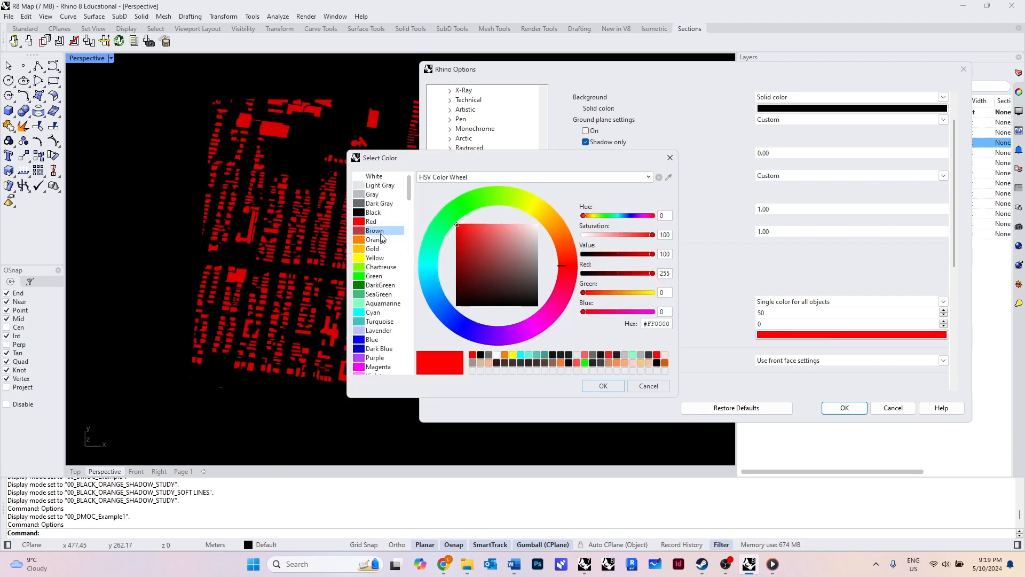
click(376, 240)
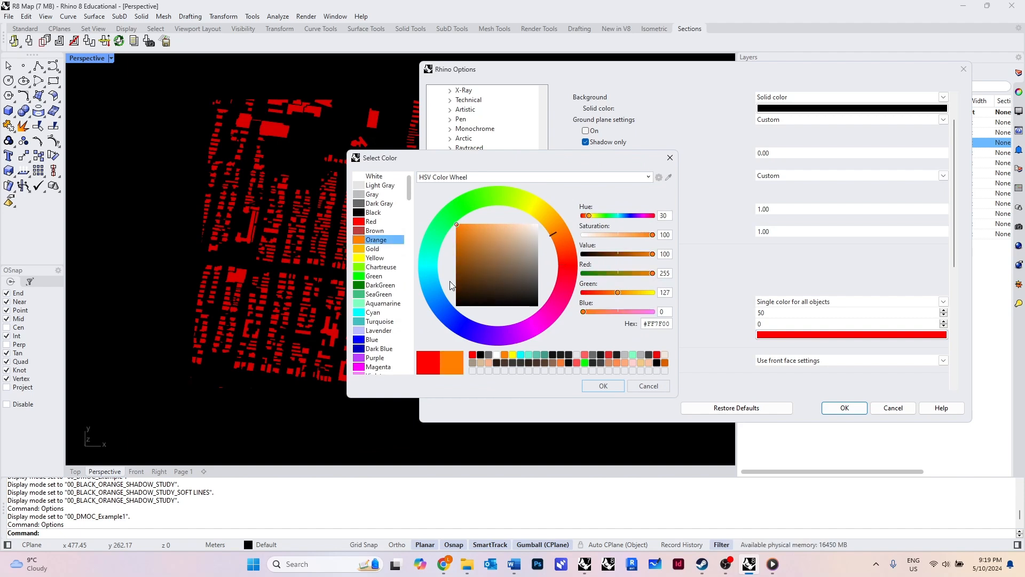
click(597, 388)
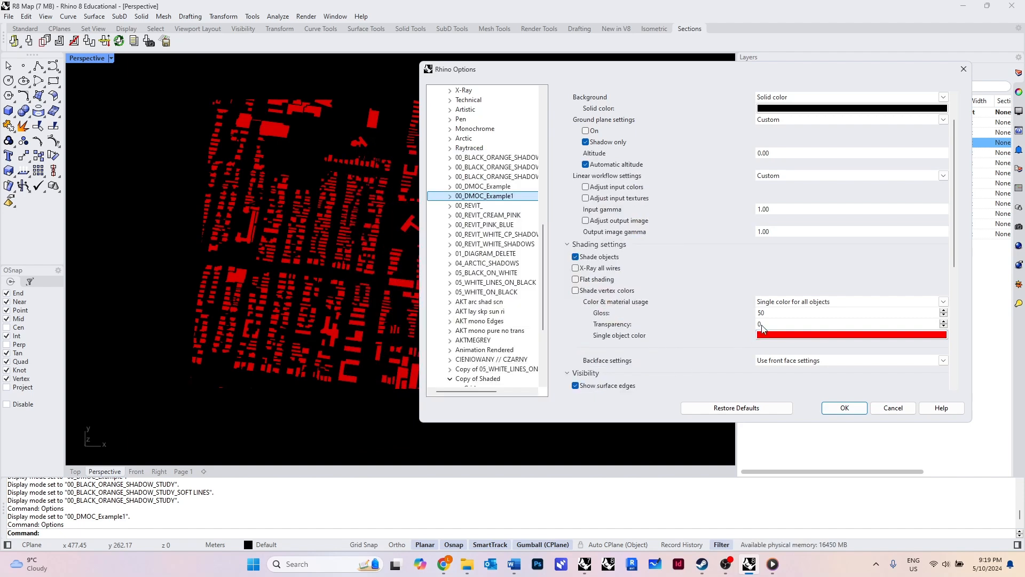
click(822, 338)
key(Escape)
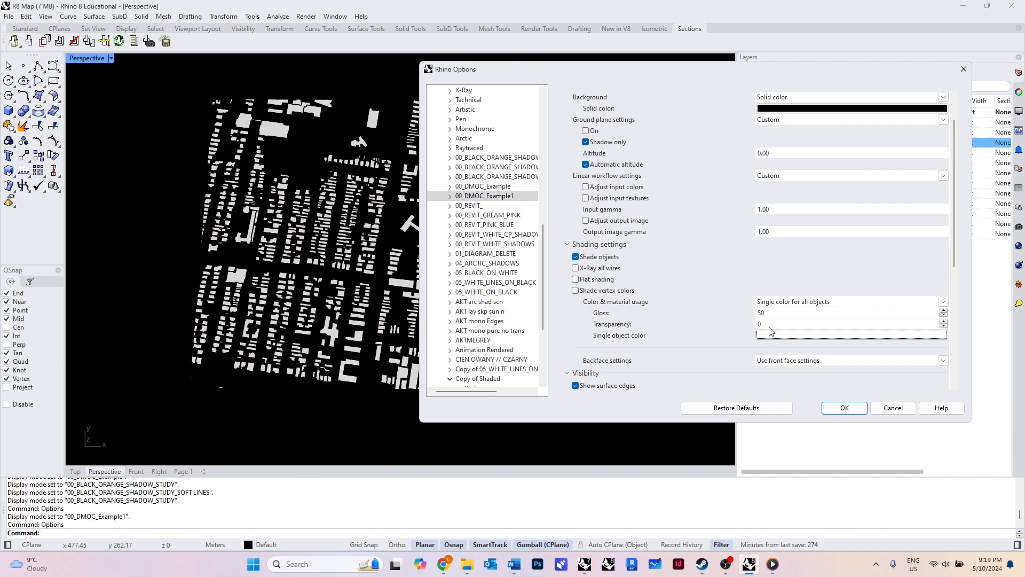
Set the curve color usage of 00_DMOC_Example1 to Use single color for all curves, with white as the curve color
click(450, 196)
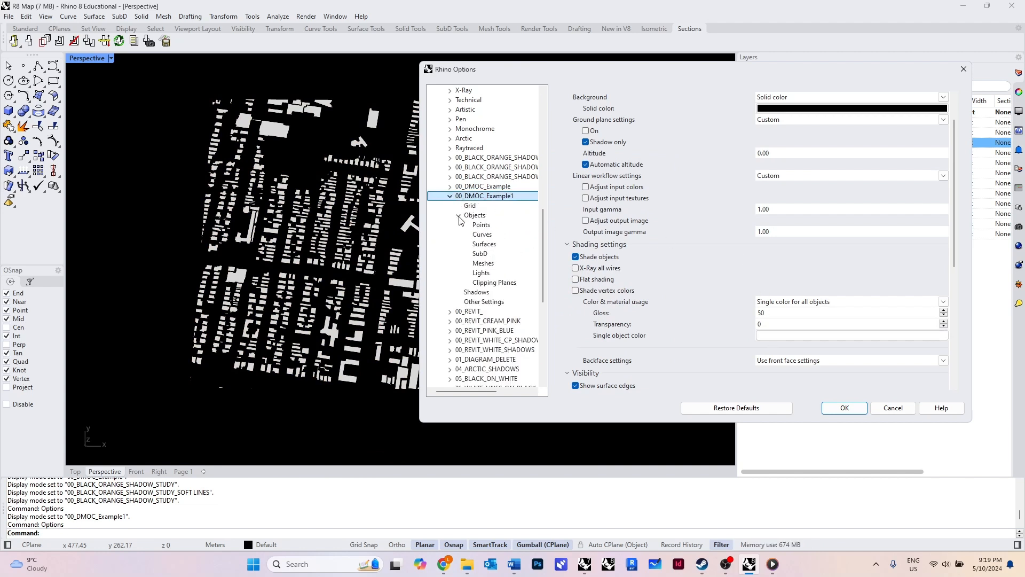
click(489, 245)
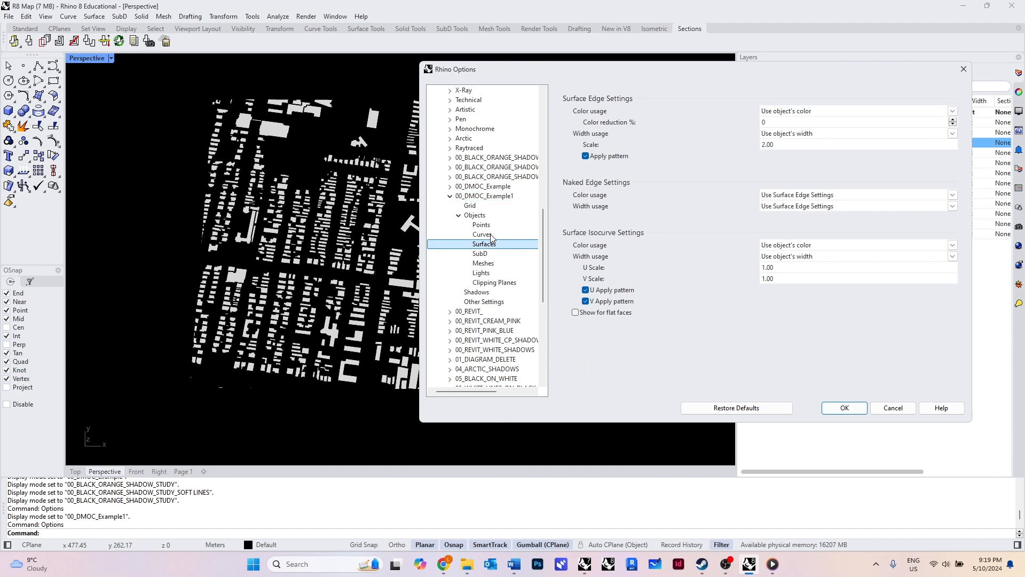
click(491, 235)
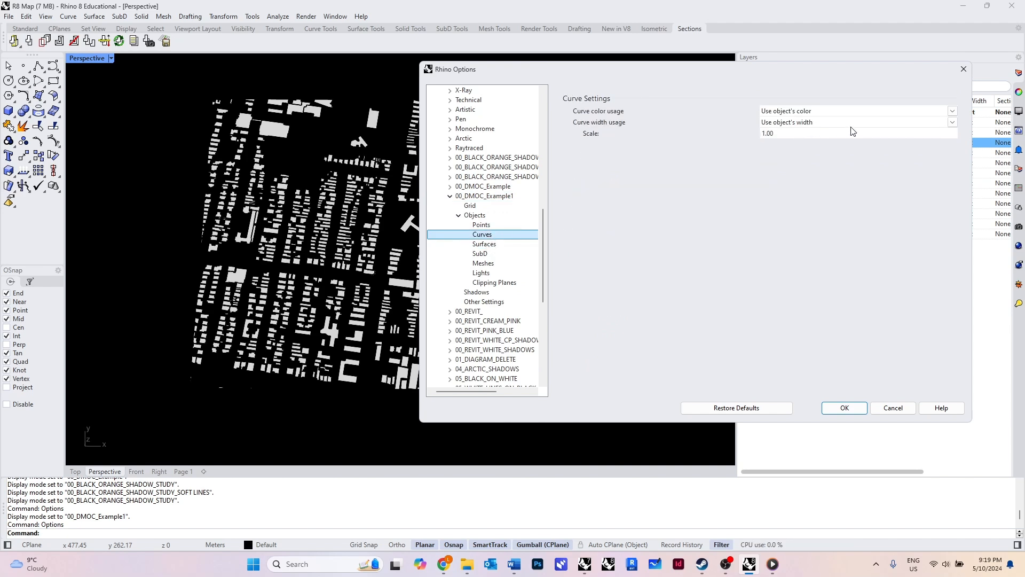
click(953, 112)
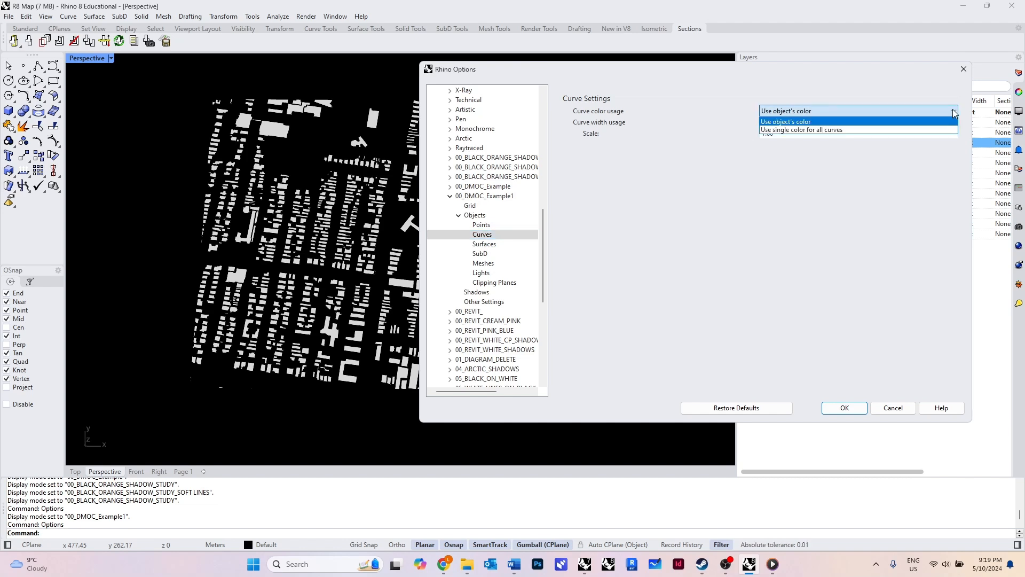
click(922, 131)
click(949, 123)
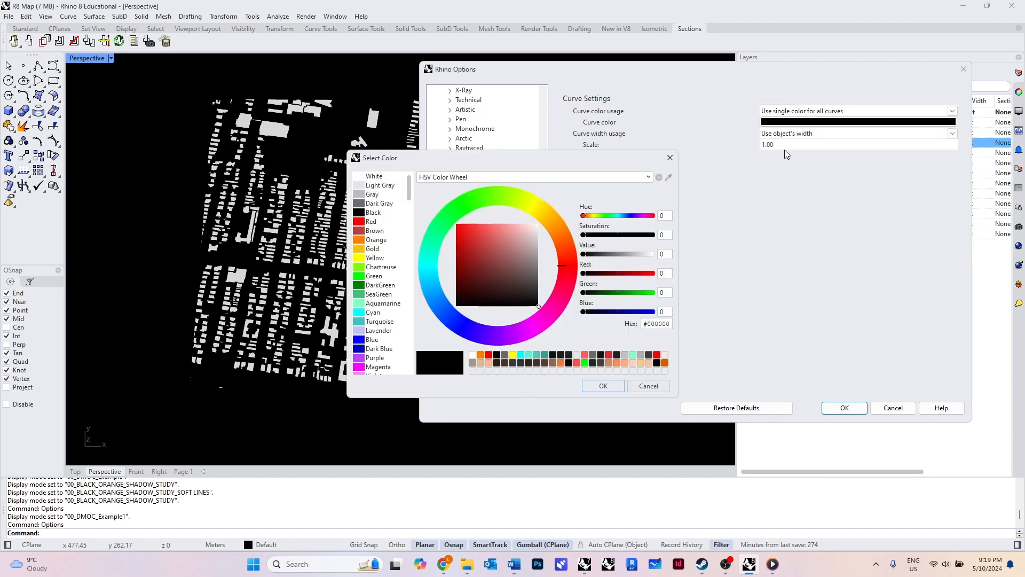
click(374, 176)
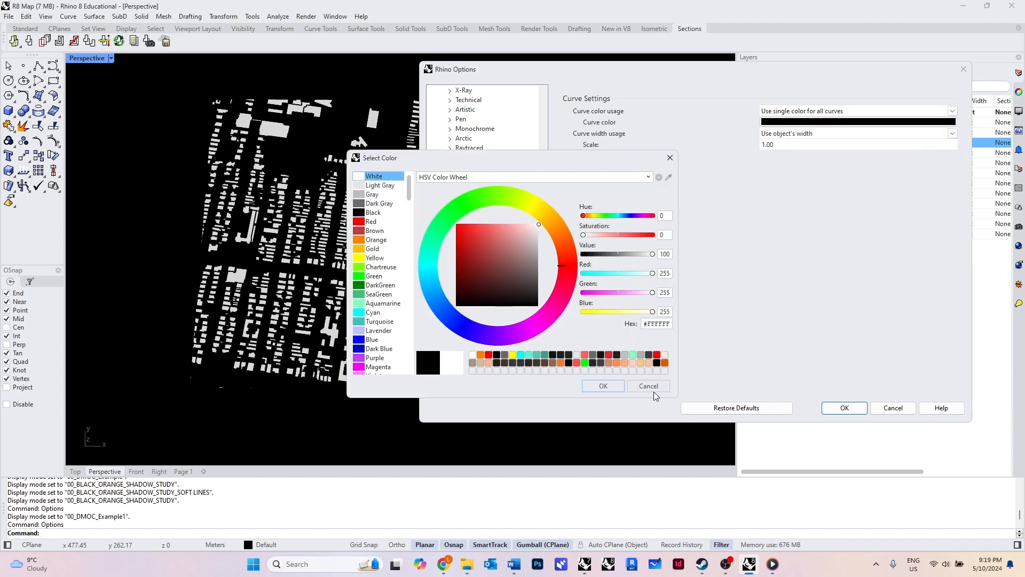
click(604, 386)
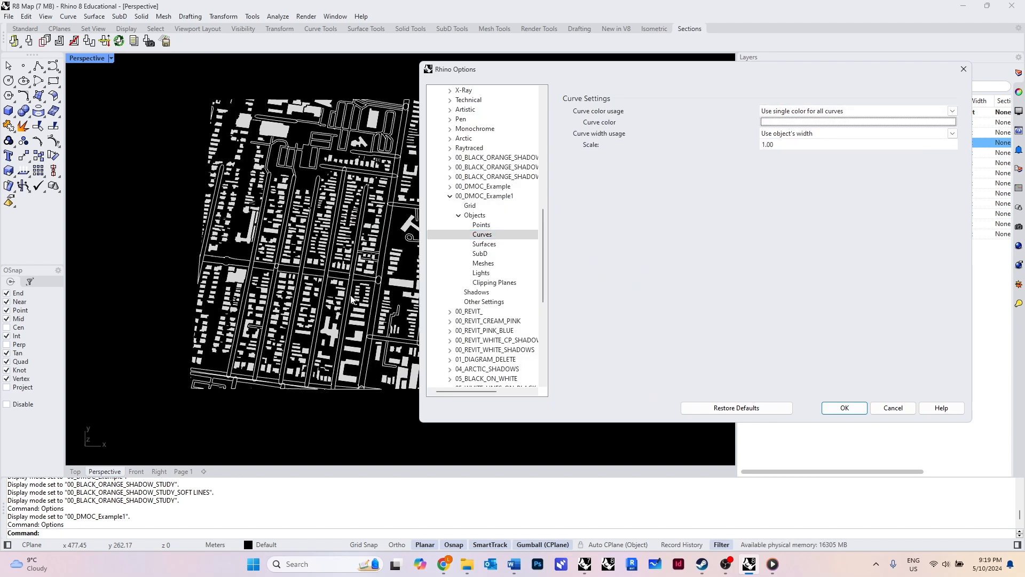